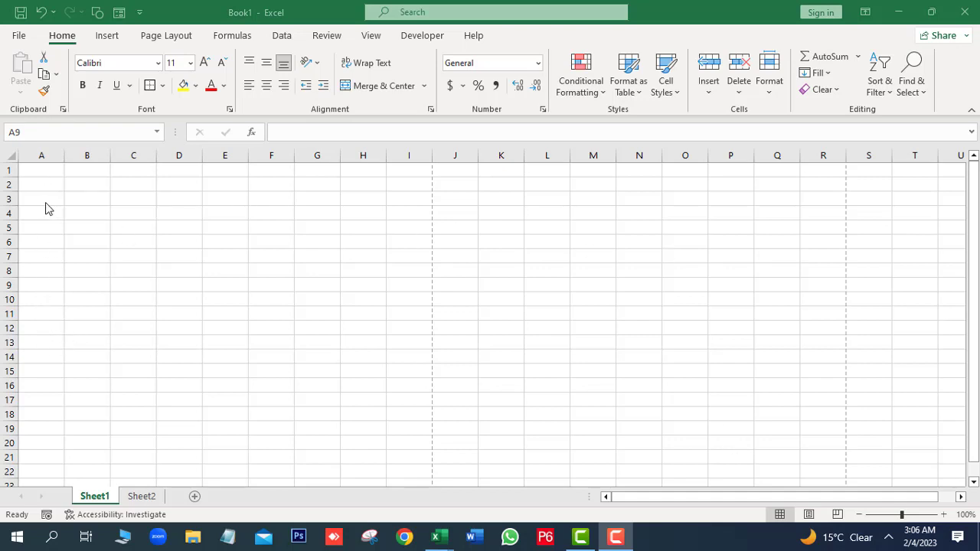
# - Enter the headings Sr. No in A9 and Item in B9
pyautogui.click(36, 291)
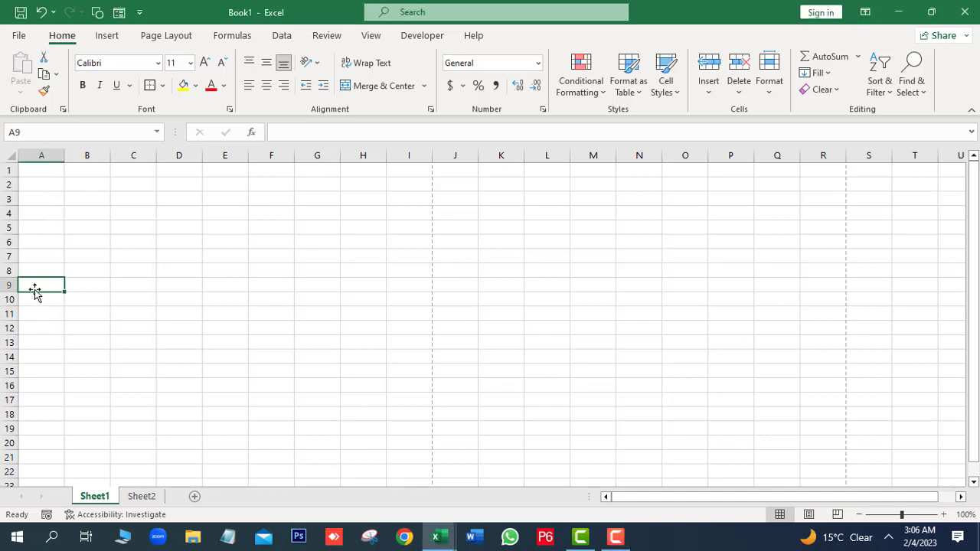
pyautogui.write('s')
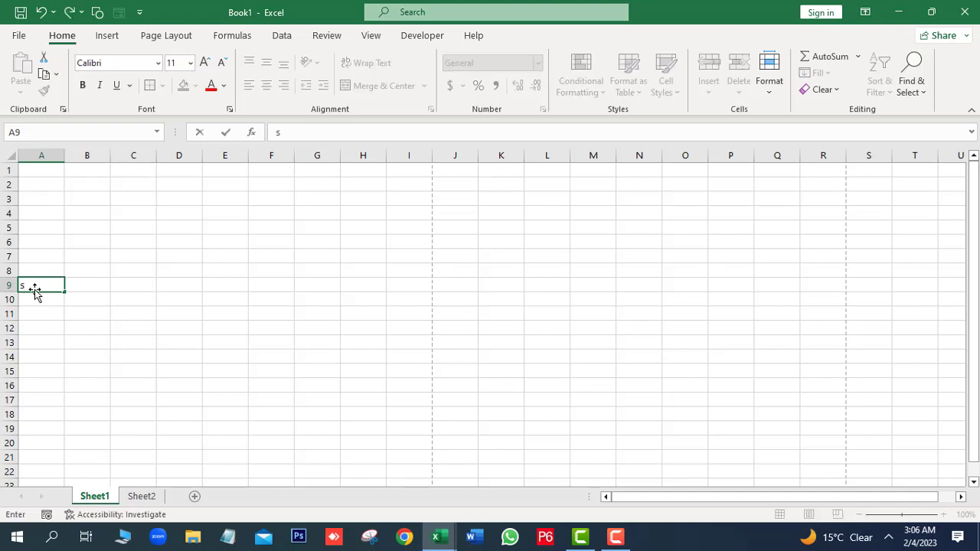
pyautogui.press('BackSpace')
pyautogui.write('S')
pyautogui.write('r.')
pyautogui.write(' No')
pyautogui.click(80, 288)
pyautogui.write('Ite')
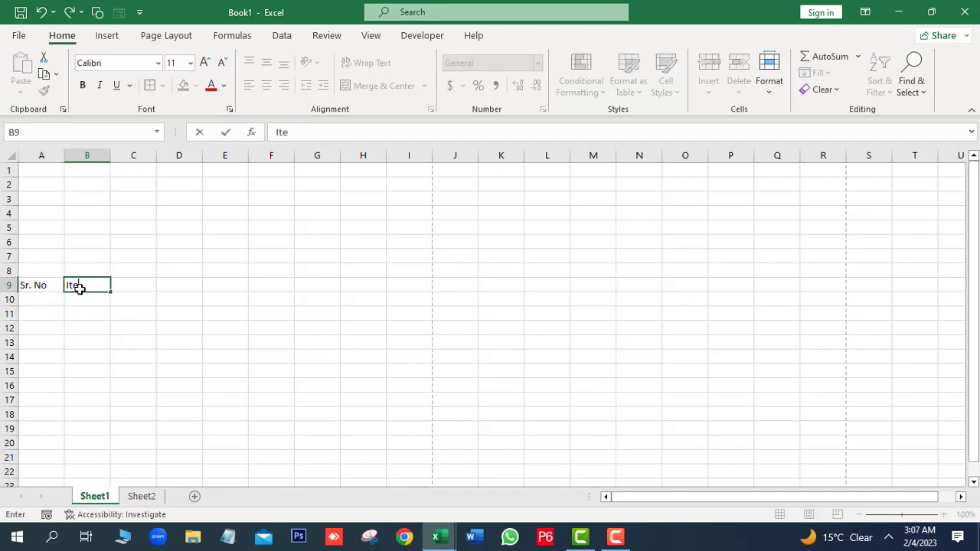
pyautogui.press('BackSpace')
pyautogui.press('BackSpace')
pyautogui.press('BackSpace')
pyautogui.write('Item')
pyautogui.press('Tab')
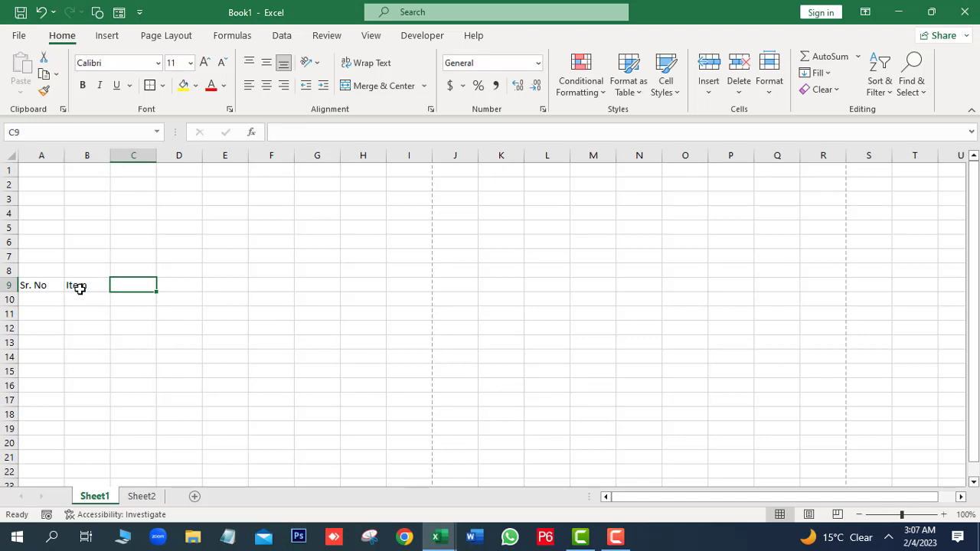
# - Add the Qty, Price and Amount headings in C9 through E9
pyautogui.write('Qt')
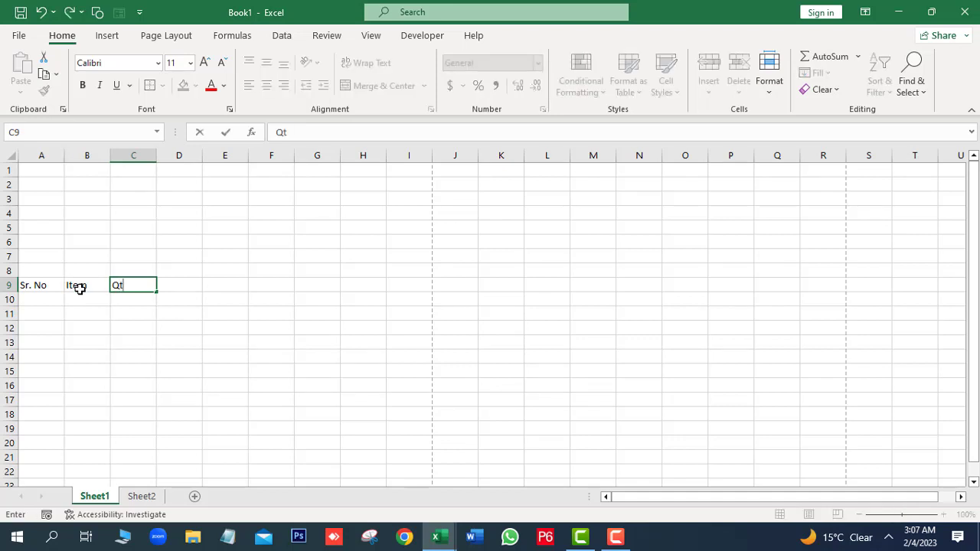
pyautogui.write('y')
pyautogui.press('Tab')
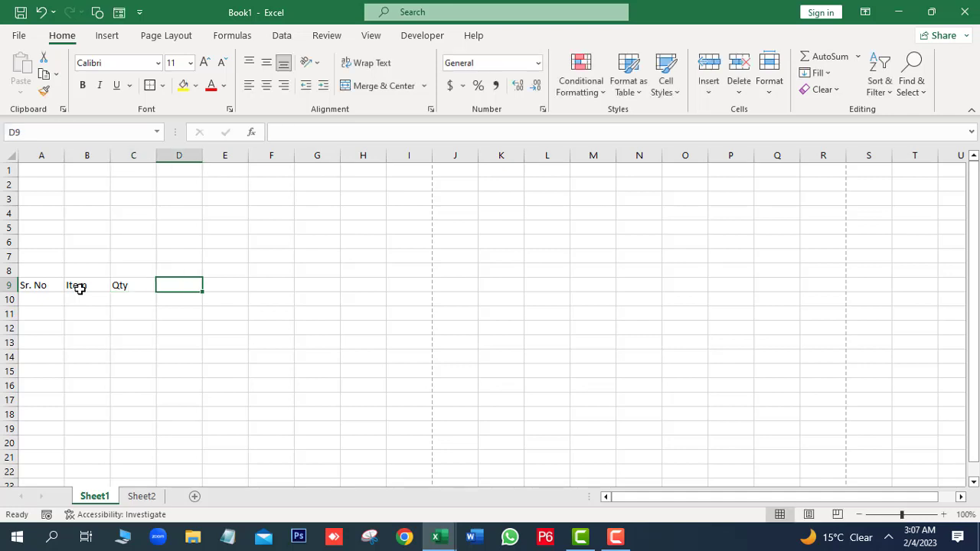
pyautogui.write('P')
pyautogui.write('rice')
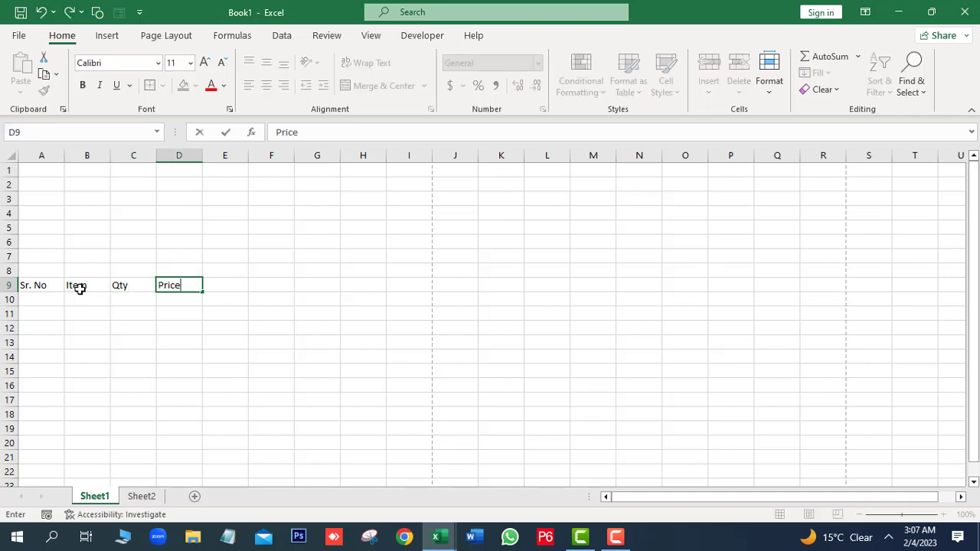
pyautogui.click(243, 287)
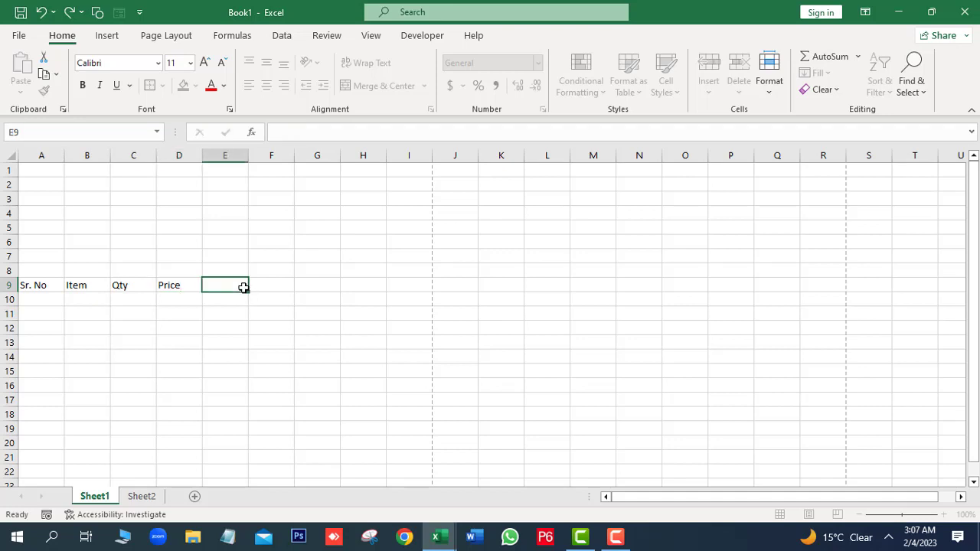
pyautogui.write('Ao')
pyautogui.press('BackSpace')
pyautogui.write('mount')
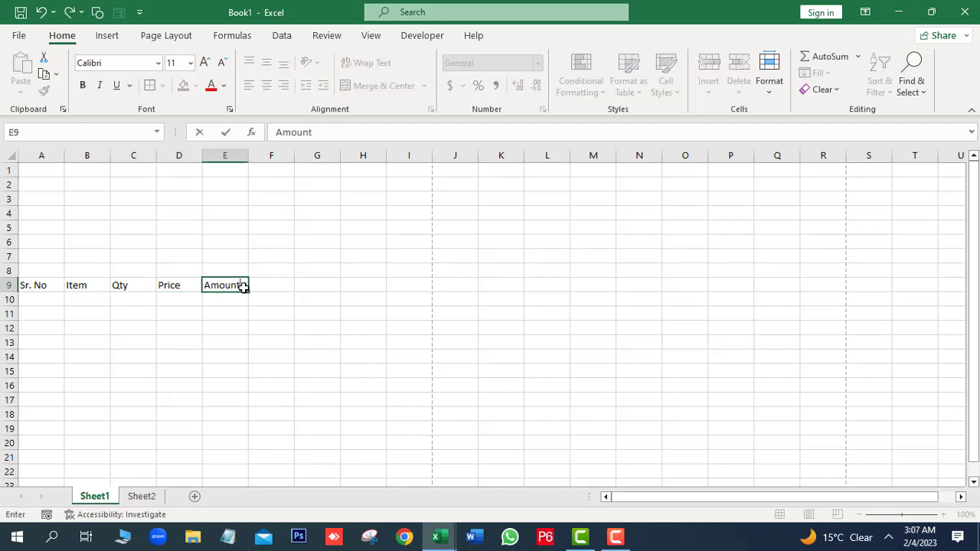
pyautogui.click(308, 290)
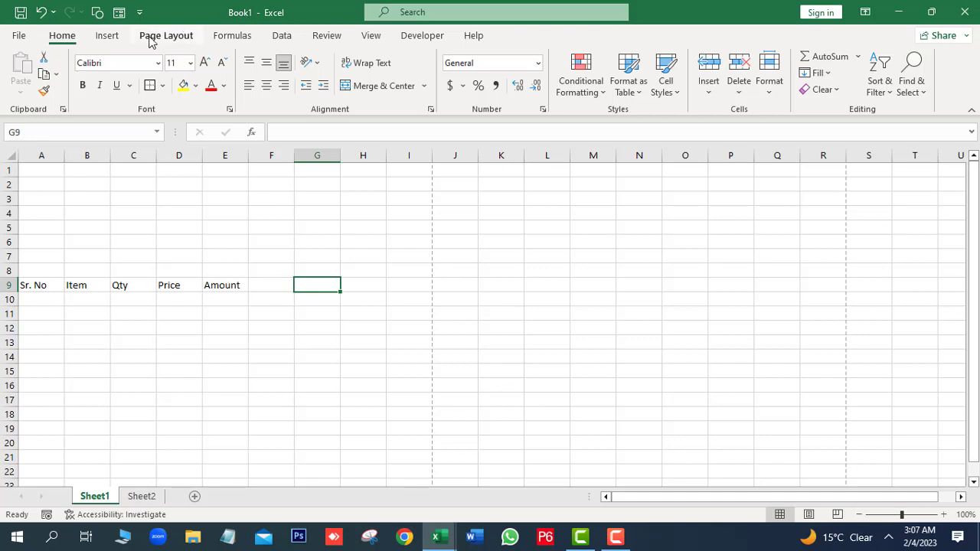
# - Set the paper size to A4, preview it in Page Layout view, then return to Normal view
pyautogui.click(150, 40)
pyautogui.click(199, 96)
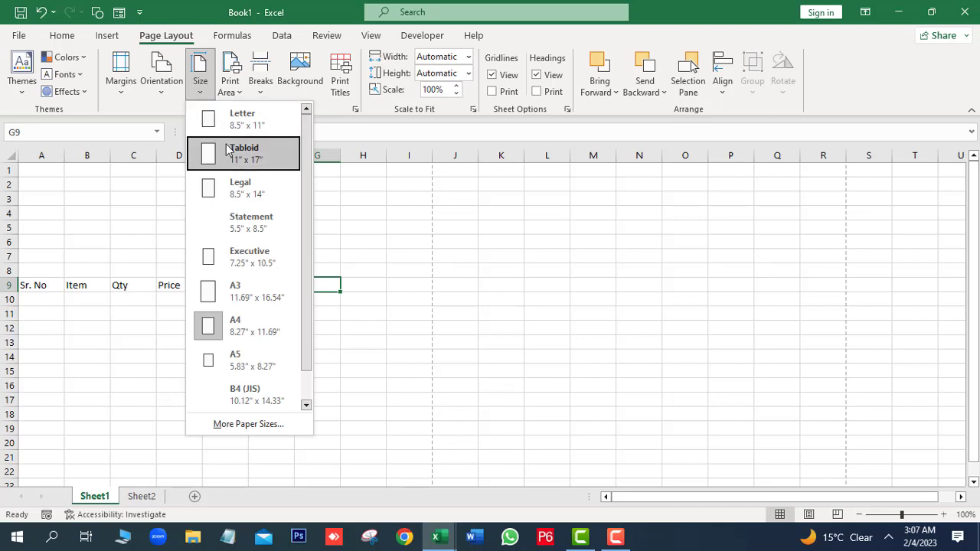
pyautogui.click(259, 331)
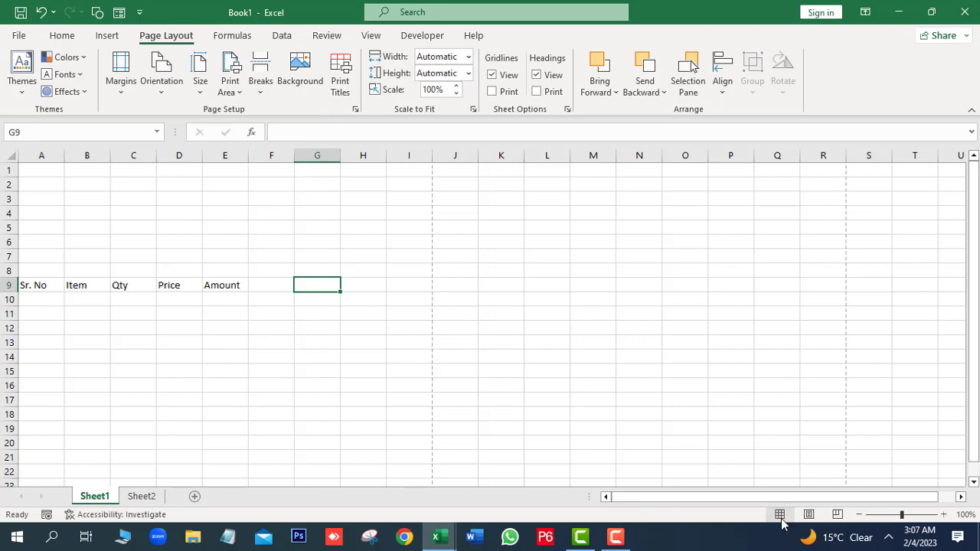
pyautogui.click(810, 515)
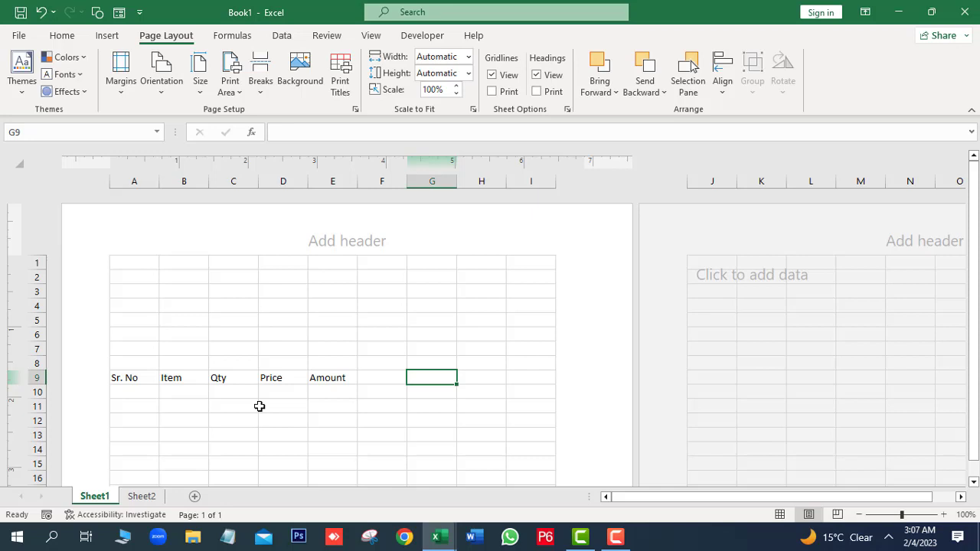
pyautogui.click(779, 515)
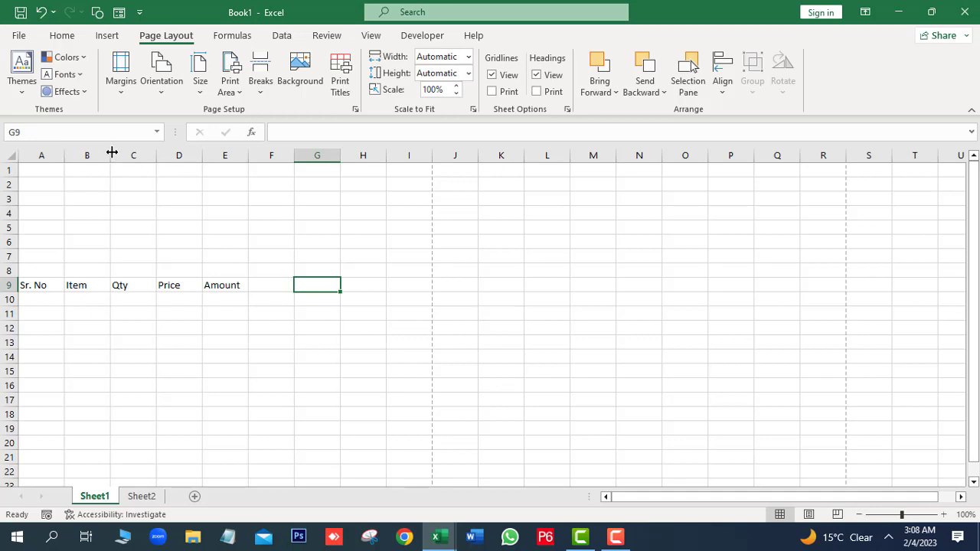
# - Widen column B substantially for item names and column C slightly
pyautogui.moveTo(109, 150); pyautogui.dragTo(227, 208)
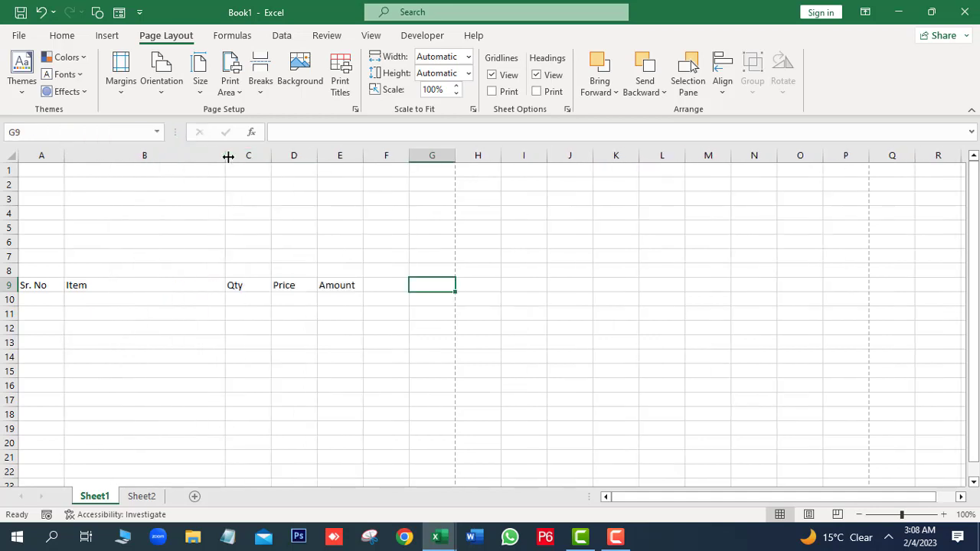
pyautogui.moveTo(229, 157); pyautogui.dragTo(234, 177)
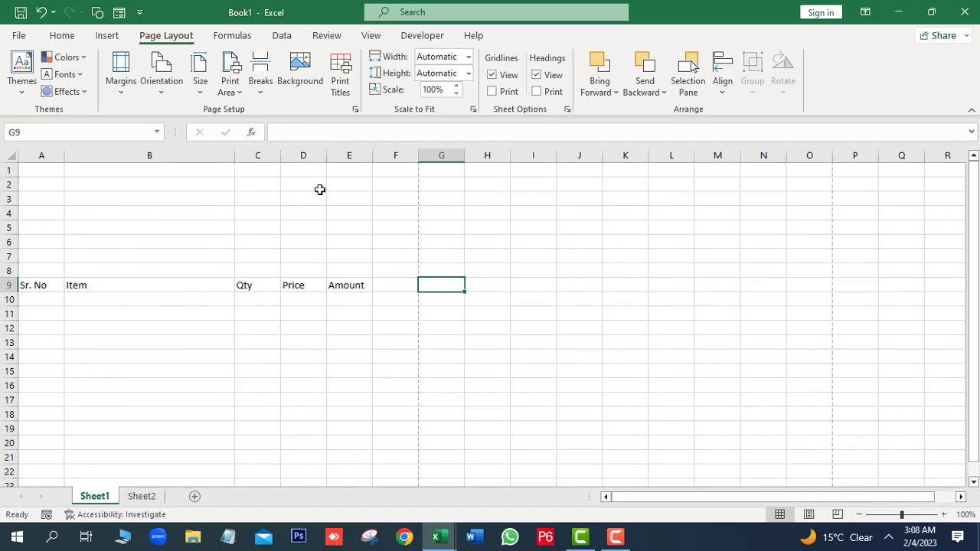
pyautogui.moveTo(280, 156)
pyautogui.mouseDown()
pyautogui.moveTo(303, 173)
pyautogui.moveTo(374, 178)
pyautogui.mouseUp()
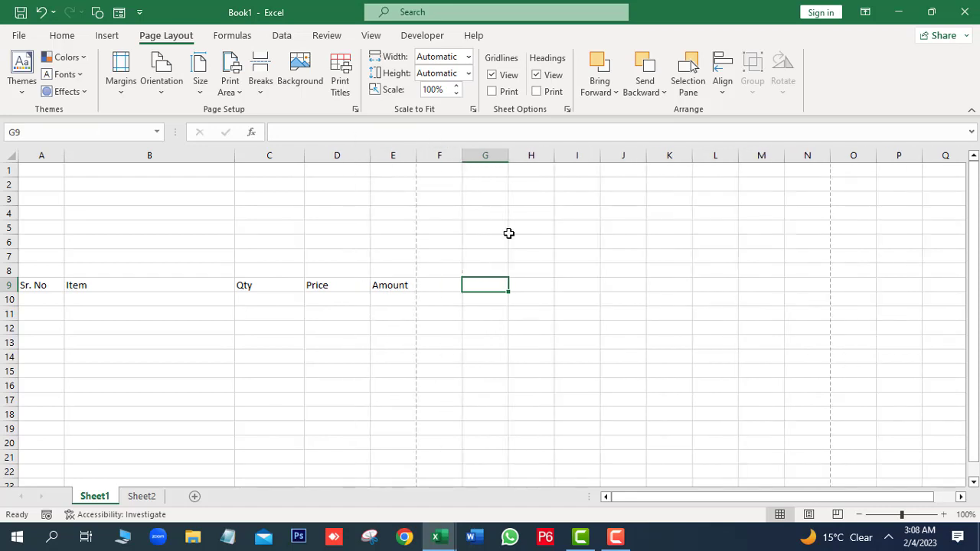
pyautogui.click(395, 312)
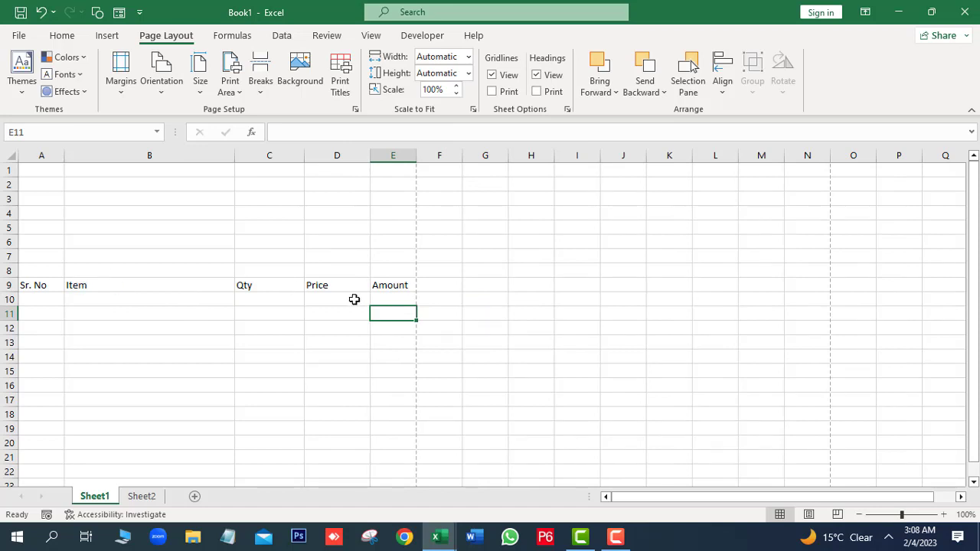
# - Merge and center A1:E1 and enter the shop name Variety Garments
pyautogui.moveTo(48, 168); pyautogui.dragTo(378, 169)
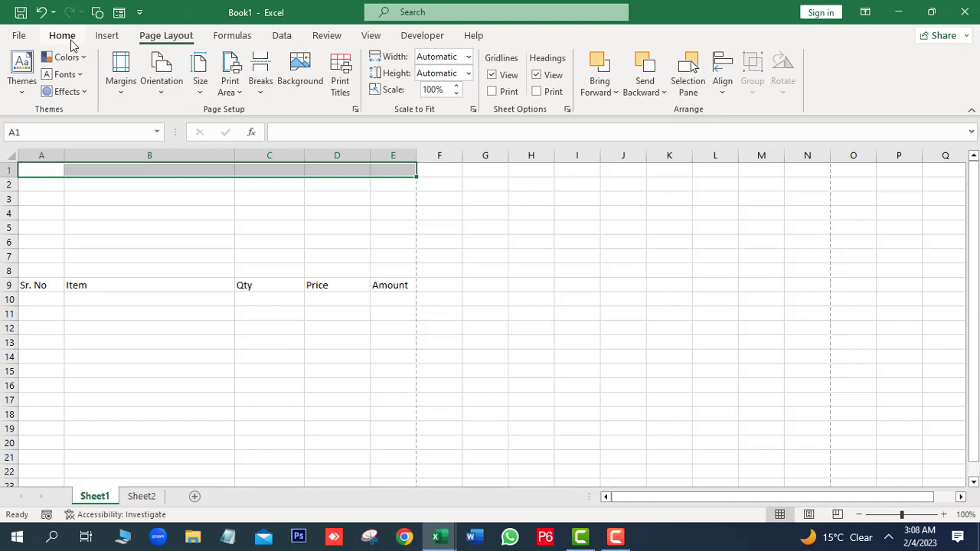
pyautogui.click(70, 40)
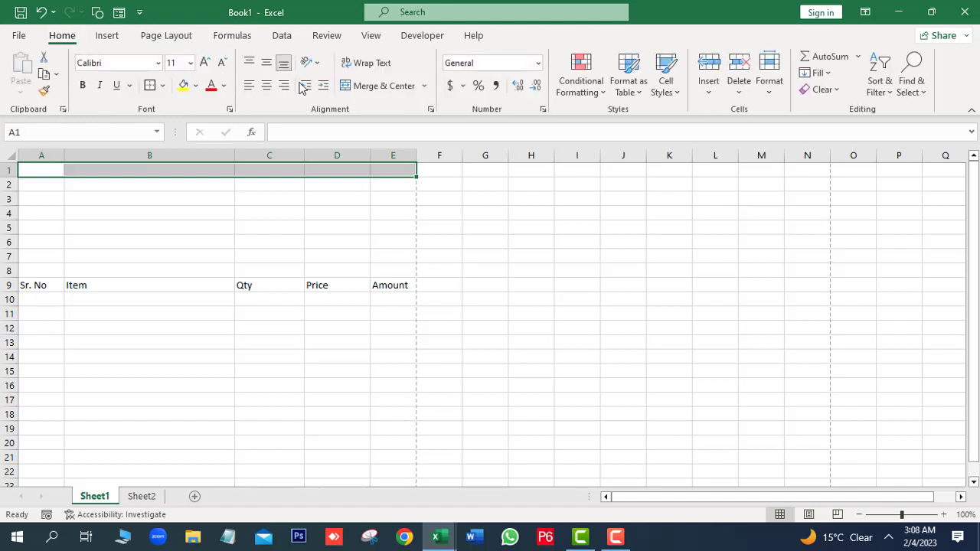
pyautogui.click(389, 86)
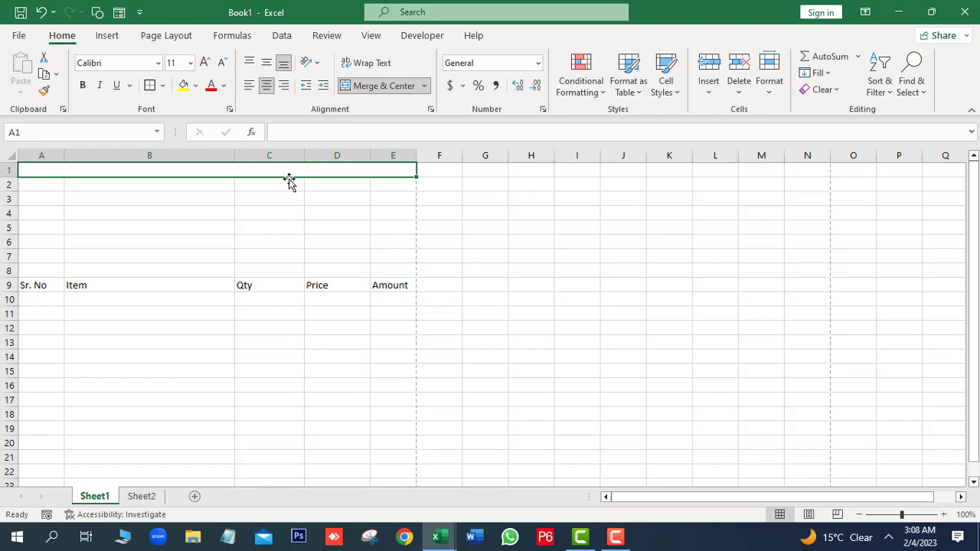
pyautogui.write('Vari')
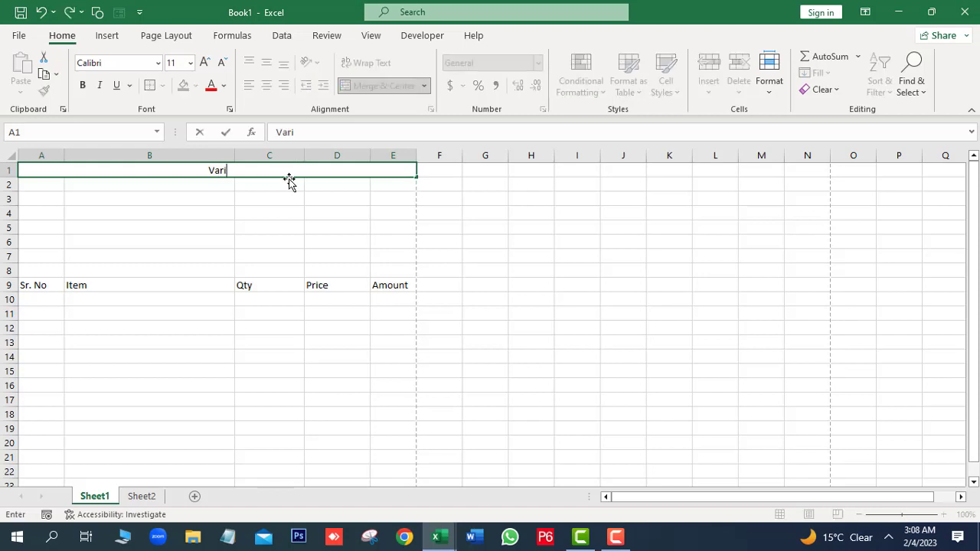
pyautogui.write('ety')
pyautogui.write(' Garment')
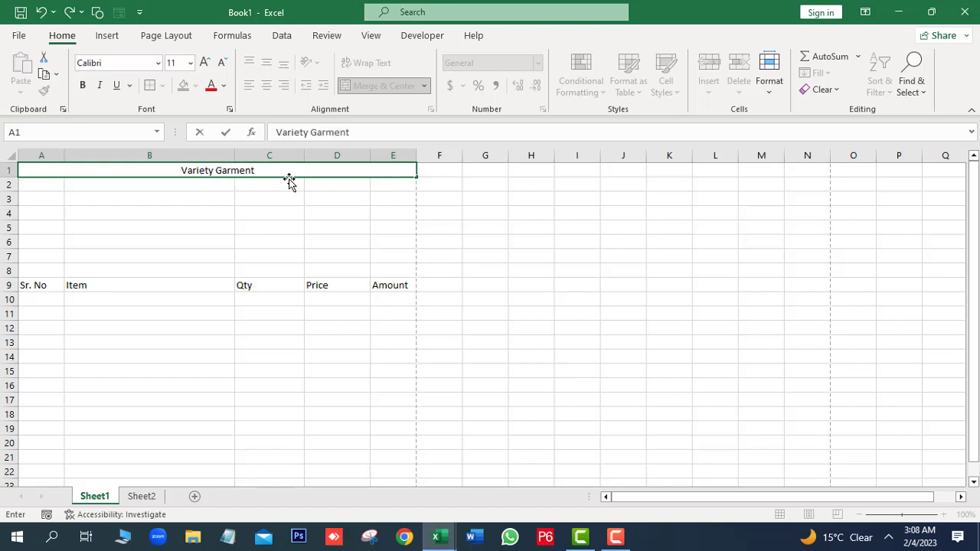
pyautogui.write('s')
pyautogui.click(224, 189)
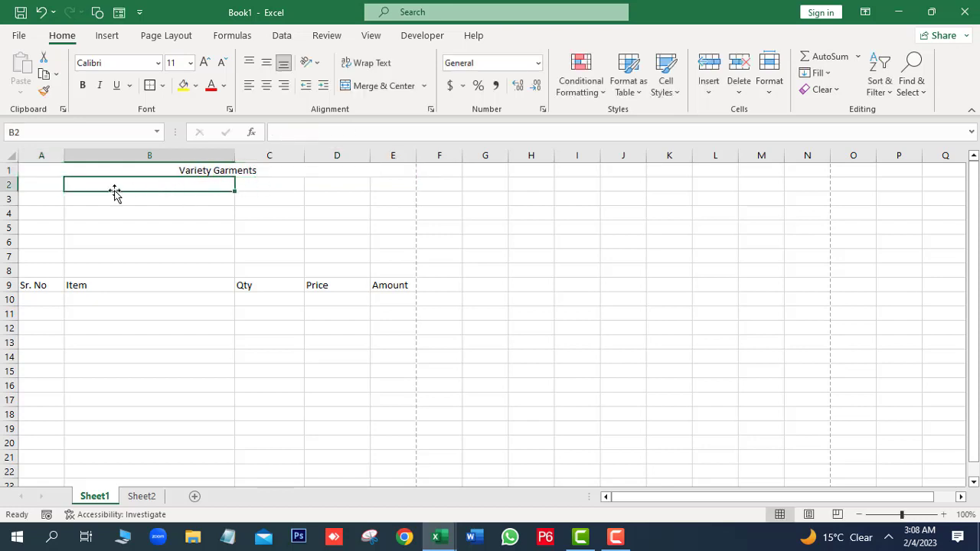
pyautogui.moveTo(48, 186); pyautogui.dragTo(378, 182)
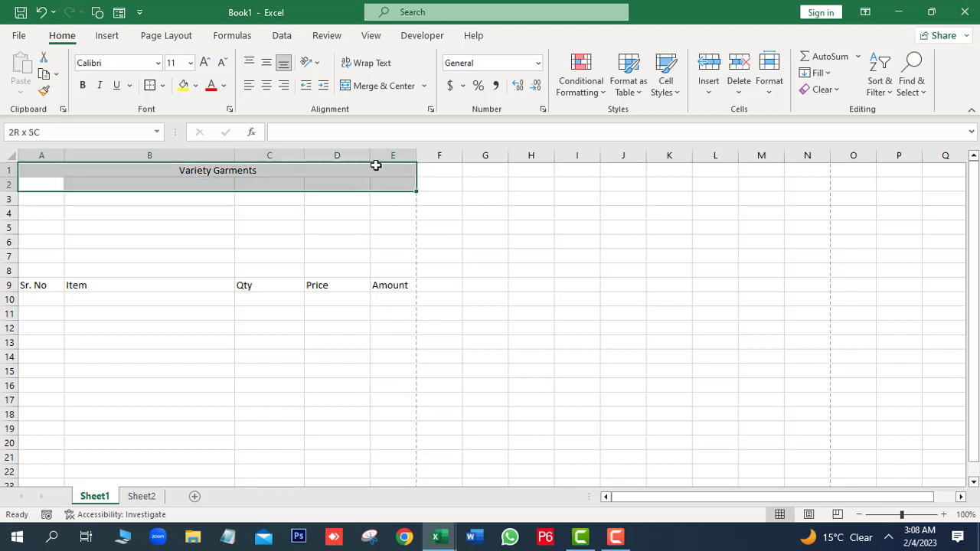
pyautogui.click(373, 85)
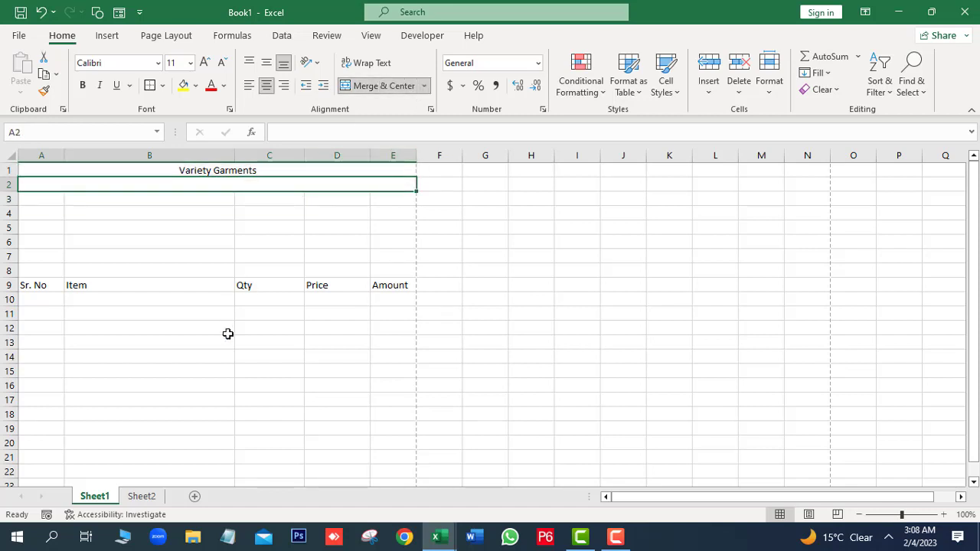
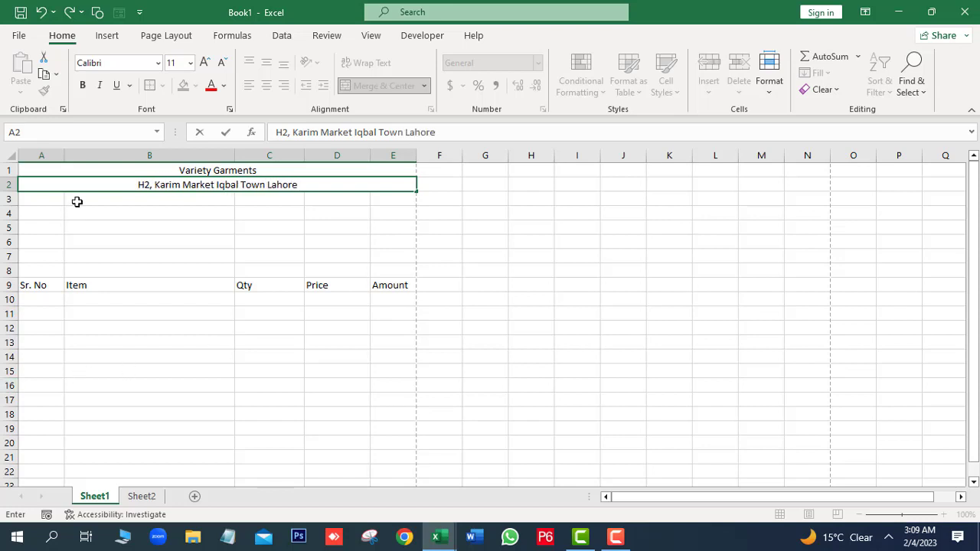
# - Merge and center A3:E3 and type the title Invoice
pyautogui.moveTo(54, 197); pyautogui.dragTo(363, 199)
pyautogui.moveTo(382, 197); pyautogui.dragTo(382, 198)
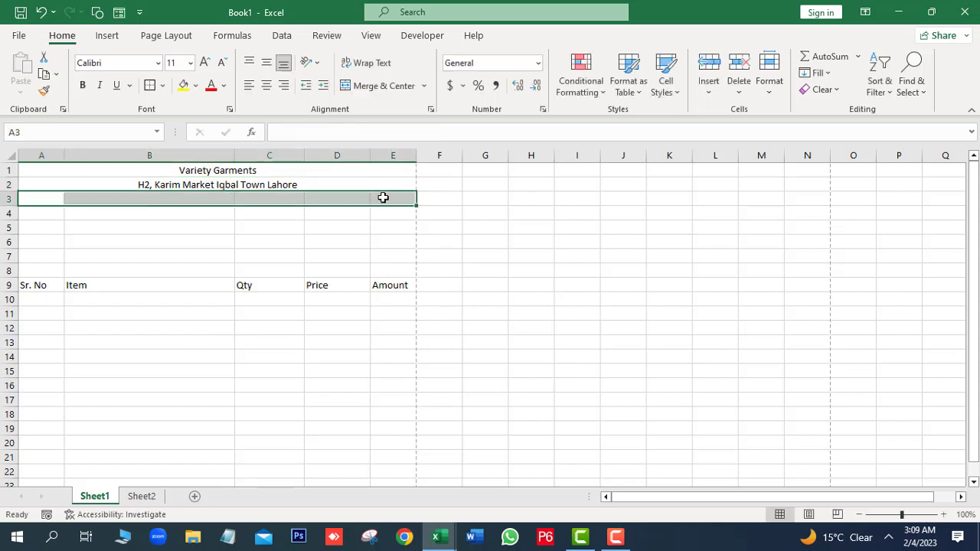
pyautogui.click(348, 87)
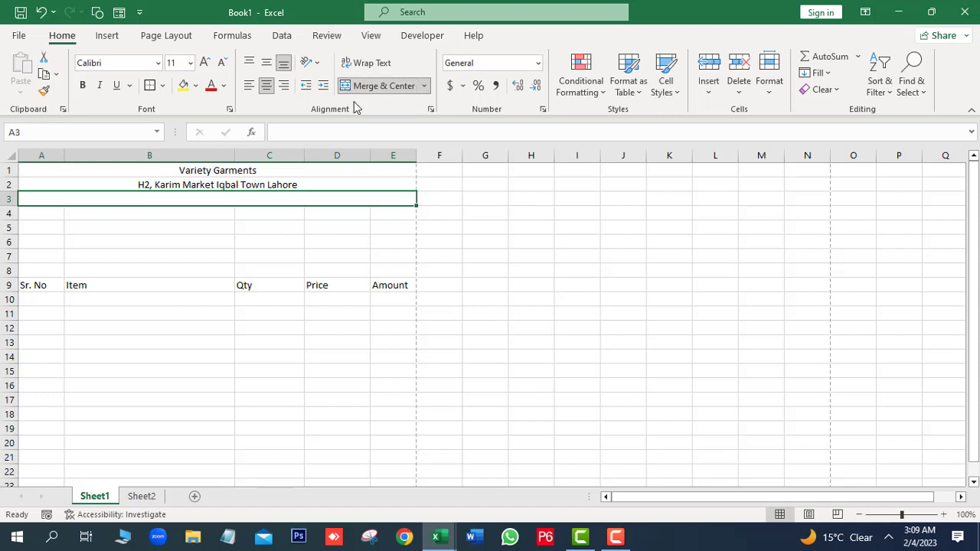
pyautogui.write('In')
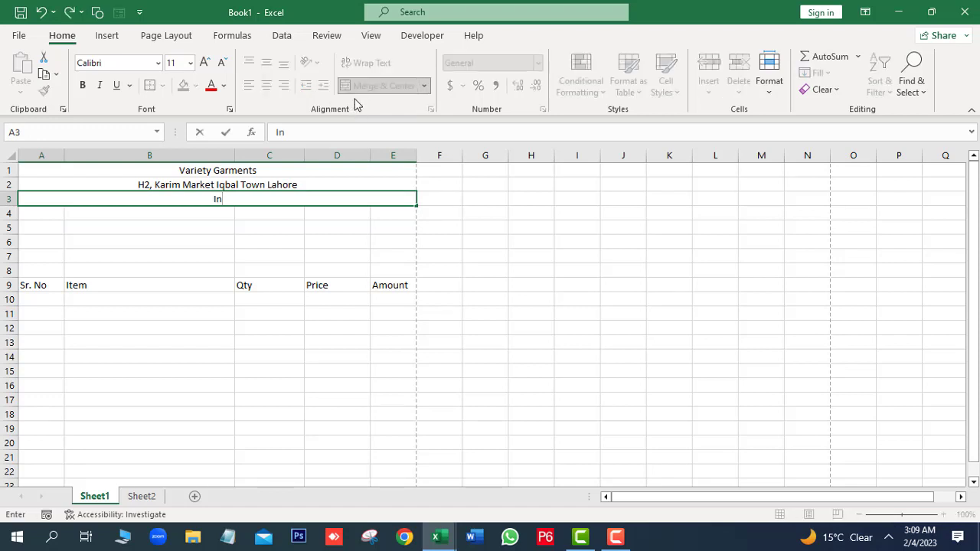
pyautogui.write('voice')
# - Enter labels Bill No in A4, Name in A6, Contact in A7 and Date in D4
pyautogui.hotkey('ctrl', 'Return')
pyautogui.click(238, 217)
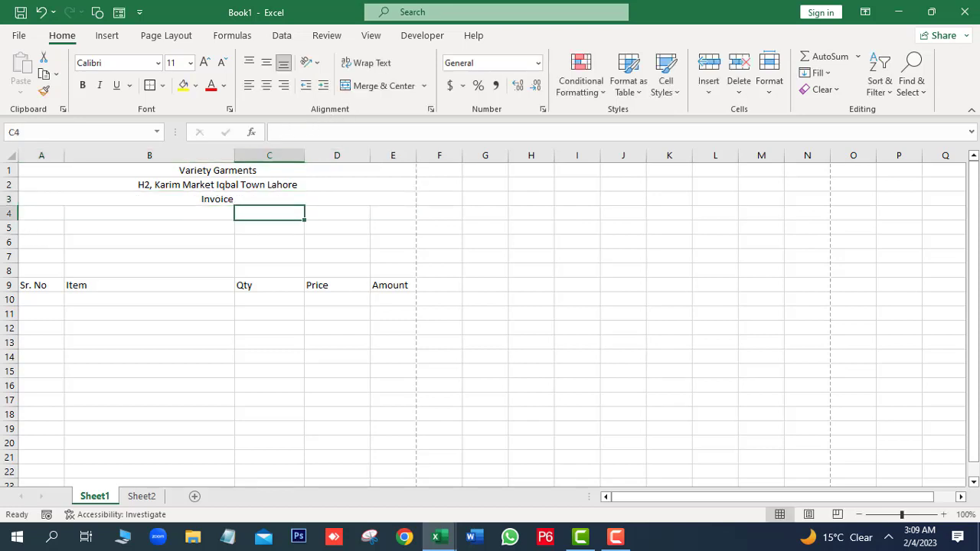
pyautogui.click(33, 218)
pyautogui.write('Bill No')
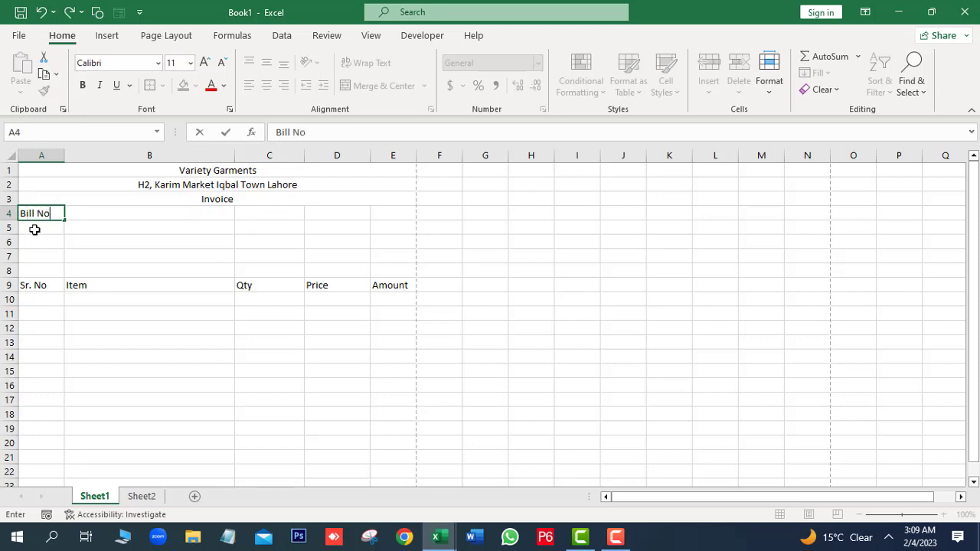
pyautogui.click(34, 243)
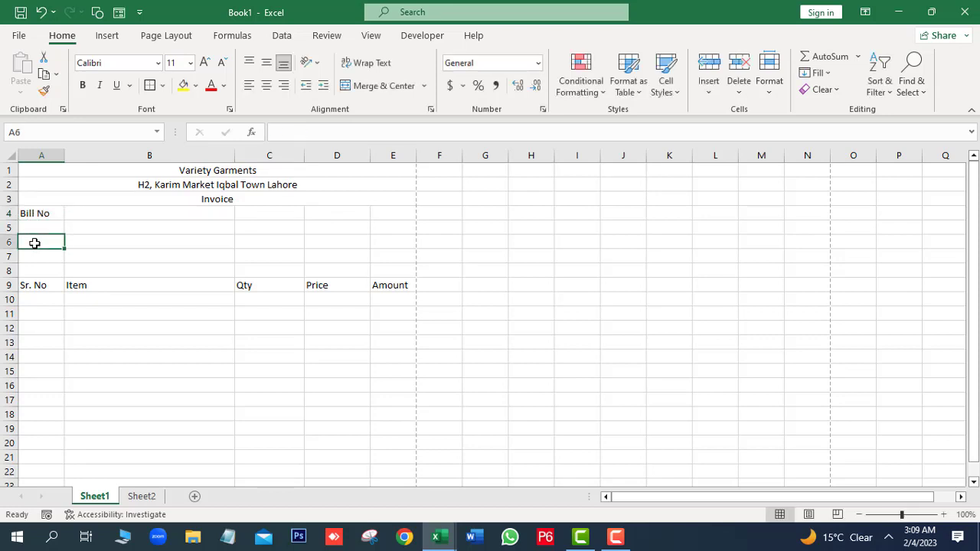
pyautogui.write('Name')
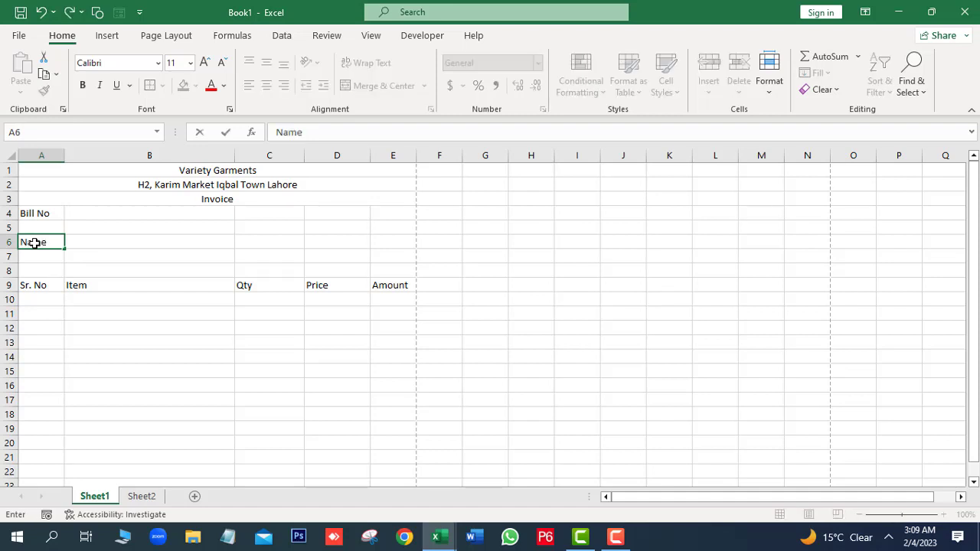
pyautogui.click(31, 259)
pyautogui.write('Contact')
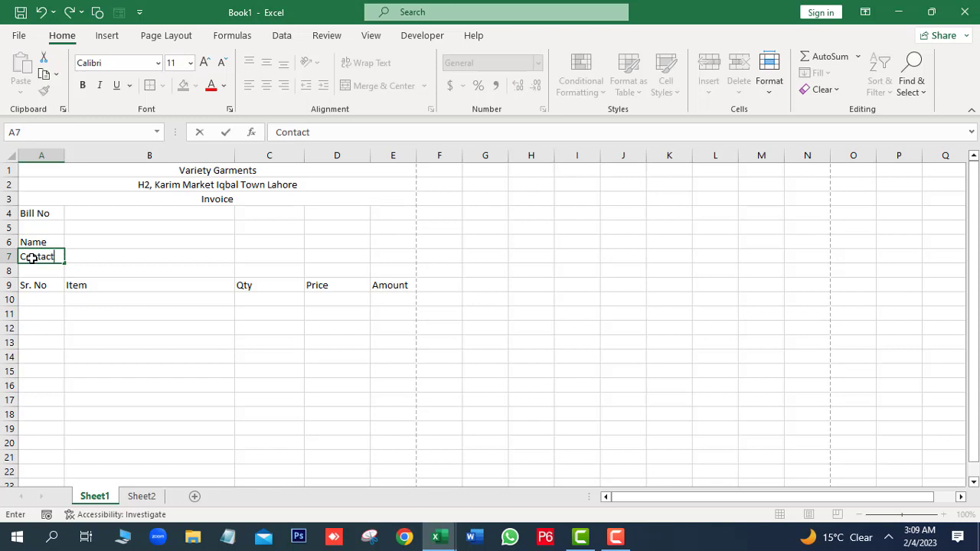
pyautogui.click(331, 218)
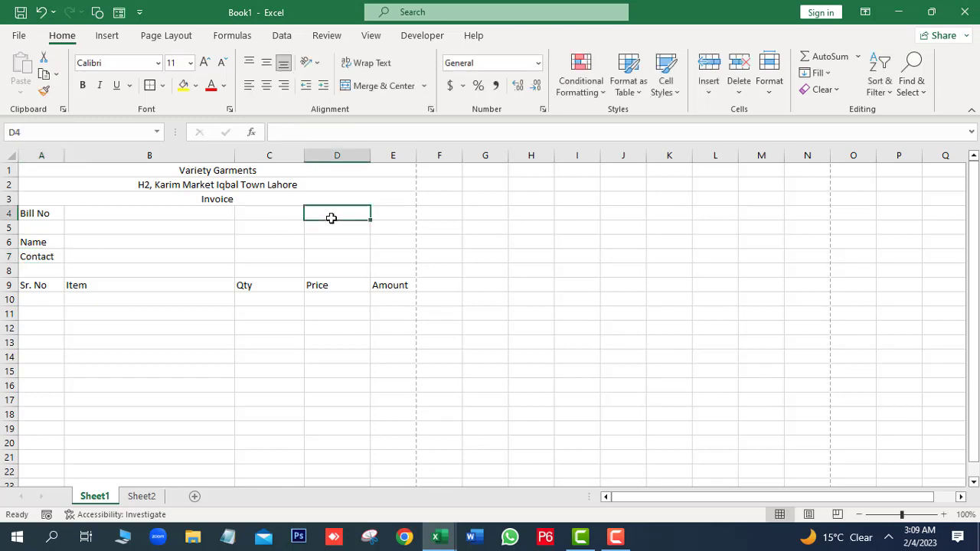
pyautogui.write('DA')
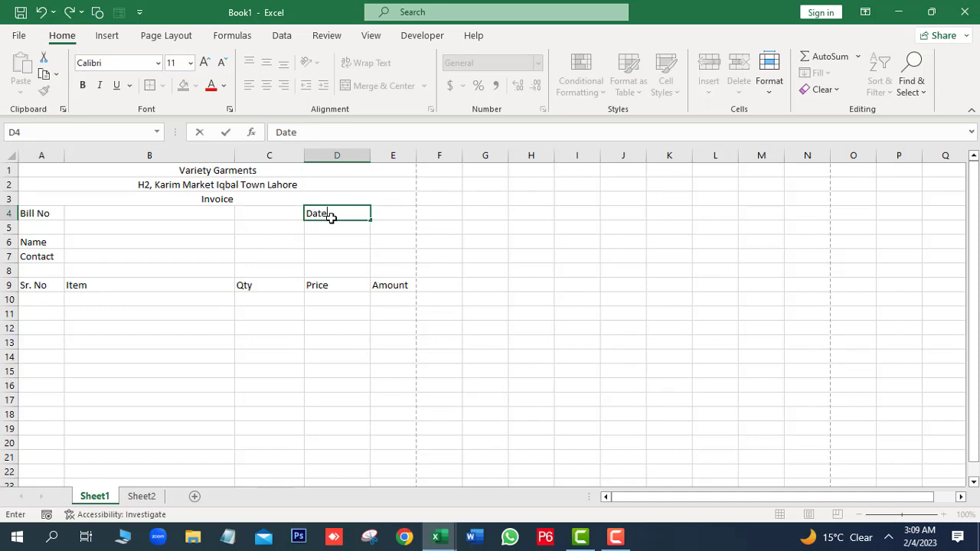
pyautogui.click(380, 230)
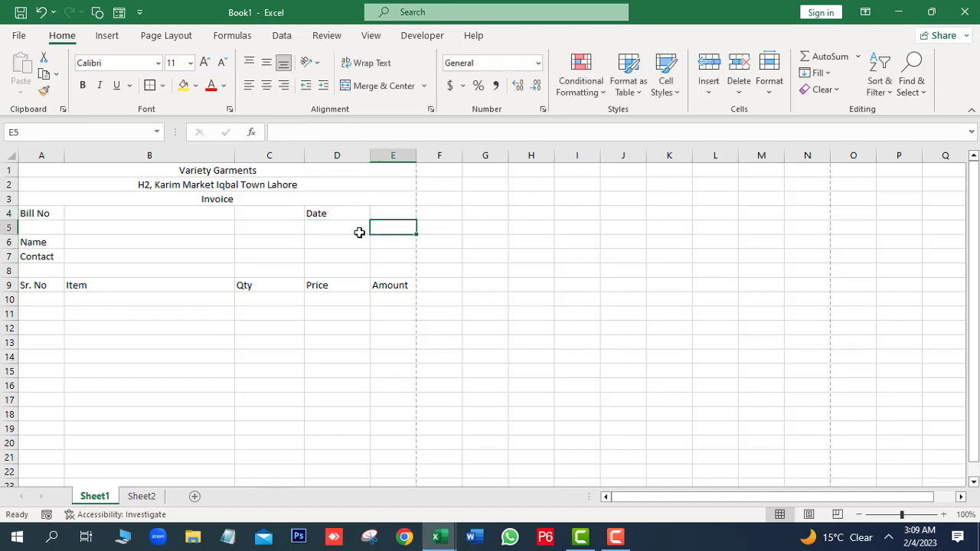
pyautogui.click(157, 170)
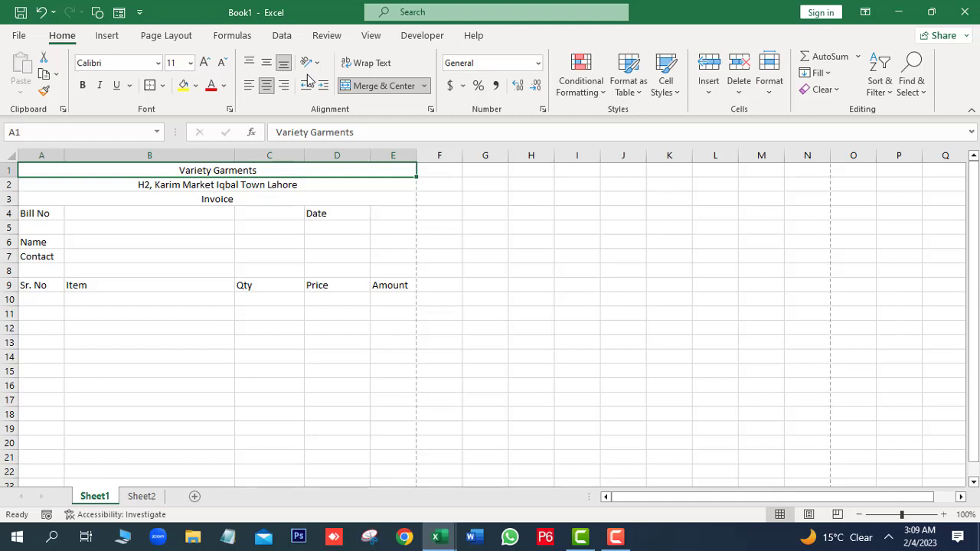
# - Enlarge the shop name to 24 pt and fill its row yellow
pyautogui.click(204, 63)
pyautogui.click(204, 63)
pyautogui.click(203, 63)
pyautogui.click(203, 63)
pyautogui.click(203, 63)
pyautogui.click(204, 63)
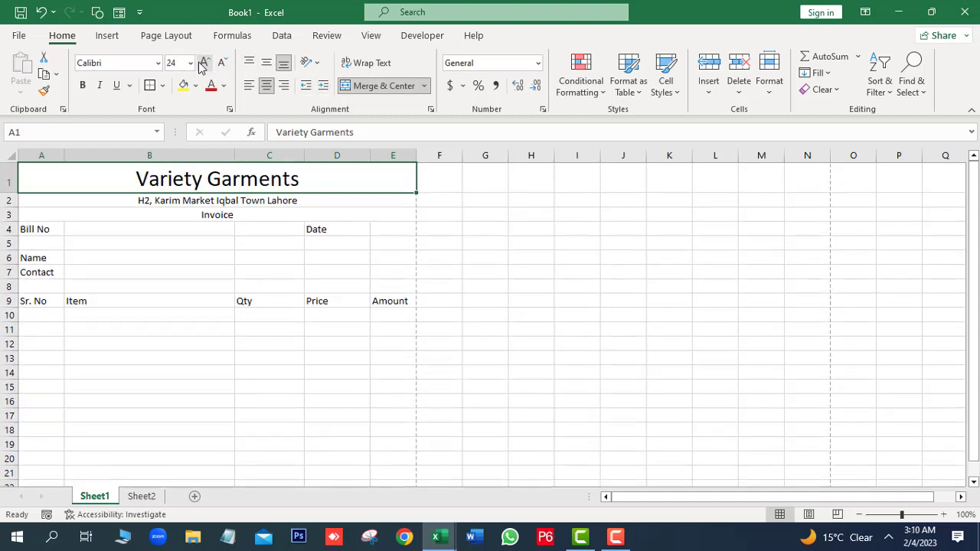
pyautogui.click(196, 86)
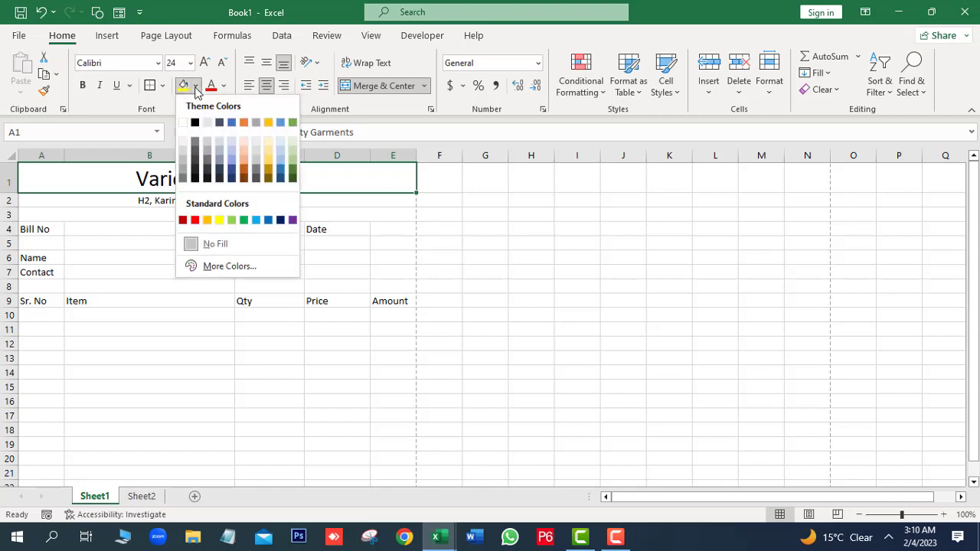
pyautogui.click(219, 221)
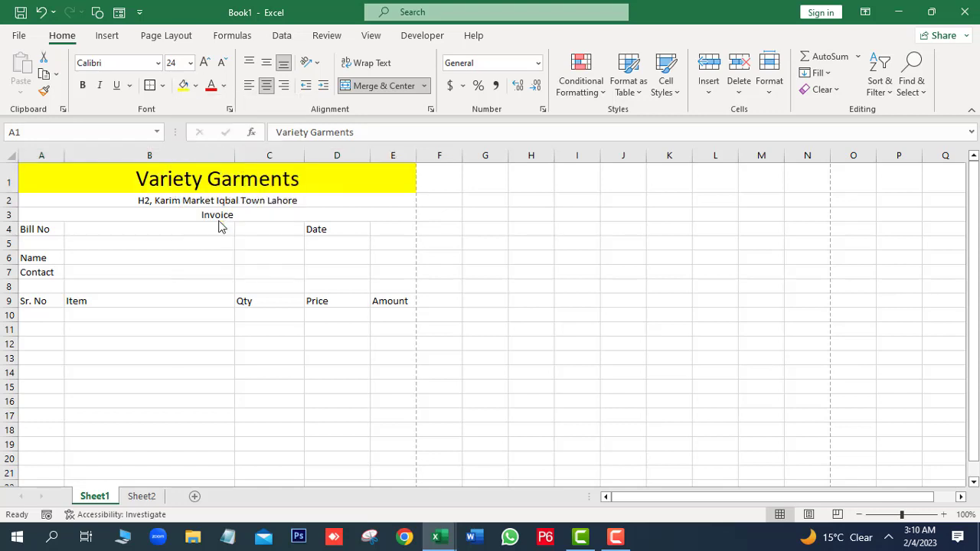
# - Enlarge the address to 12 pt and make Invoice 14 pt bold
pyautogui.click(143, 201)
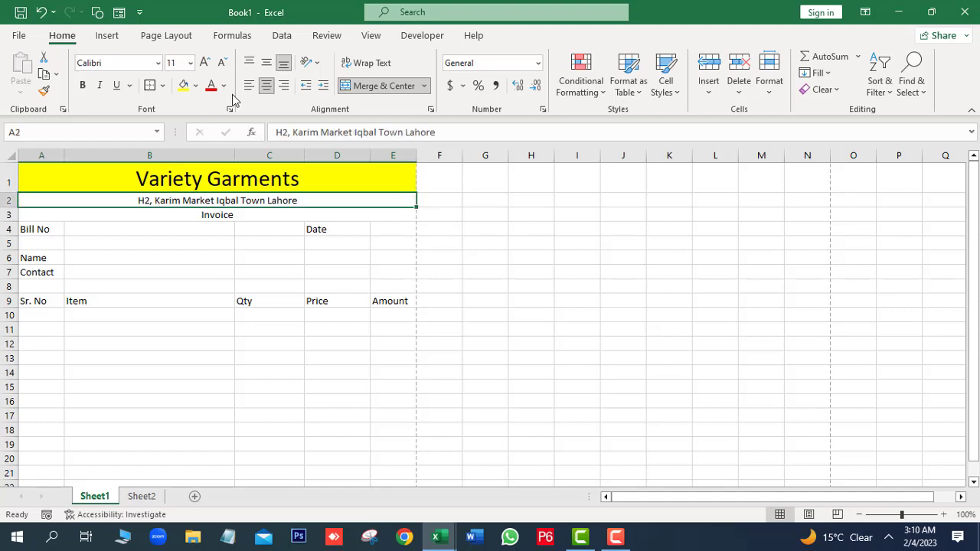
pyautogui.click(203, 64)
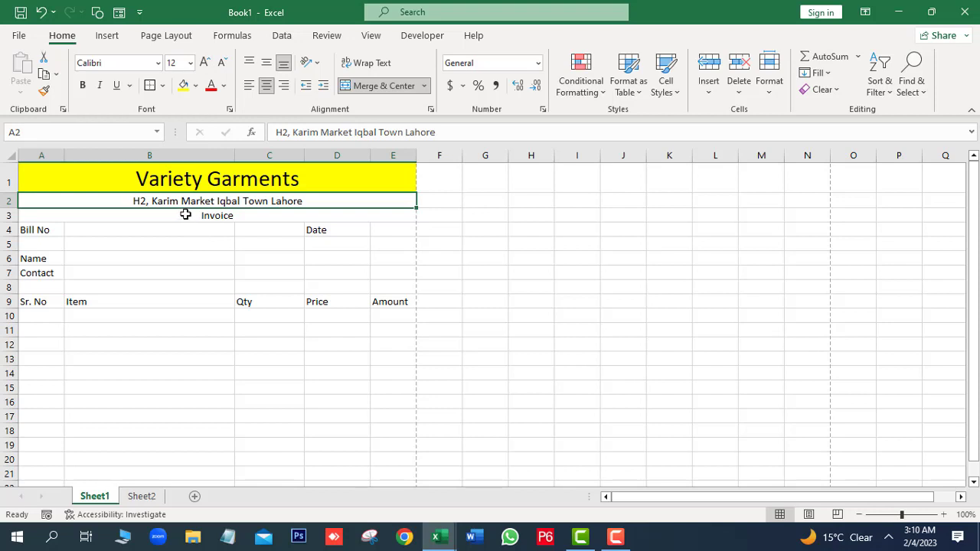
pyautogui.click(186, 214)
pyautogui.click(205, 64)
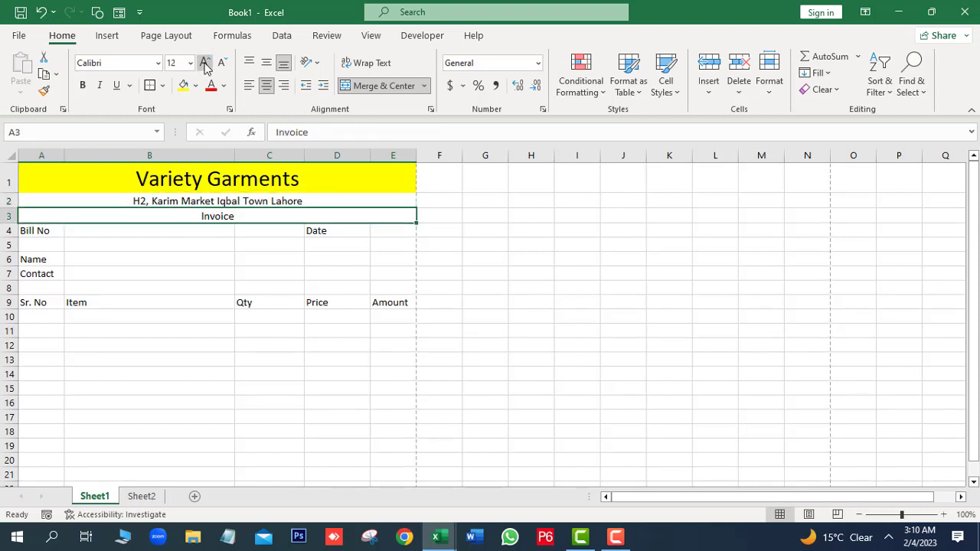
pyautogui.click(205, 64)
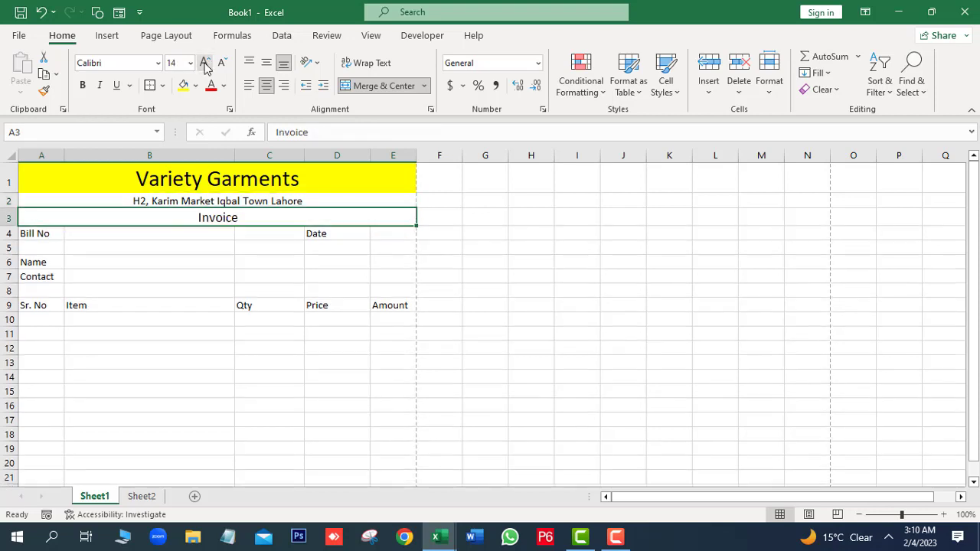
pyautogui.click(83, 85)
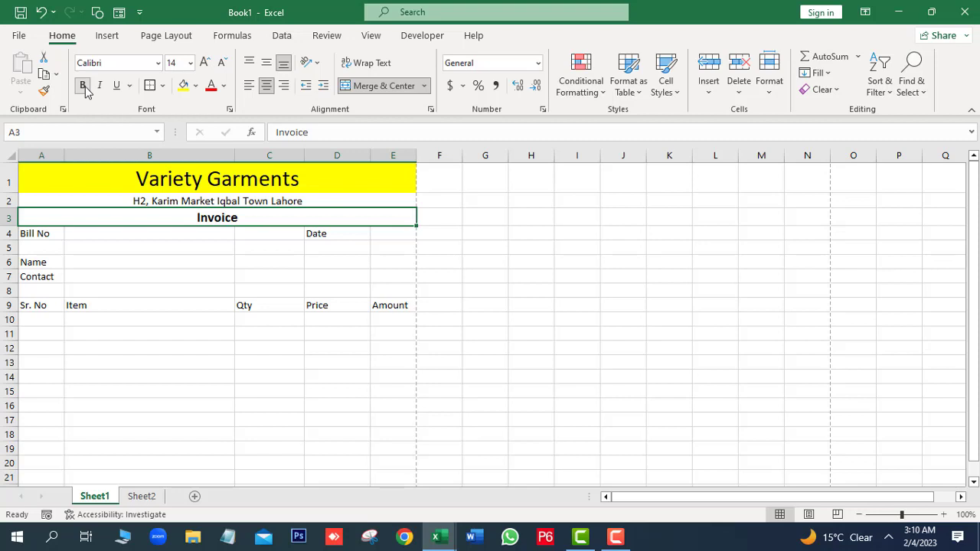
pyautogui.click(112, 317)
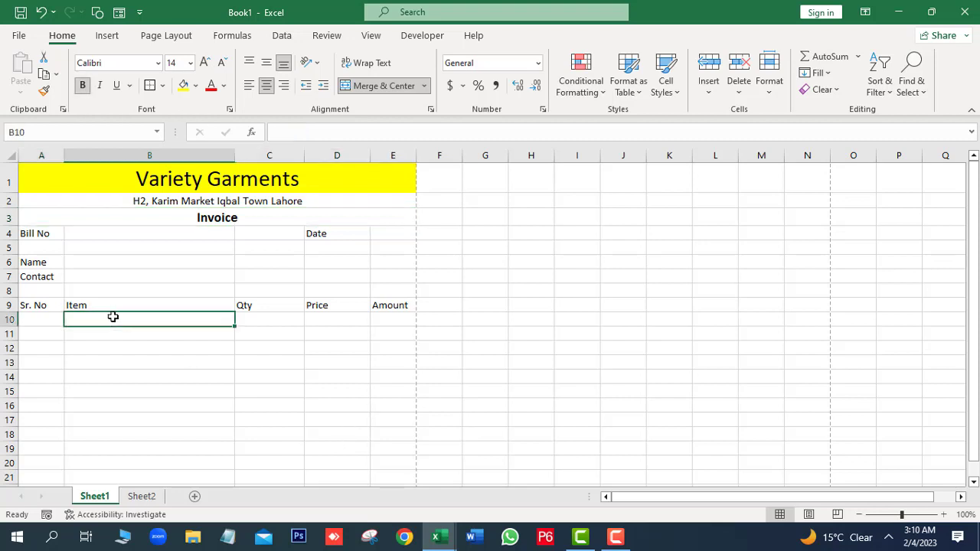
# - Make the Bill No, Date, Name and Contact labels bold
pyautogui.click(39, 238)
pyautogui.keyDown('ctrl'); pyautogui.click(329, 238); pyautogui.keyUp('ctrl')
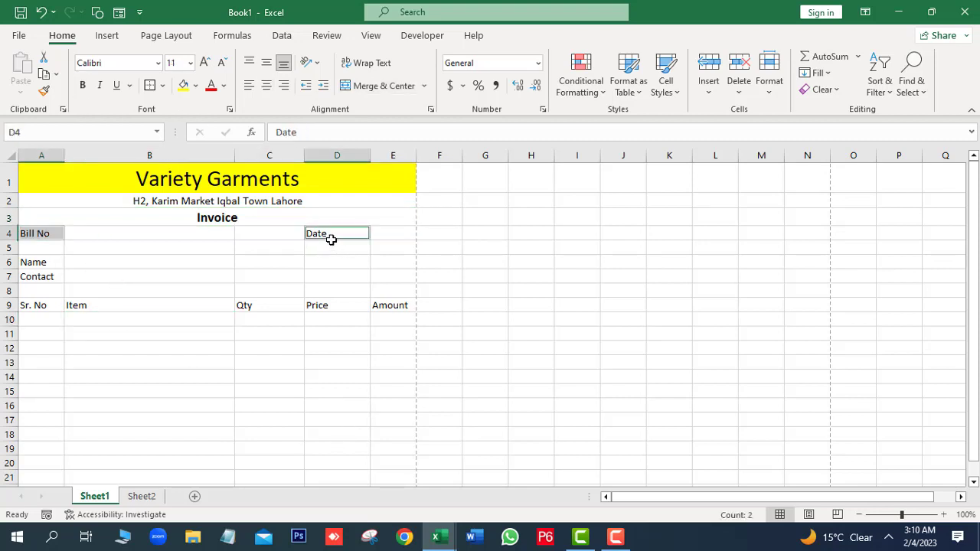
pyautogui.keyDown('ctrl'); pyautogui.click(42, 263); pyautogui.keyUp('ctrl')
pyautogui.keyDown('ctrl'); pyautogui.click(48, 280); pyautogui.keyUp('ctrl')
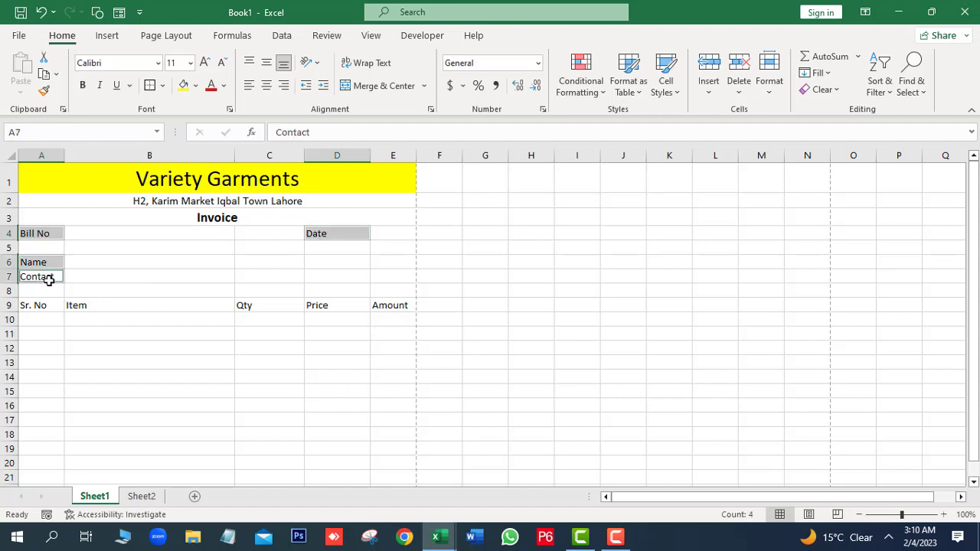
pyautogui.click(83, 85)
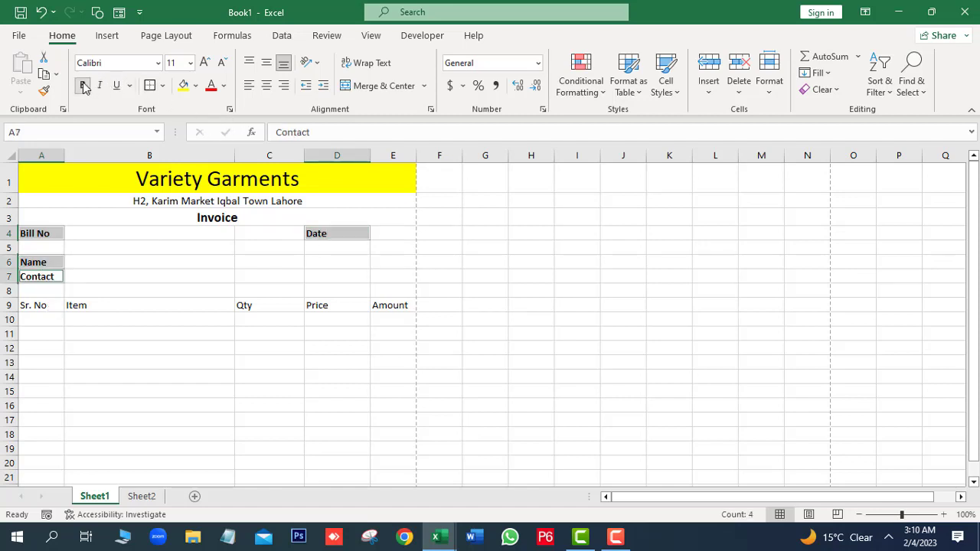
pyautogui.click(261, 331)
# - Apply borders around every heading cell in A9:E9
pyautogui.moveTo(50, 306); pyautogui.dragTo(356, 313)
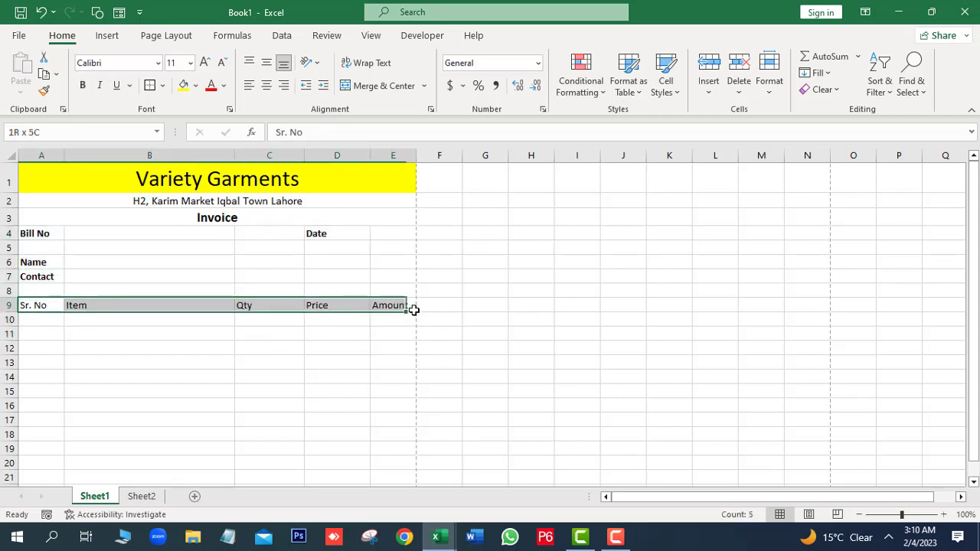
pyautogui.moveTo(356, 312); pyautogui.dragTo(407, 306)
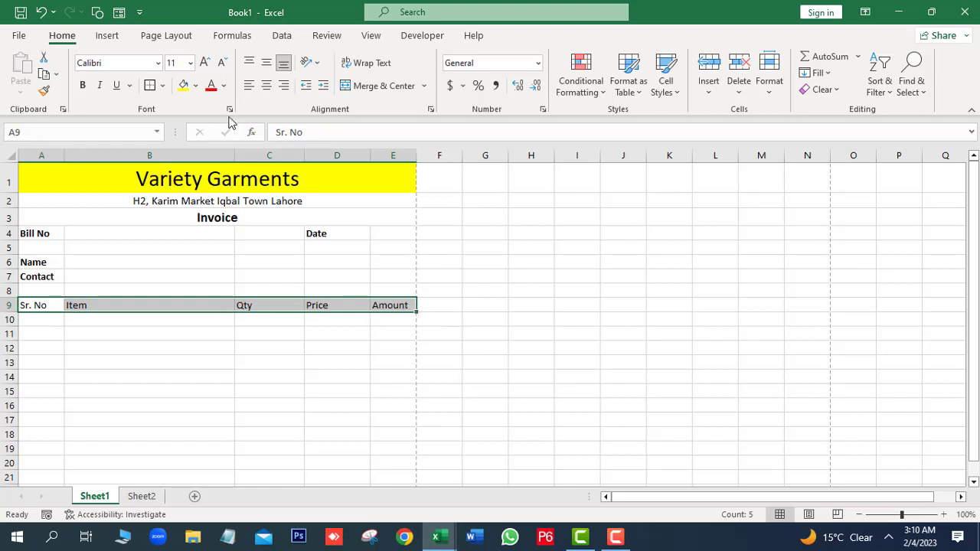
pyautogui.click(162, 85)
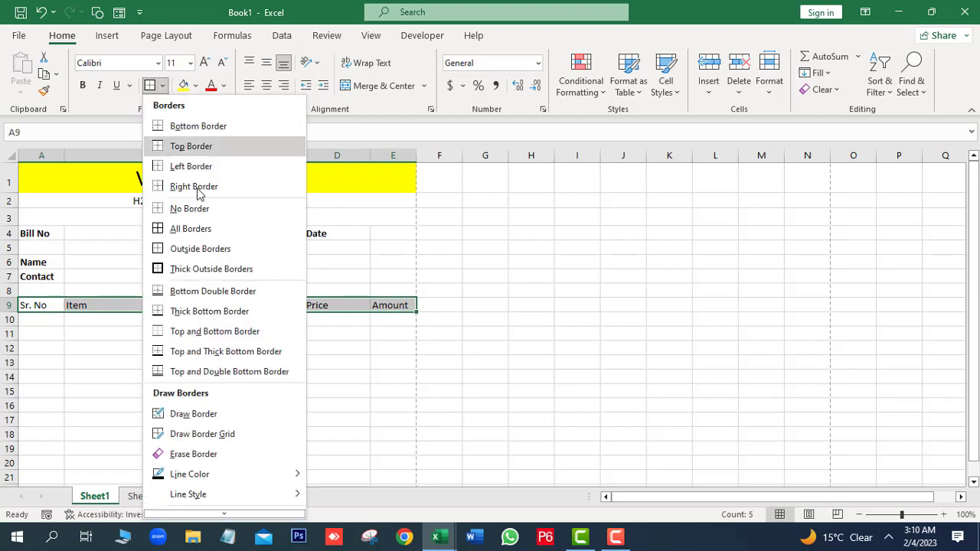
pyautogui.click(176, 228)
pyautogui.click(517, 362)
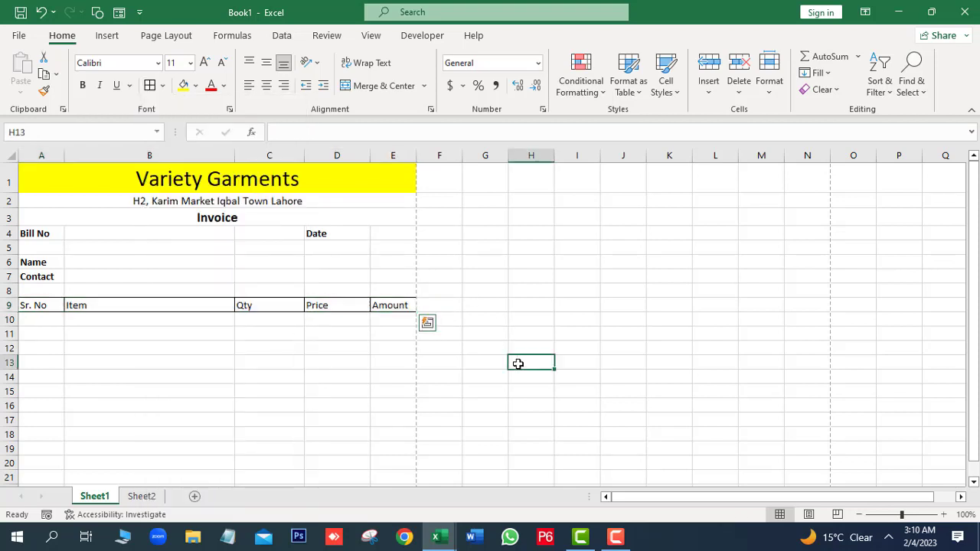
pyautogui.moveTo(976, 266); pyautogui.dragTo(975, 280)
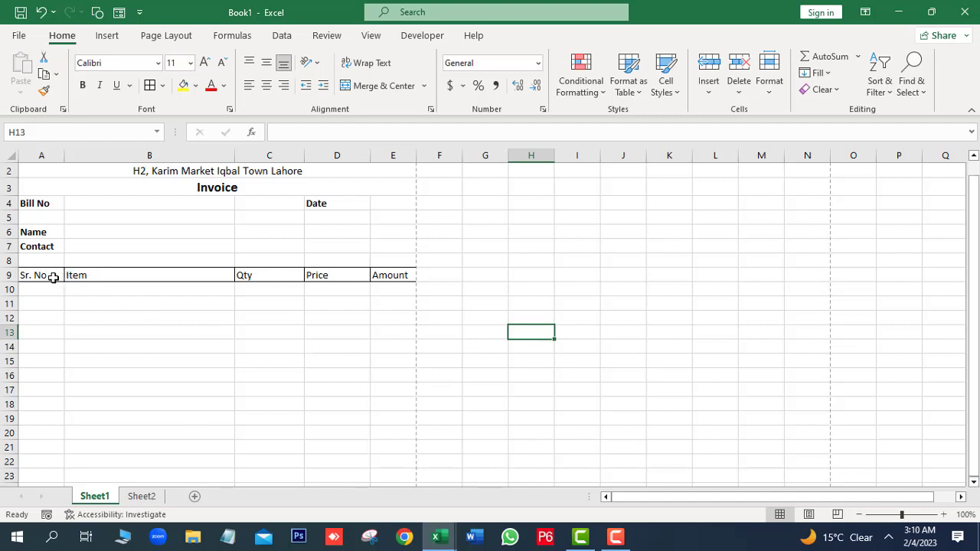
# - Apply Outside Borders to each of columns A, B, C, D and E from row 9 to row 25
pyautogui.moveTo(53, 277)
pyautogui.mouseDown()
pyautogui.moveTo(46, 446)
pyautogui.moveTo(47, 413)
pyautogui.mouseUp()
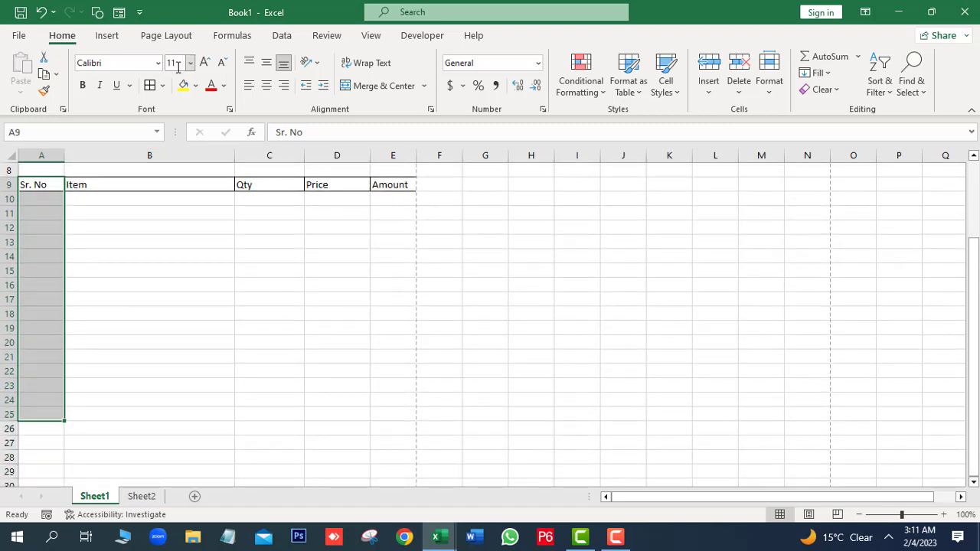
pyautogui.click(165, 86)
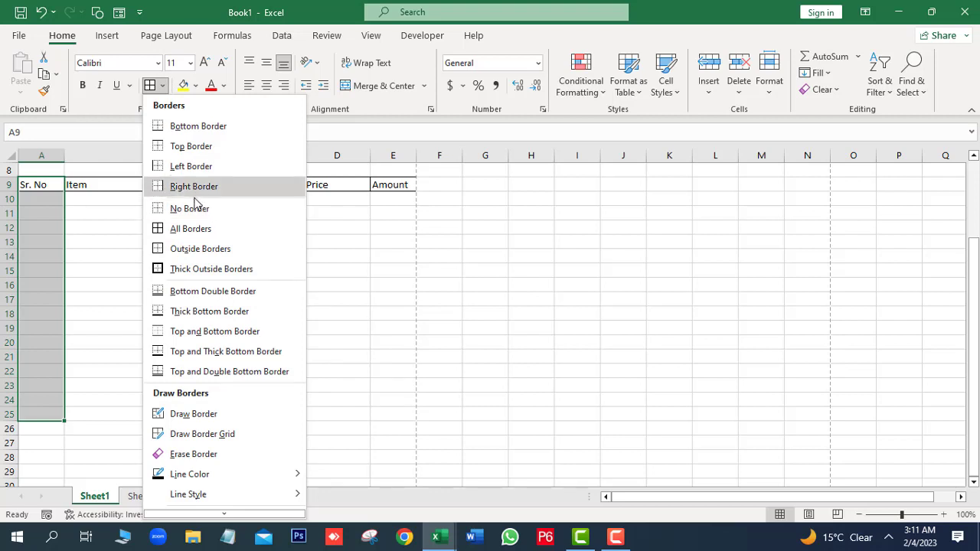
pyautogui.click(200, 251)
pyautogui.moveTo(150, 187); pyautogui.dragTo(147, 414)
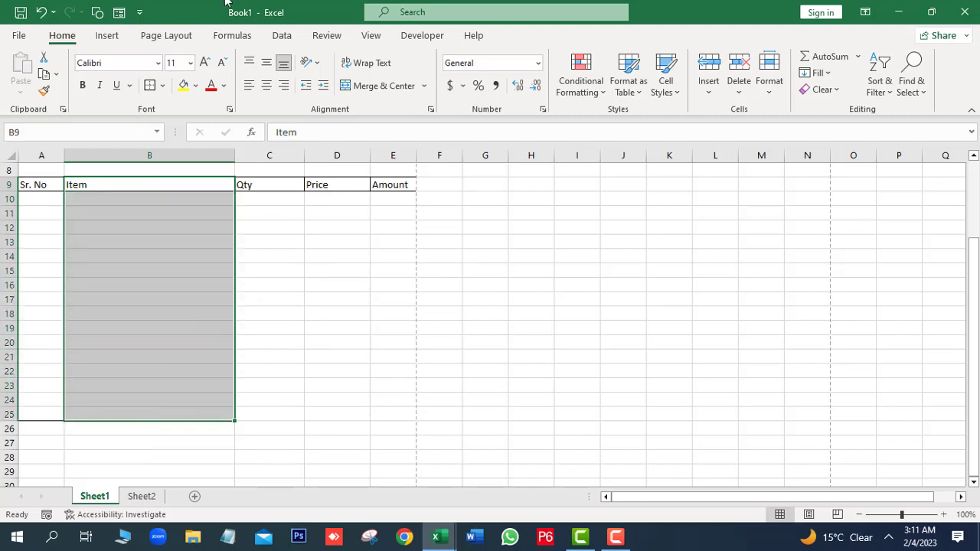
pyautogui.click(151, 86)
pyautogui.moveTo(256, 184); pyautogui.dragTo(264, 413)
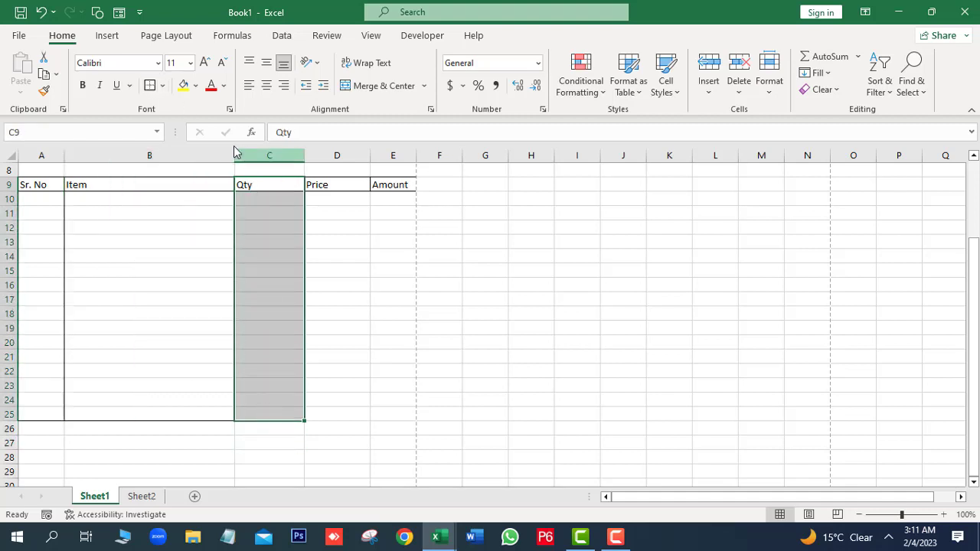
pyautogui.click(151, 86)
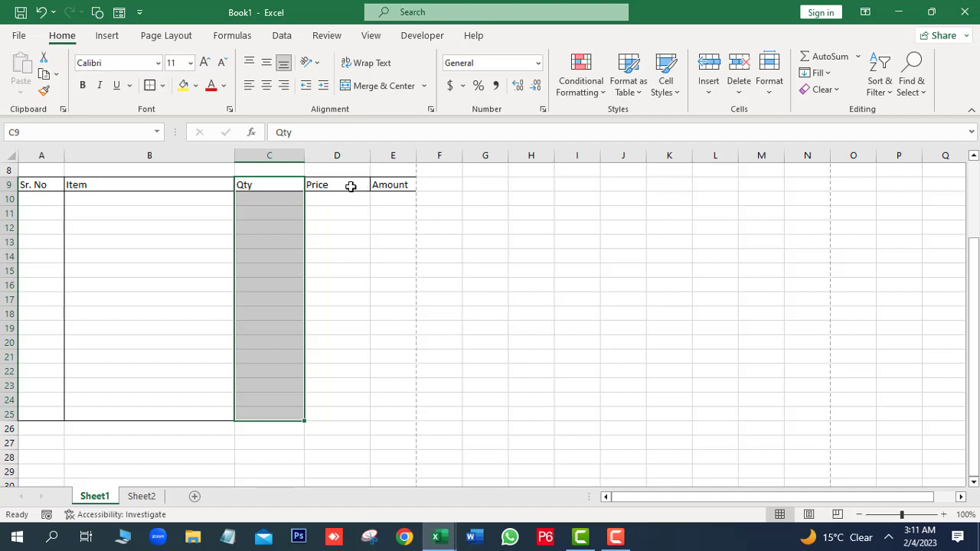
pyautogui.moveTo(349, 186); pyautogui.dragTo(343, 409)
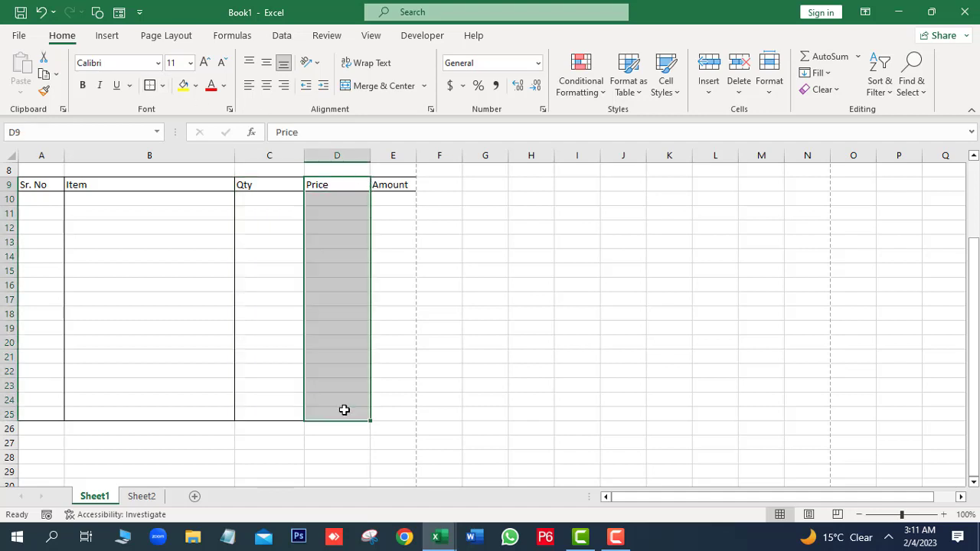
pyautogui.click(151, 86)
pyautogui.moveTo(392, 185); pyautogui.dragTo(392, 414)
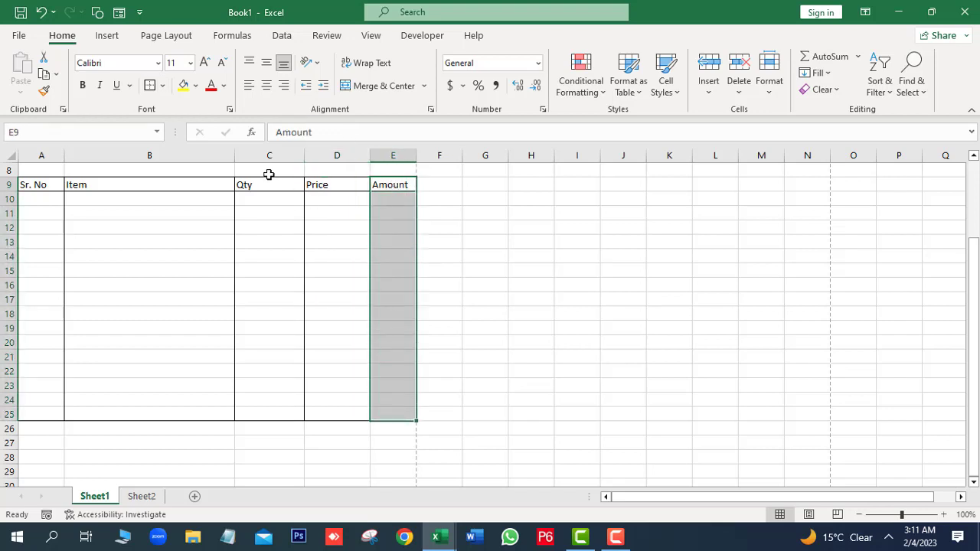
pyautogui.click(150, 86)
pyautogui.moveTo(259, 426); pyautogui.dragTo(316, 427)
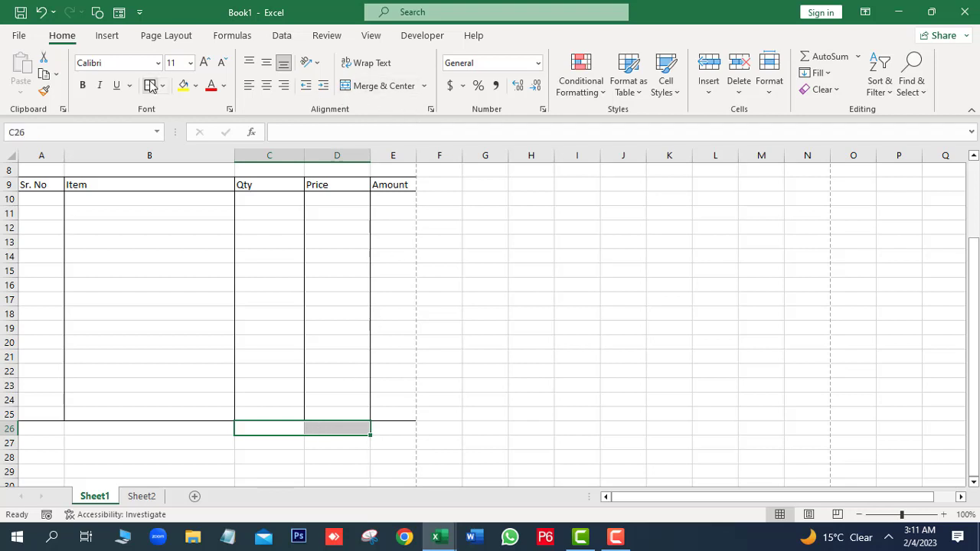
# - Apply All Borders to the summary Amount cells E26:E28
pyautogui.moveTo(260, 440); pyautogui.dragTo(350, 437)
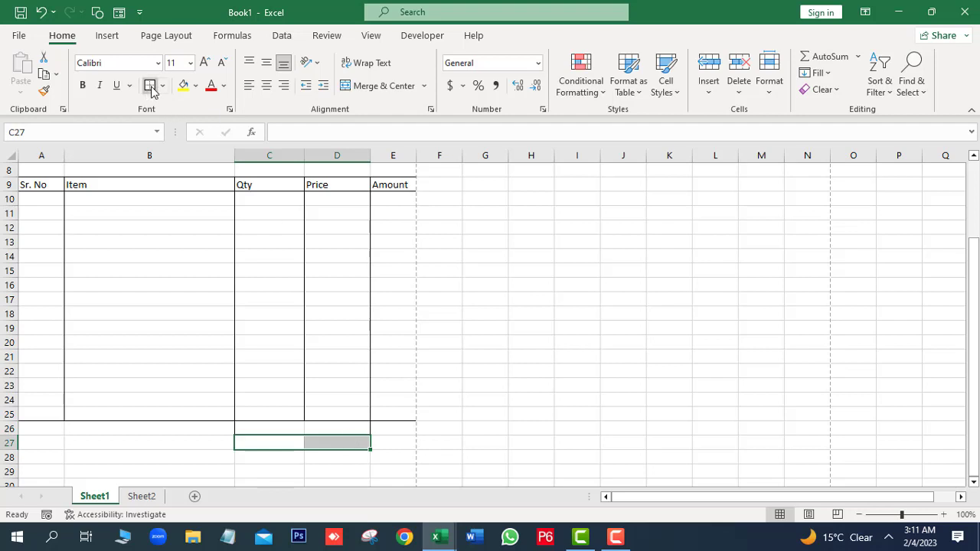
pyautogui.moveTo(255, 457); pyautogui.dragTo(347, 454)
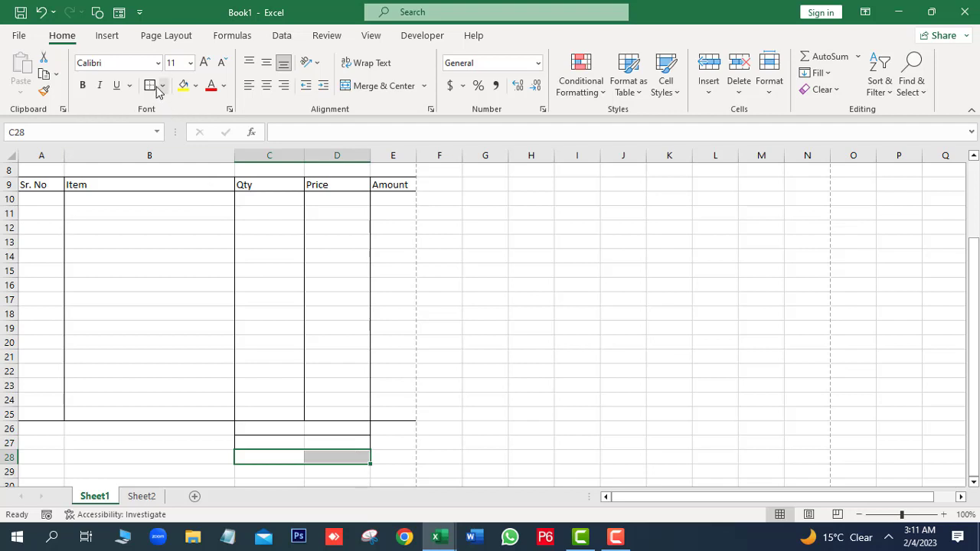
pyautogui.click(389, 432)
pyautogui.moveTo(388, 433); pyautogui.dragTo(387, 453)
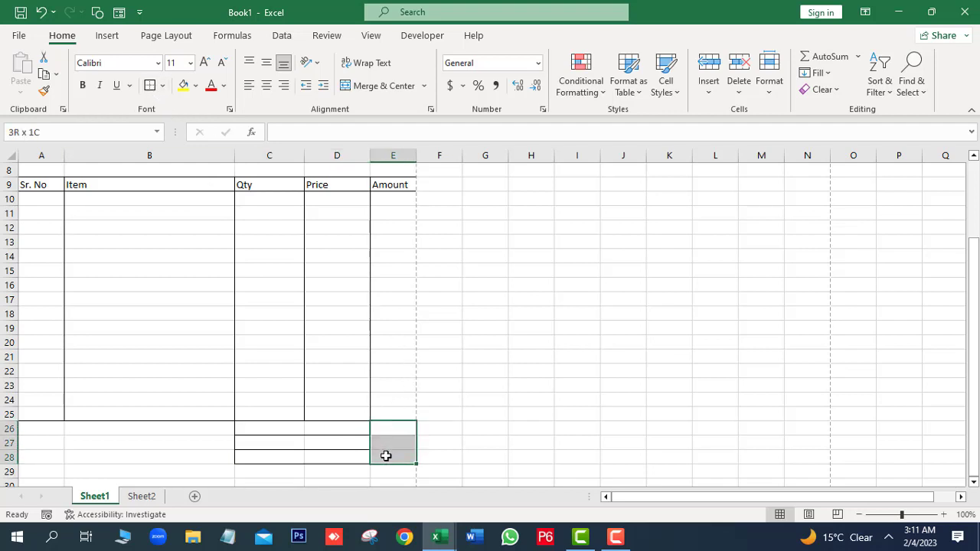
pyautogui.click(163, 85)
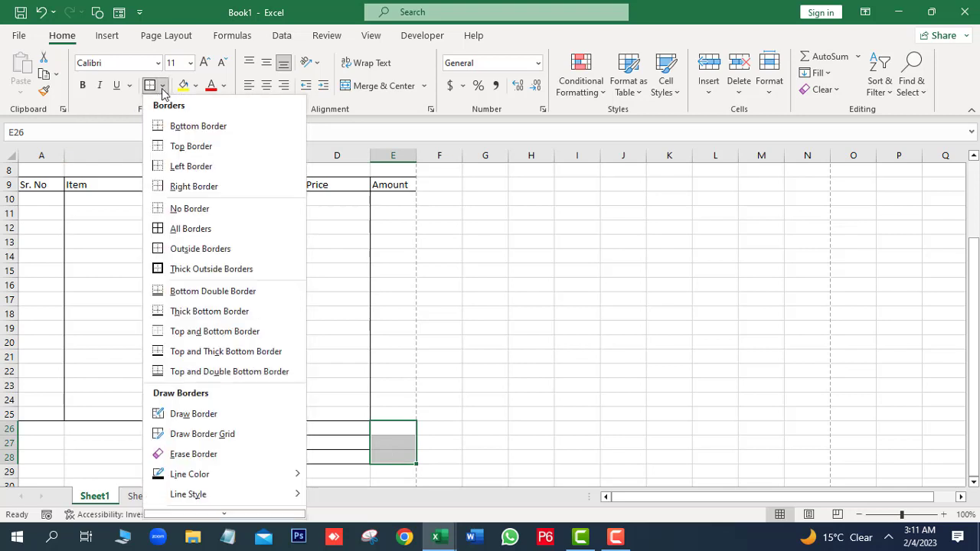
pyautogui.click(191, 228)
# - Merge and center C26:D26, C27:D27 and C28:D28
pyautogui.moveTo(265, 430); pyautogui.dragTo(317, 428)
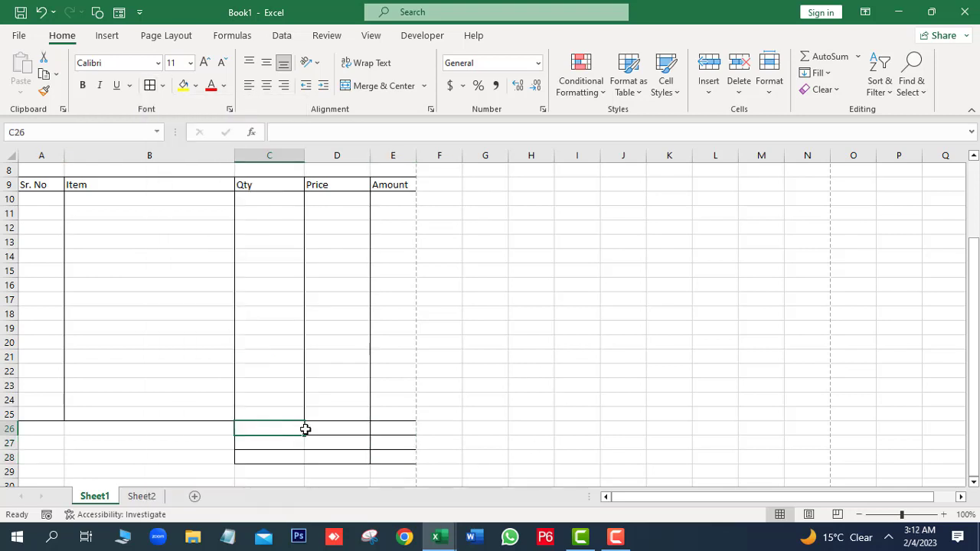
pyautogui.click(391, 86)
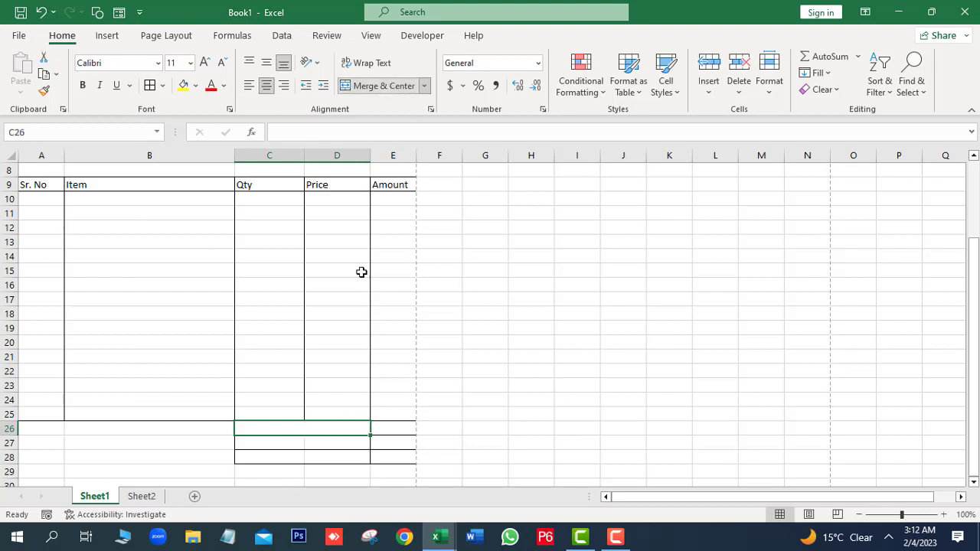
pyautogui.click(259, 440)
pyautogui.moveTo(259, 441); pyautogui.dragTo(314, 440)
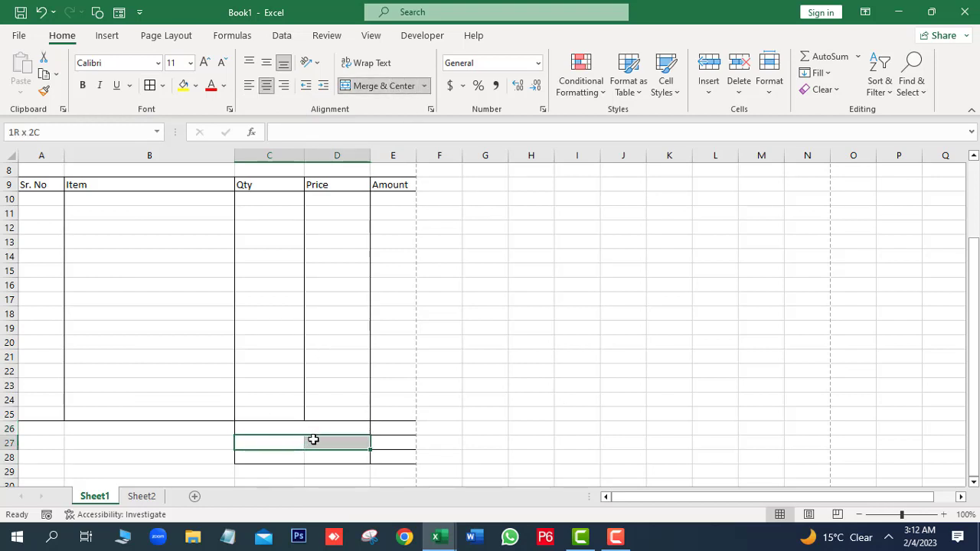
pyautogui.click(375, 86)
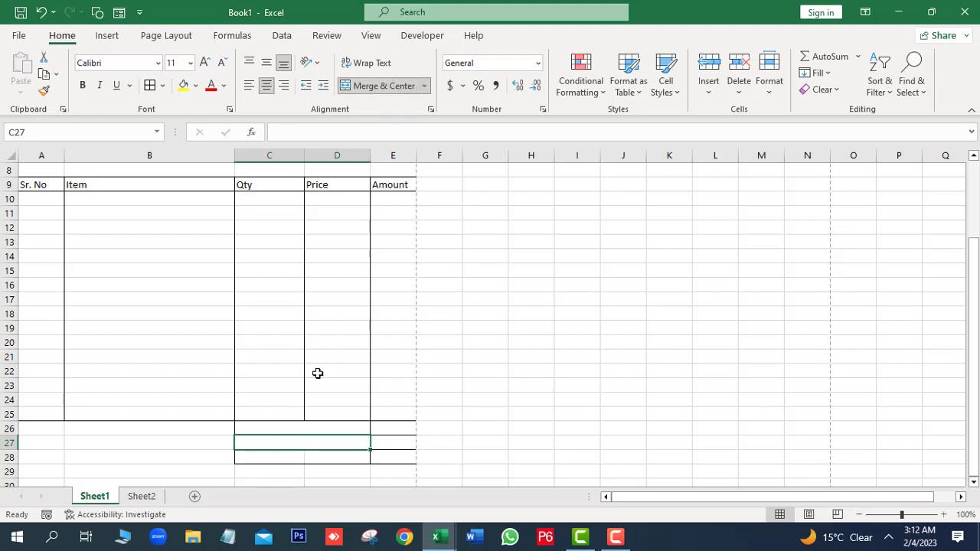
pyautogui.click(264, 457)
pyautogui.moveTo(264, 457); pyautogui.dragTo(345, 455)
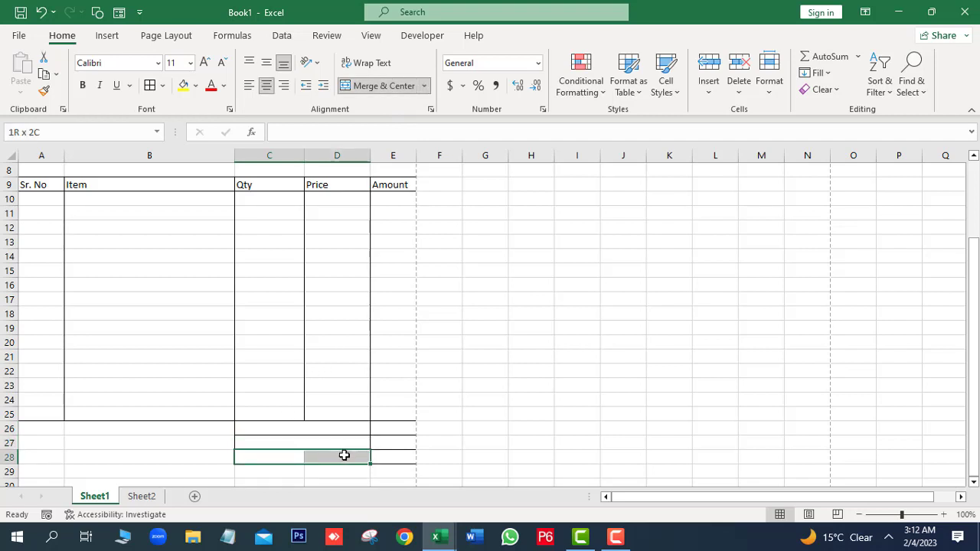
pyautogui.click(383, 87)
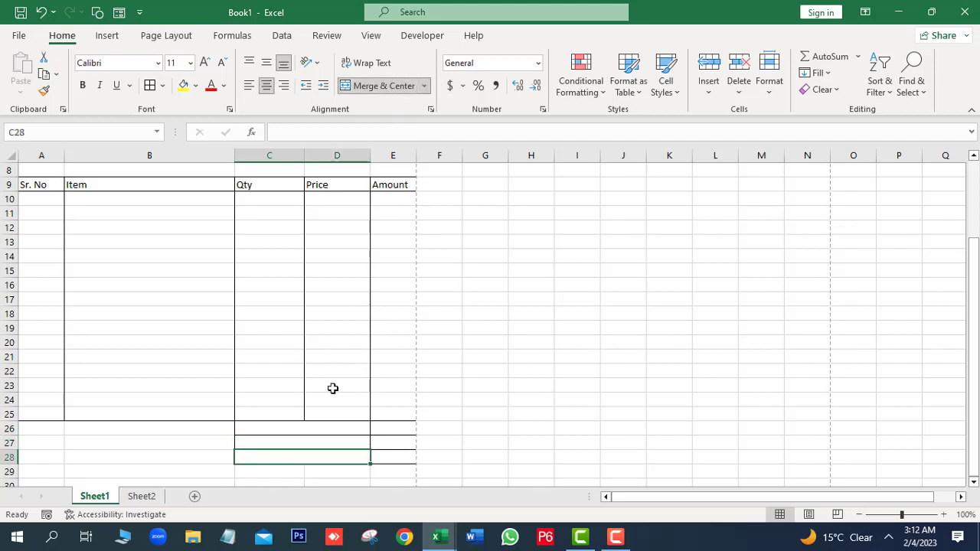
# - Type Total in C26, GST 17% in C27 and Grand Total in C28
pyautogui.click(289, 429)
pyautogui.write('T')
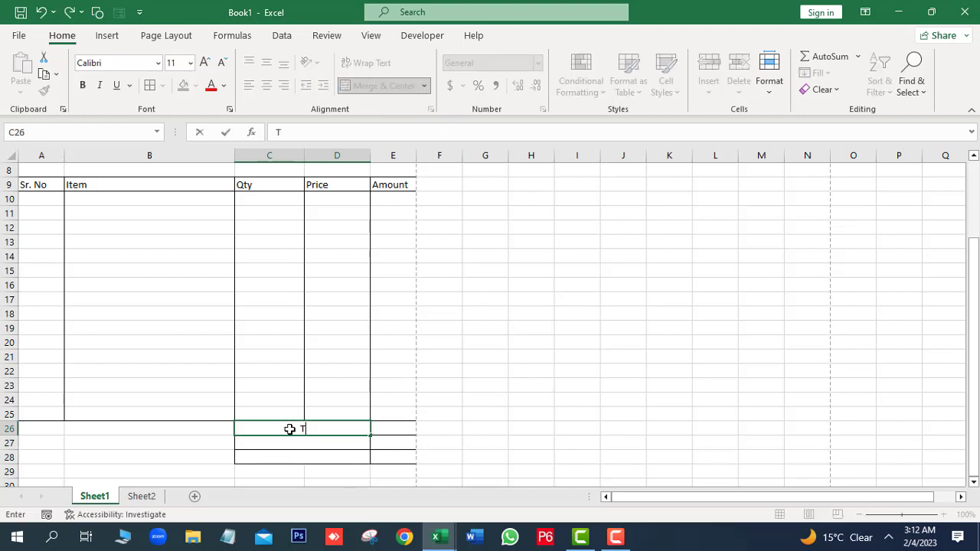
pyautogui.write('otal')
pyautogui.click(292, 442)
pyautogui.write('GST')
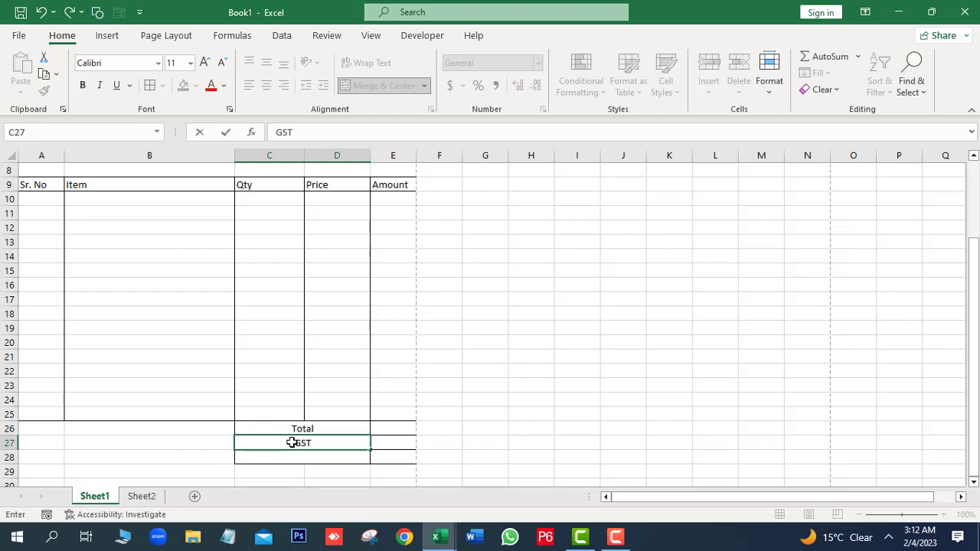
pyautogui.write('17')
pyautogui.write('%')
pyautogui.press('Return')
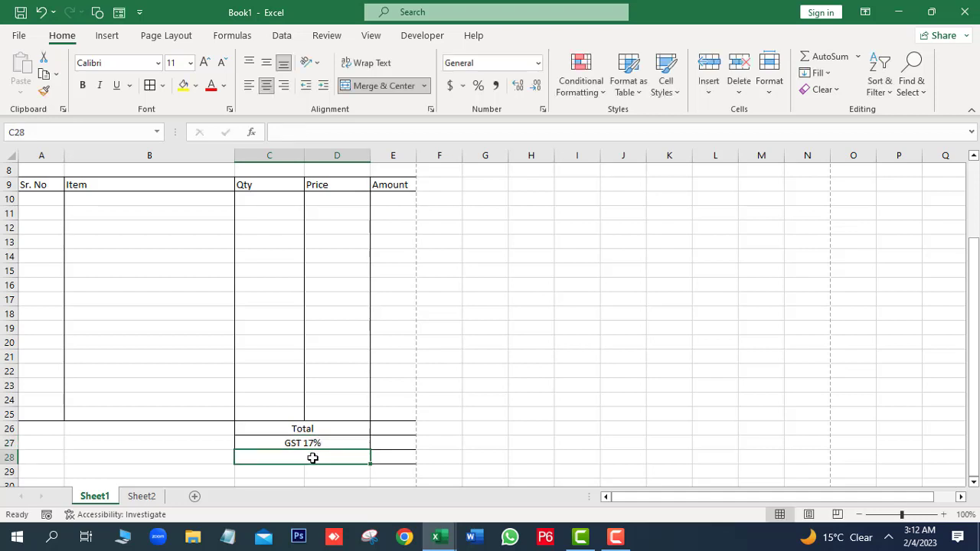
pyautogui.write('G')
pyautogui.press('BackSpace')
pyautogui.press('BackSpace')
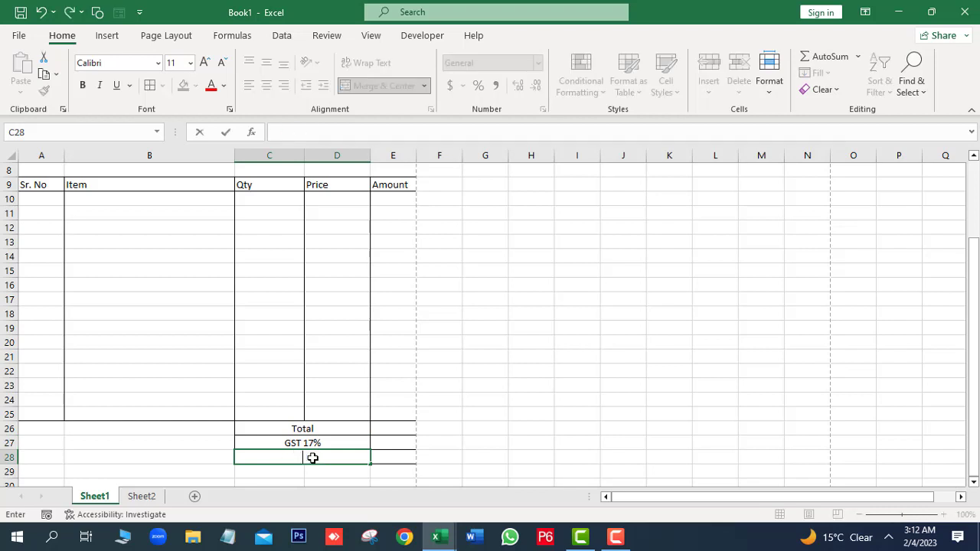
pyautogui.write('Grand Tot')
pyautogui.write('al')
# - Make the Sr. No to Amount heading row bold with an orange fill
pyautogui.click(647, 337)
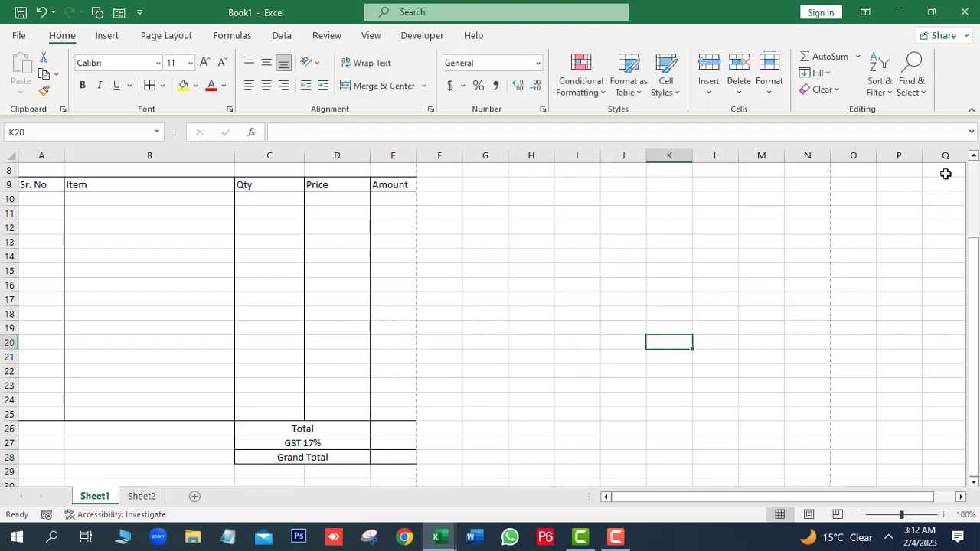
pyautogui.scroll(3, 975, 175)
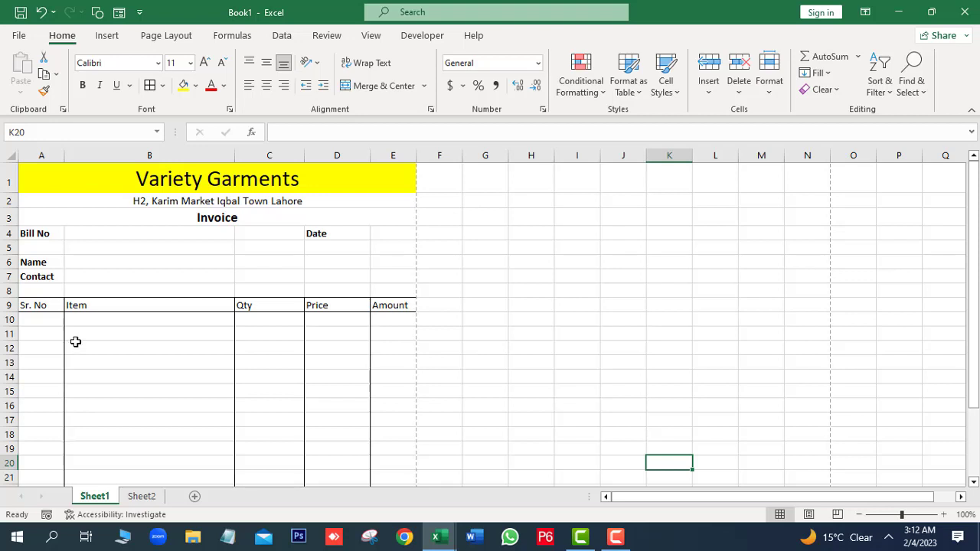
pyautogui.click(38, 305)
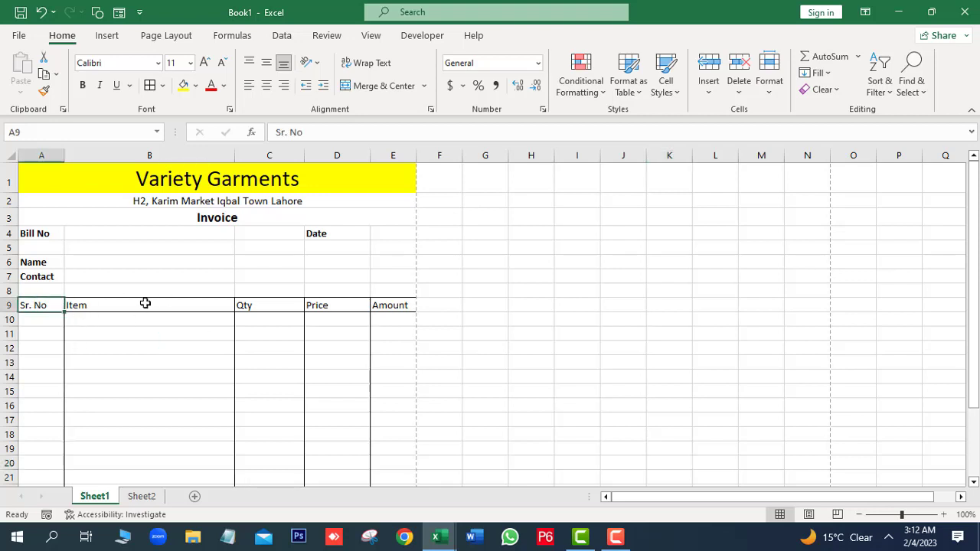
pyautogui.moveTo(145, 304); pyautogui.dragTo(394, 304)
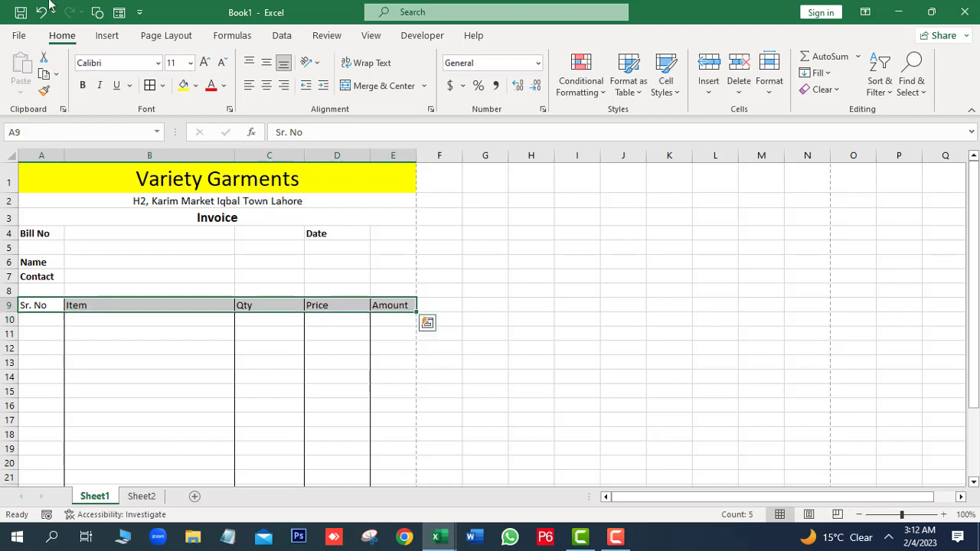
pyautogui.click(82, 87)
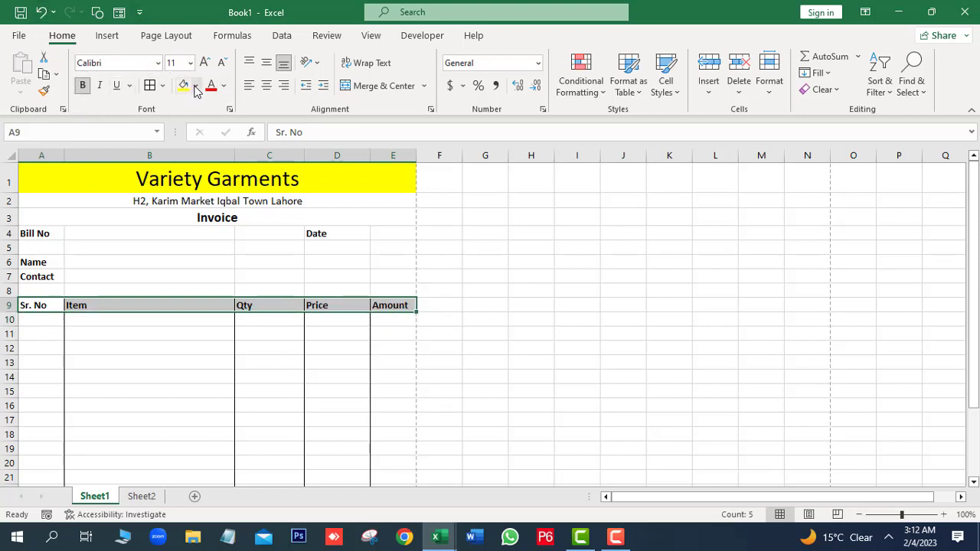
pyautogui.click(196, 87)
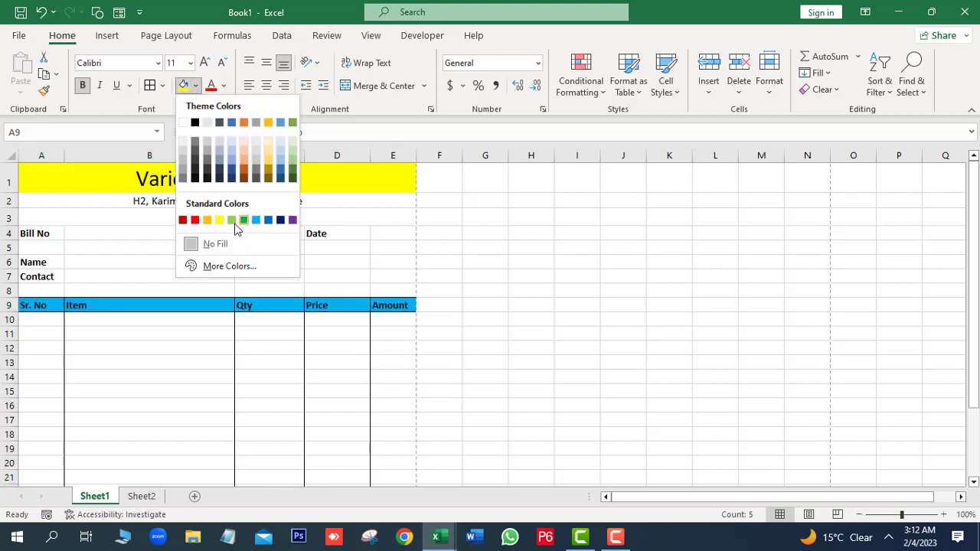
pyautogui.click(208, 222)
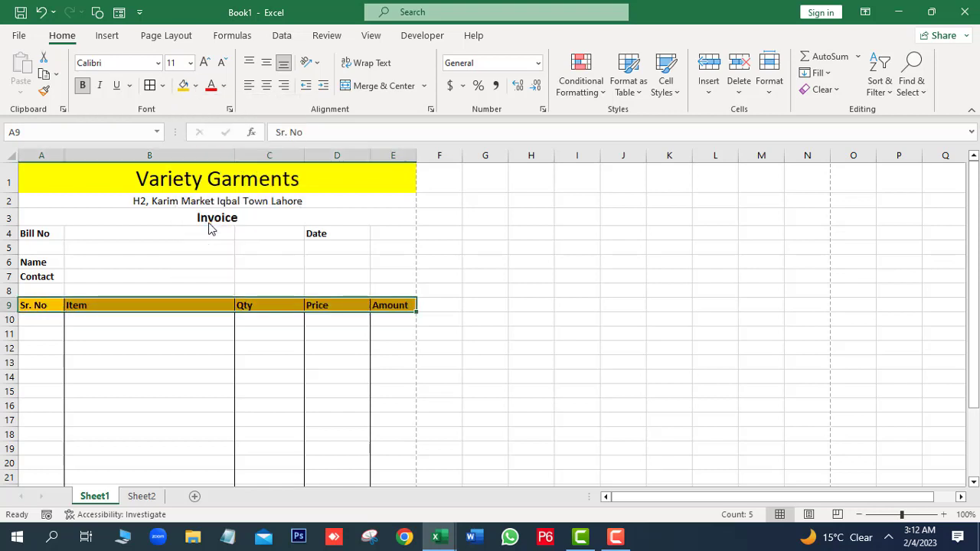
pyautogui.click(350, 280)
# - Give the merged Invoice title row a light grey fill
pyautogui.click(232, 222)
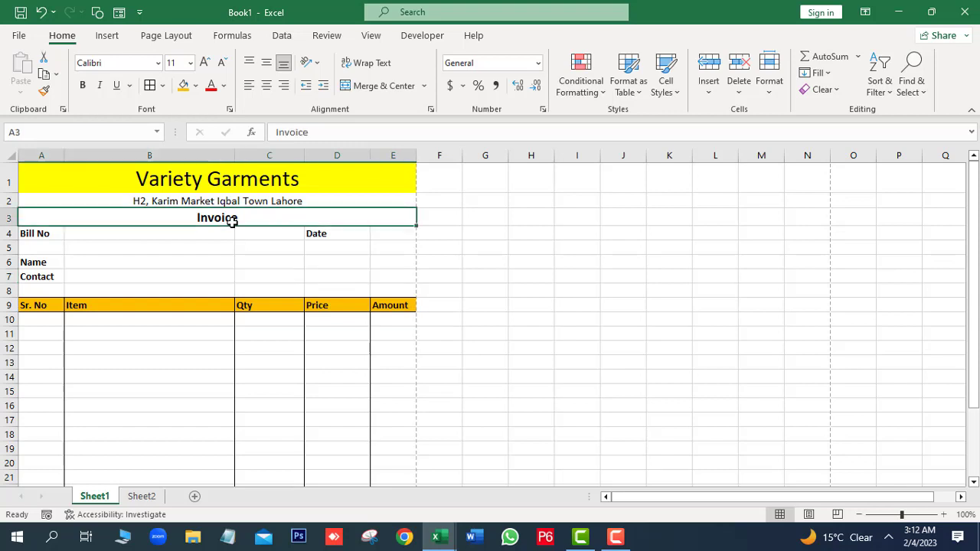
pyautogui.click(197, 87)
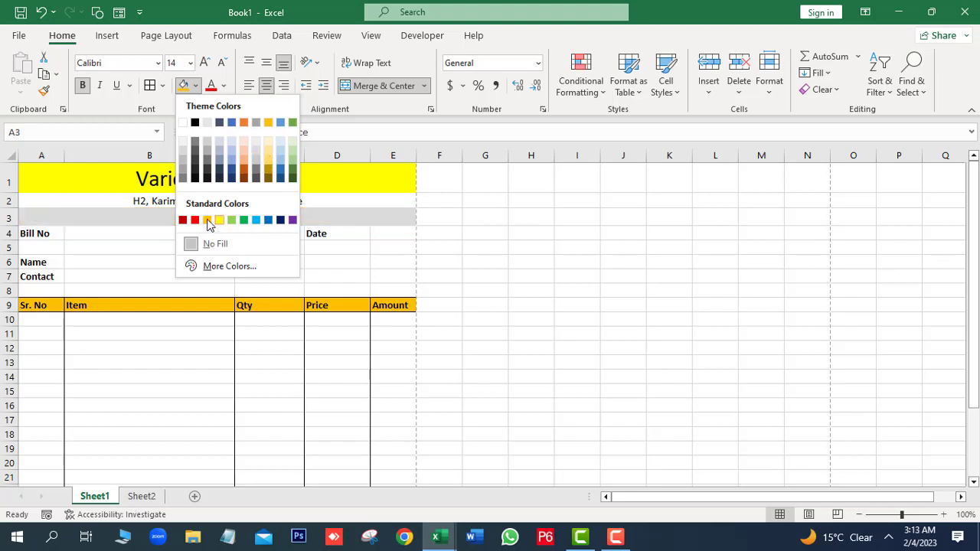
pyautogui.click(182, 151)
pyautogui.click(404, 259)
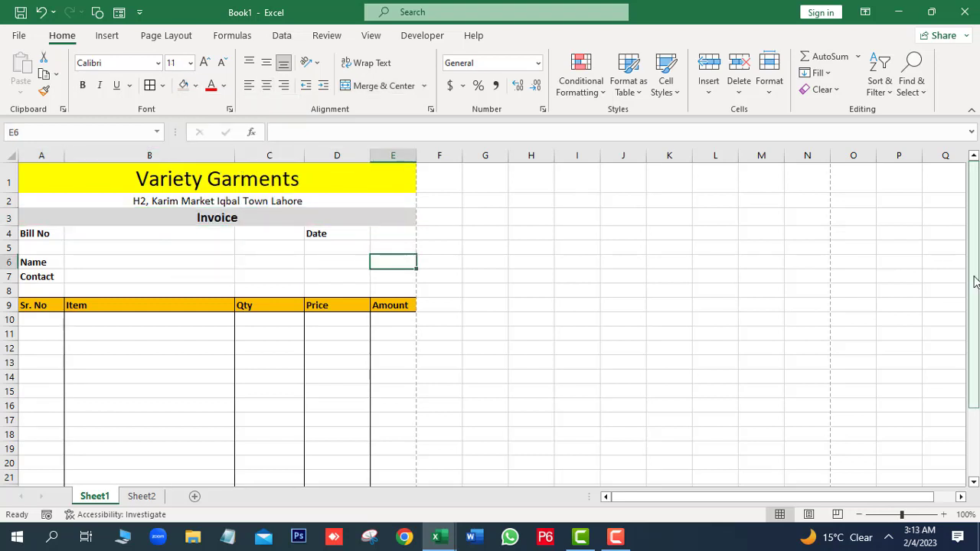
# - Select Item cell B10 and scroll to the Total, GST 17% and Grand Total rows
pyautogui.click(141, 321)
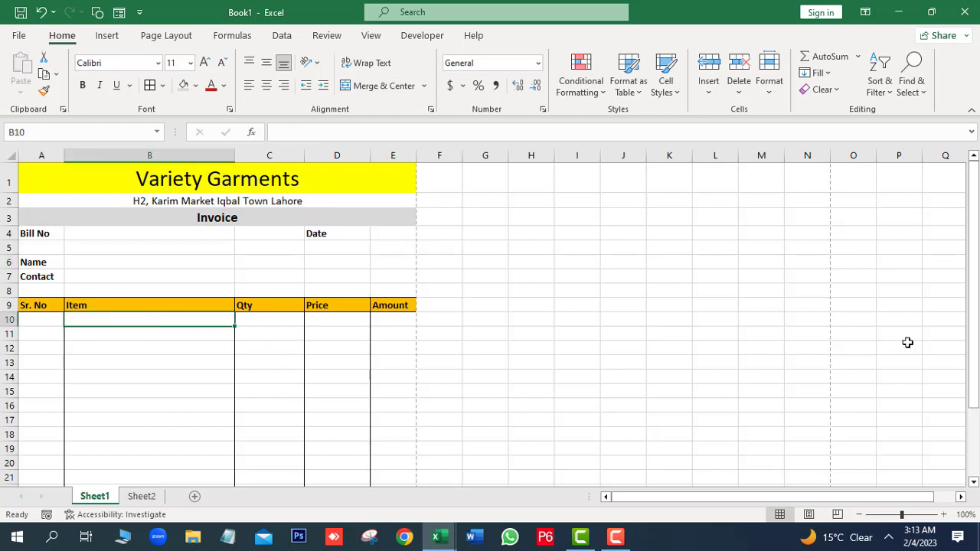
pyautogui.scroll(-2, 973, 321)
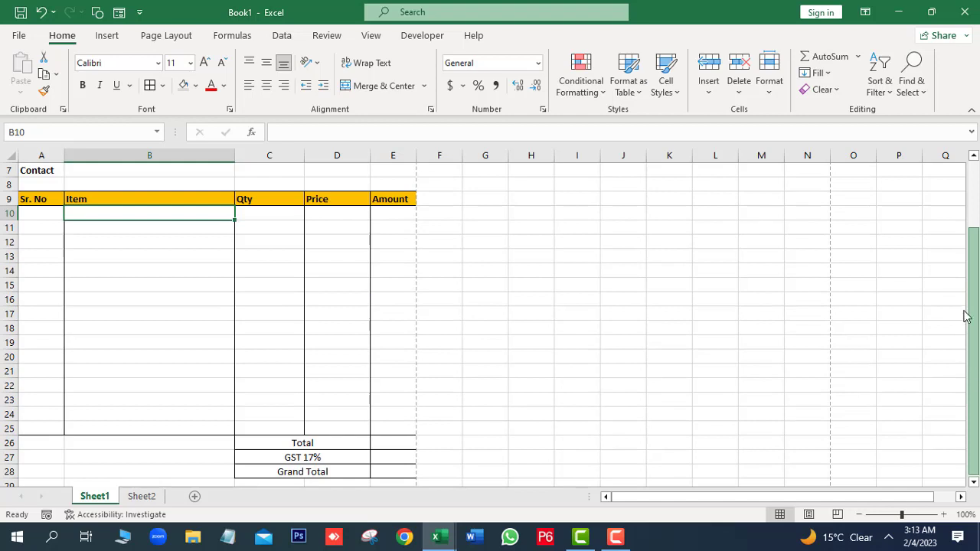
pyautogui.scroll(2, 965, 316)
# - Add List data validation to B10 sourced from Sheet2's garment names in A1:A8
pyautogui.click(143, 499)
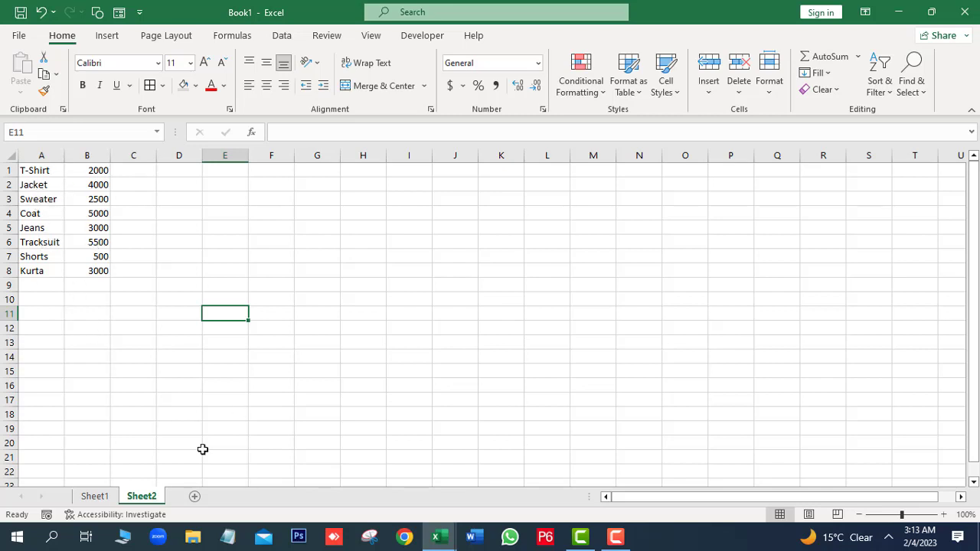
pyautogui.click(95, 495)
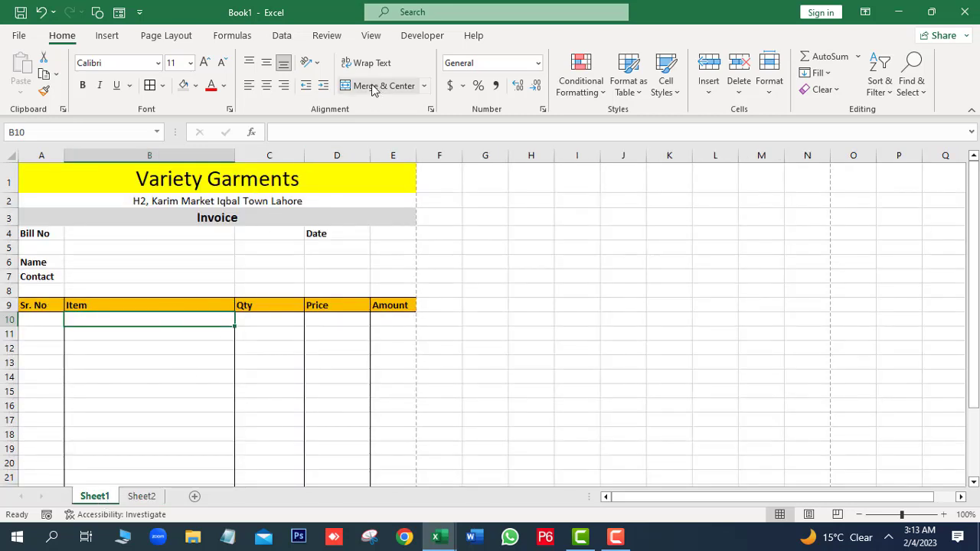
pyautogui.click(281, 38)
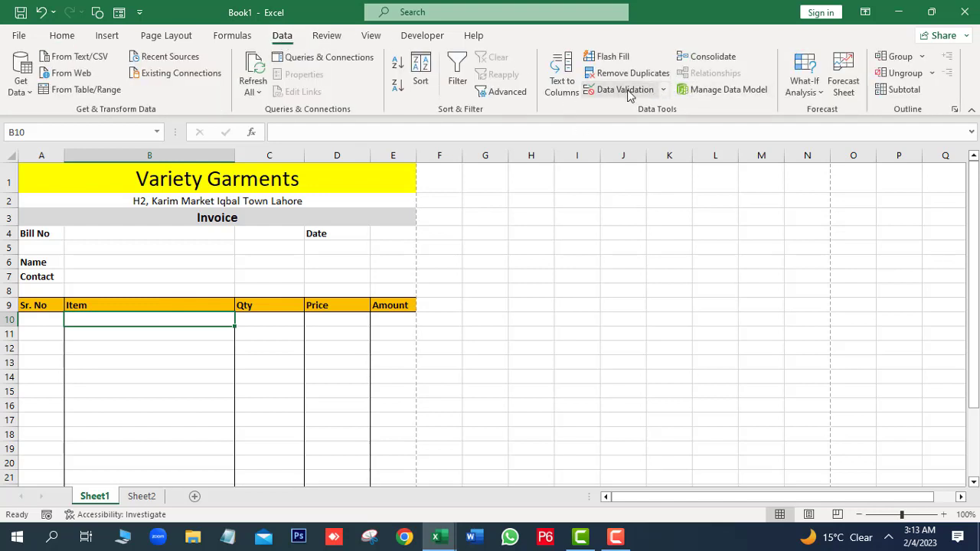
pyautogui.click(626, 90)
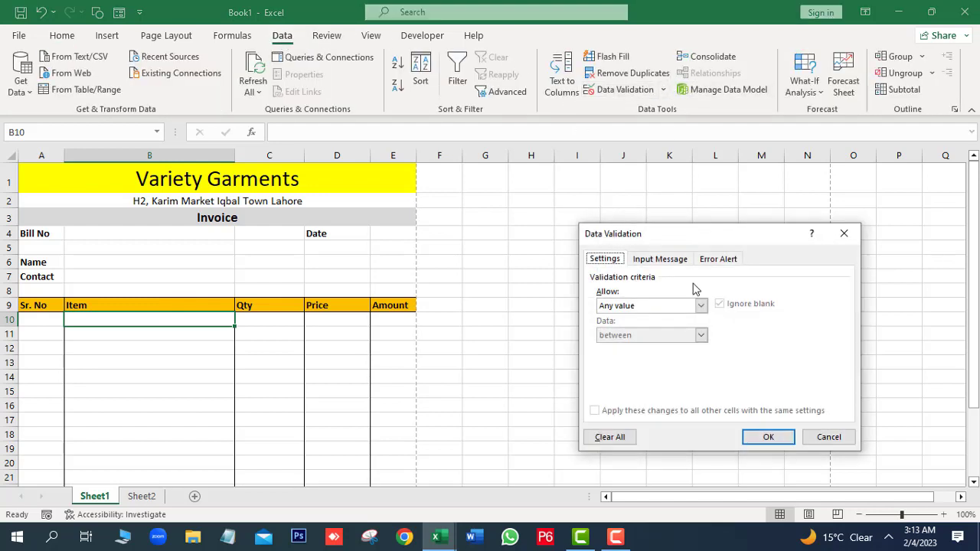
pyautogui.click(653, 307)
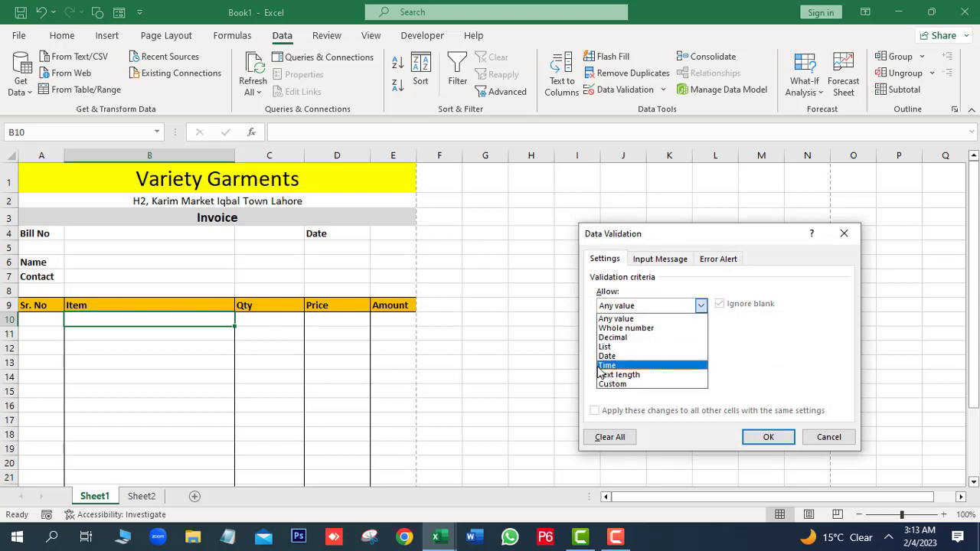
pyautogui.click(625, 347)
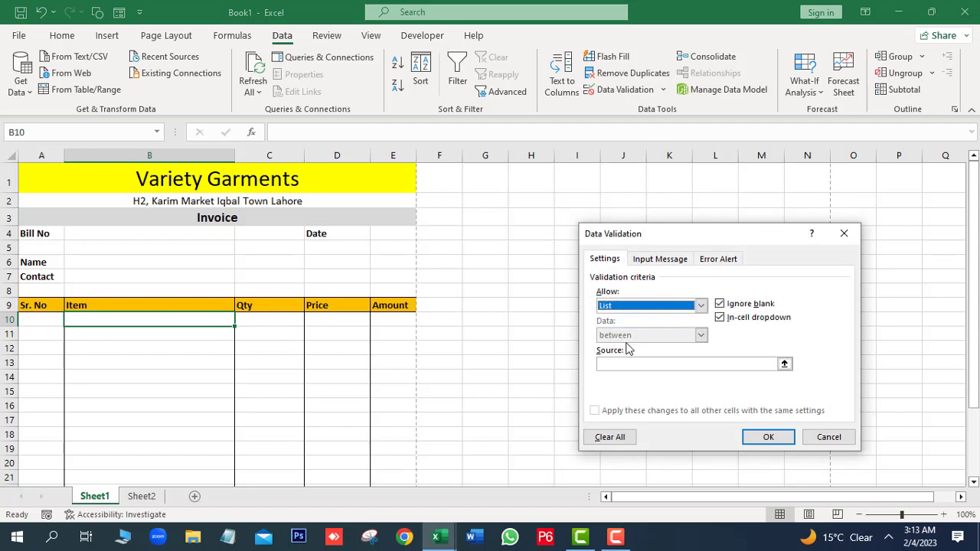
pyautogui.click(661, 368)
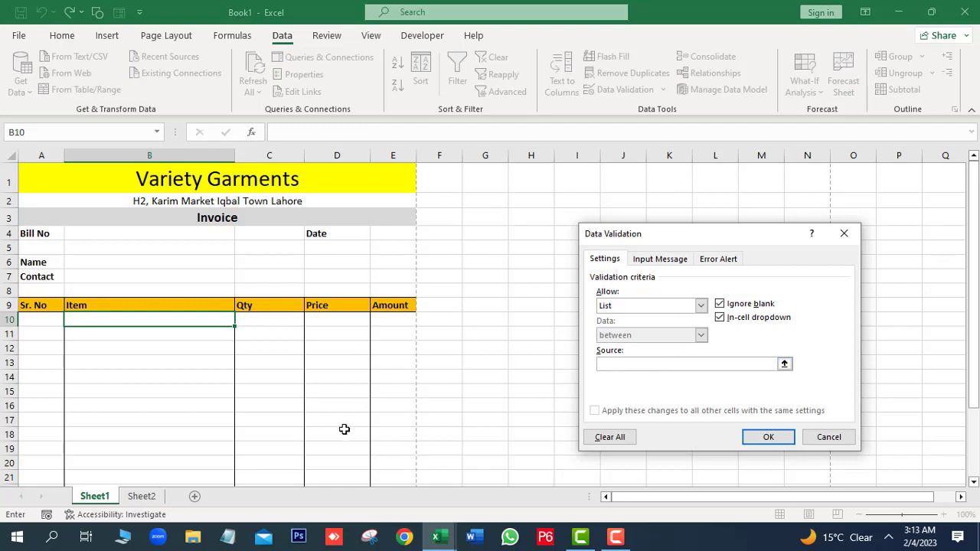
pyautogui.click(153, 498)
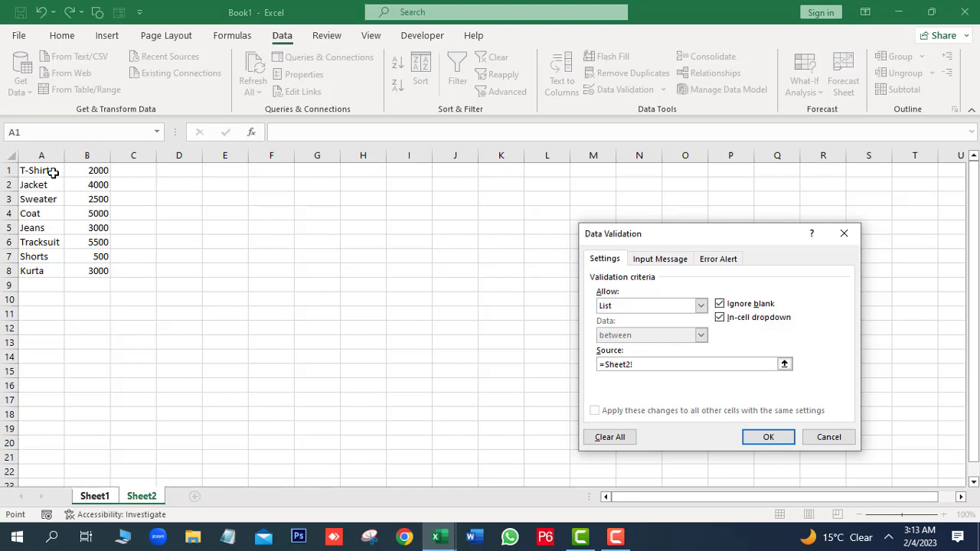
pyautogui.moveTo(53, 173); pyautogui.dragTo(52, 268)
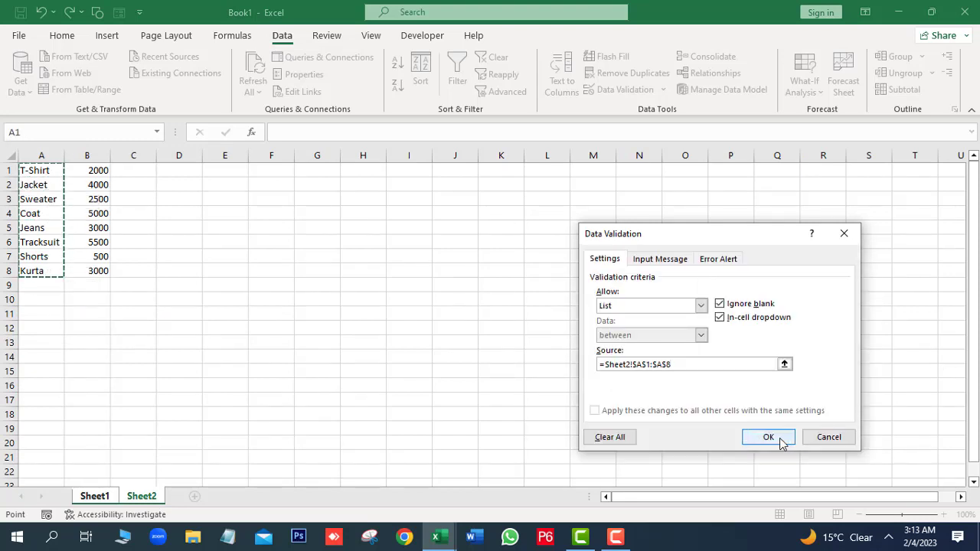
pyautogui.click(767, 437)
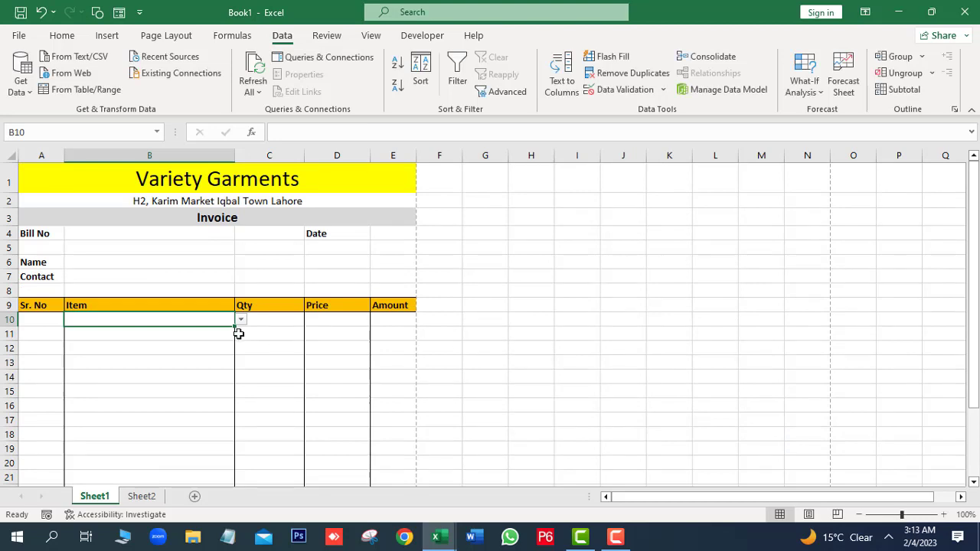
# - Test B10's dropdown by choosing Jacket, then clear the cell
pyautogui.click(214, 336)
pyautogui.click(226, 320)
pyautogui.click(242, 321)
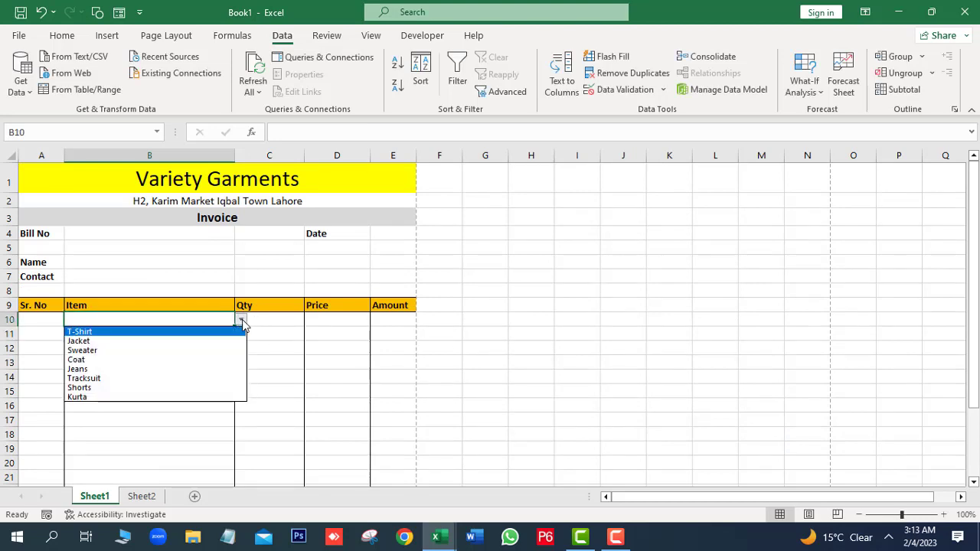
pyautogui.click(95, 343)
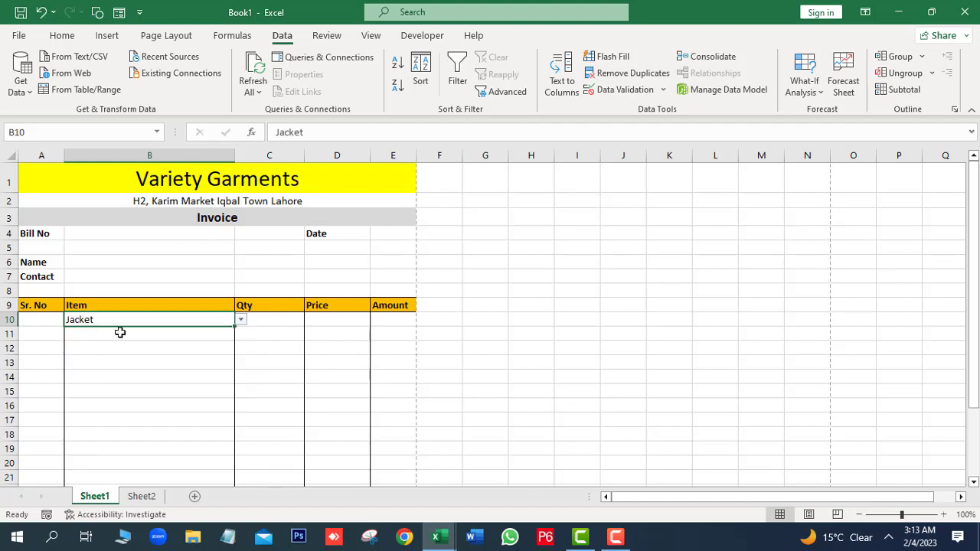
pyautogui.click(242, 320)
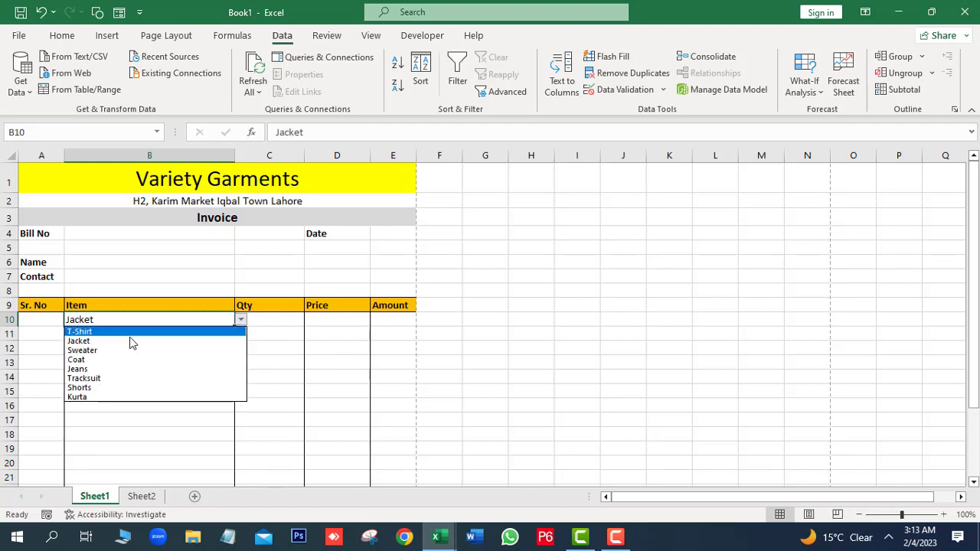
pyautogui.click(296, 320)
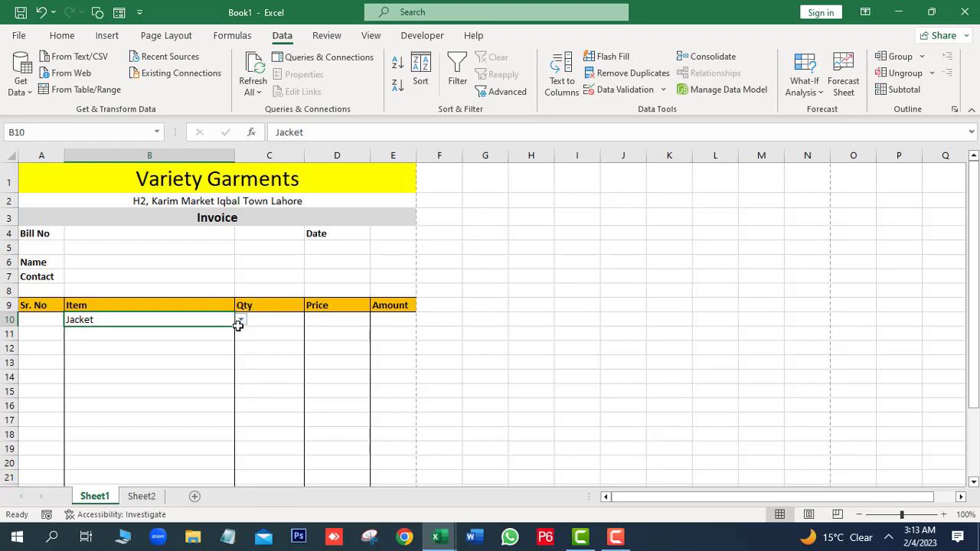
pyautogui.press('Delete')
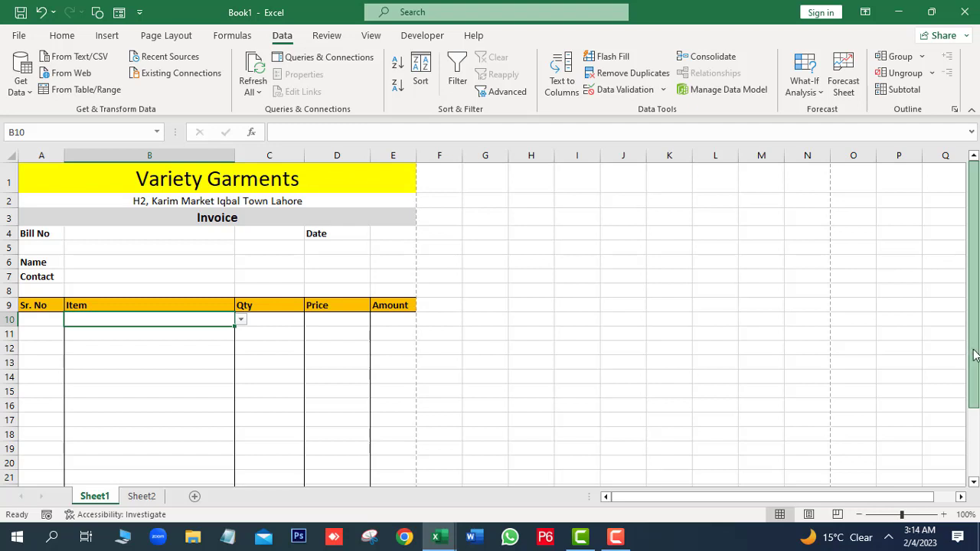
# - Copy B10's item dropdown down through B25
pyautogui.moveTo(974, 355); pyautogui.dragTo(972, 394)
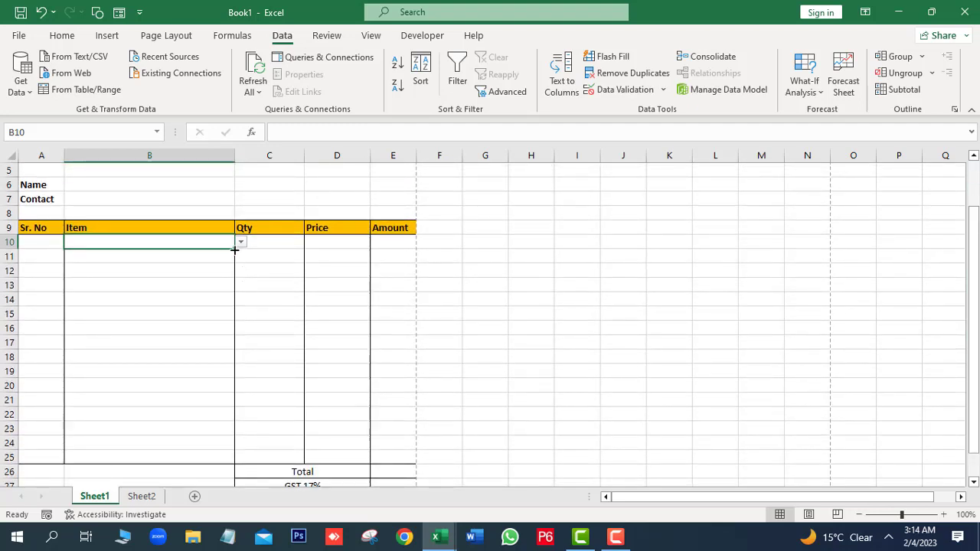
pyautogui.moveTo(234, 249); pyautogui.dragTo(231, 460)
pyautogui.click(458, 369)
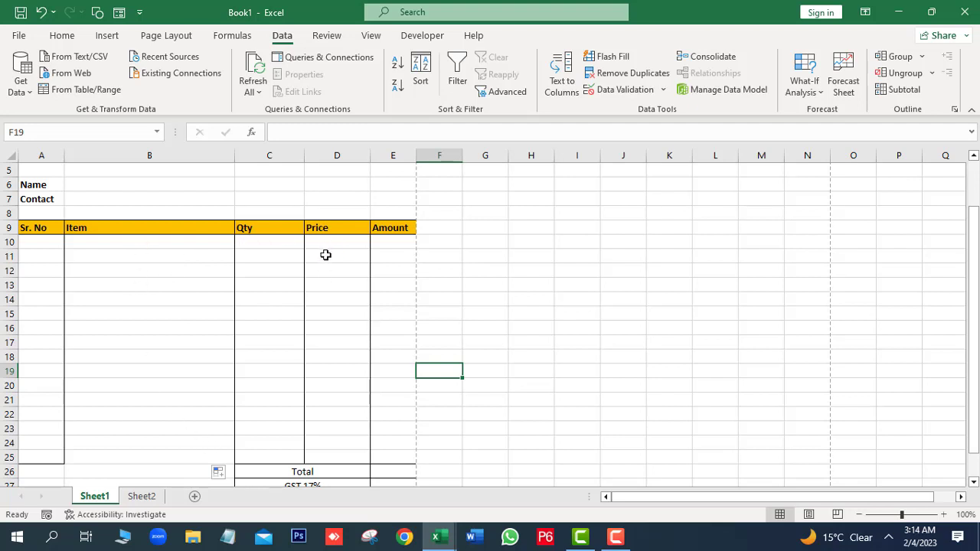
pyautogui.click(176, 242)
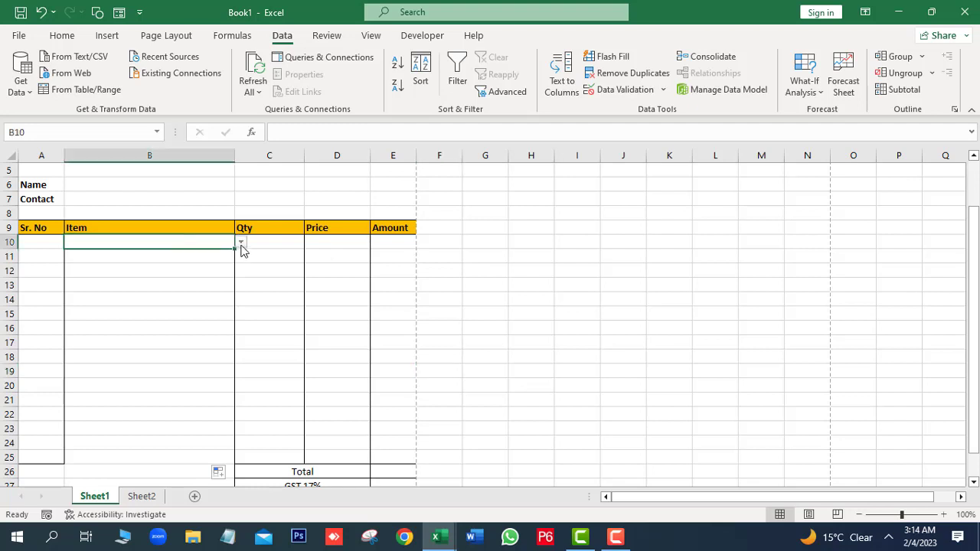
pyautogui.click(314, 243)
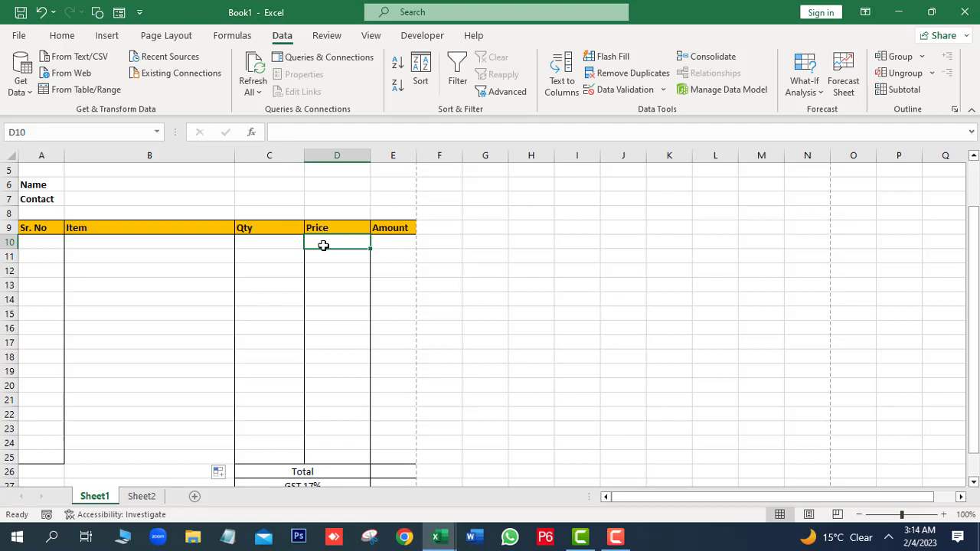
# - Start a VLOOKUP in D10 with lookup value B10 and table Sheet2!A1:B8
pyautogui.write('=v')
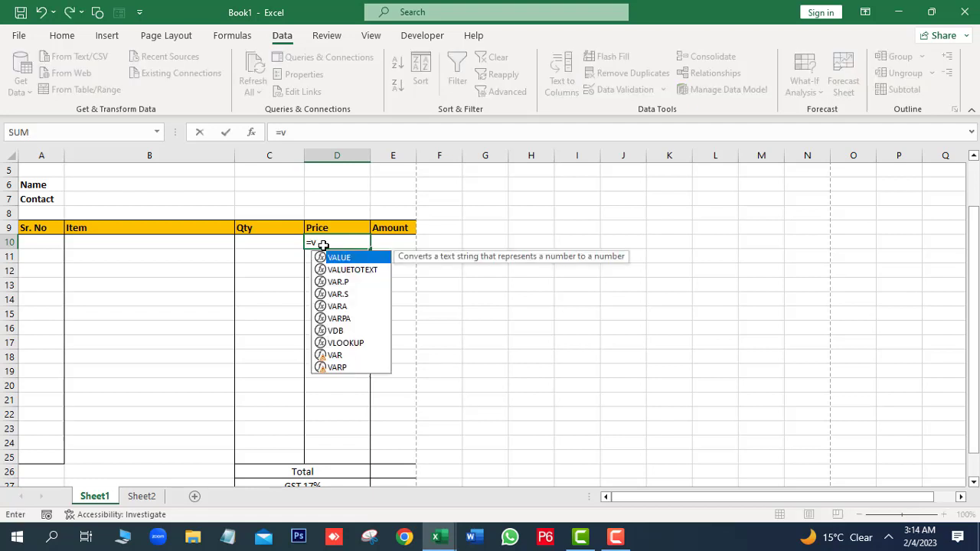
pyautogui.write('lookup')
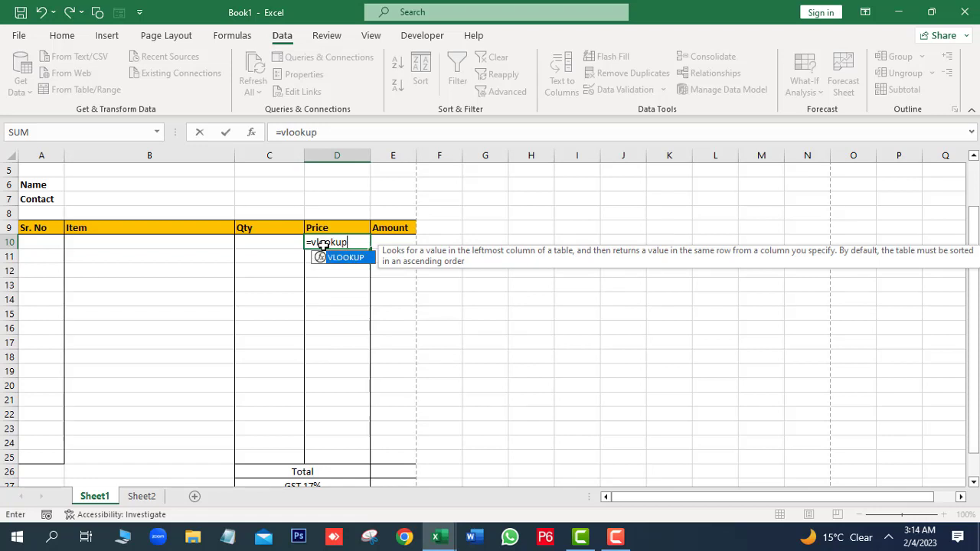
pyautogui.hotkey('ctrl', 'a')
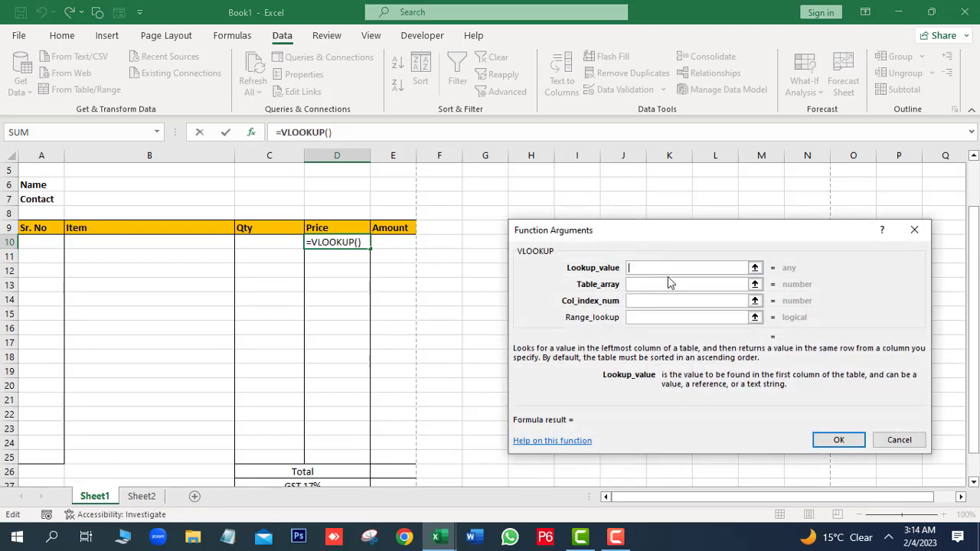
pyautogui.click(198, 242)
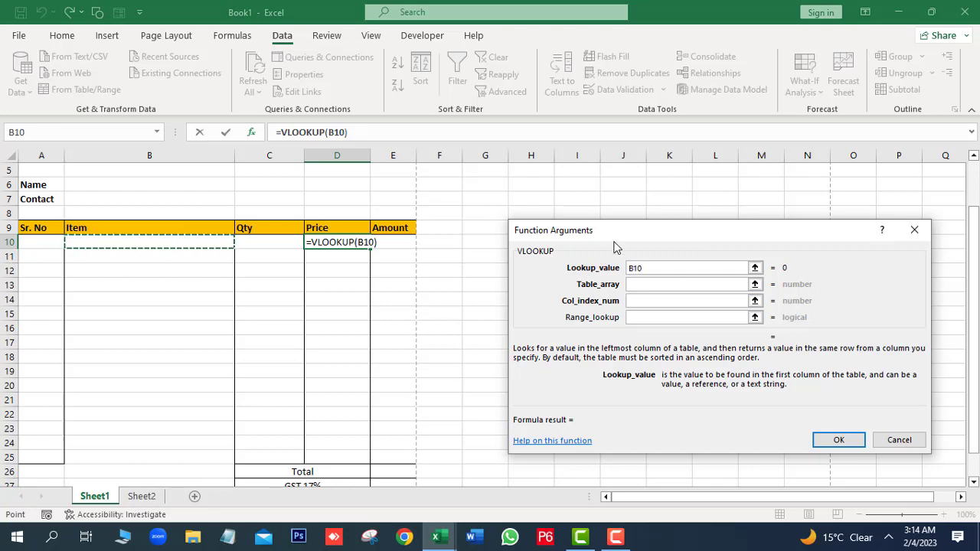
pyautogui.click(664, 284)
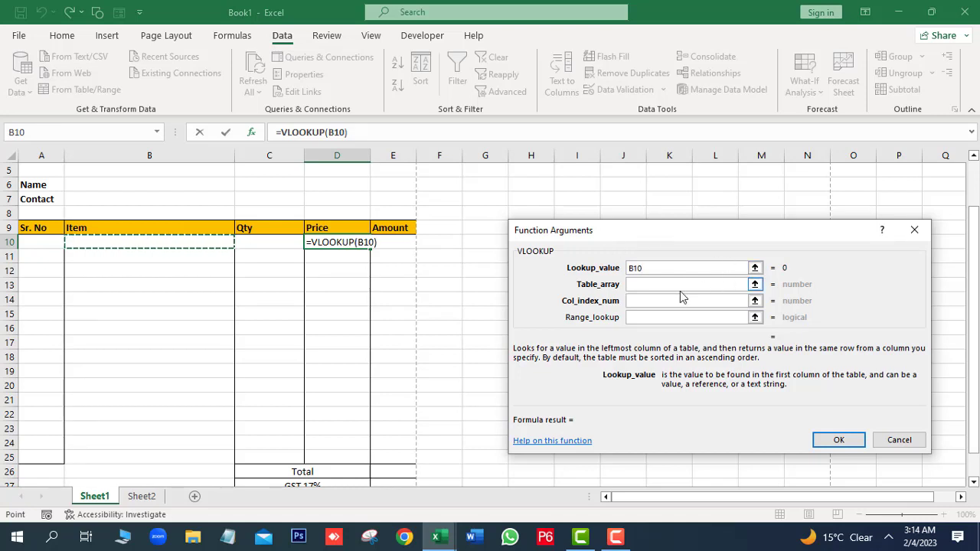
pyautogui.click(641, 284)
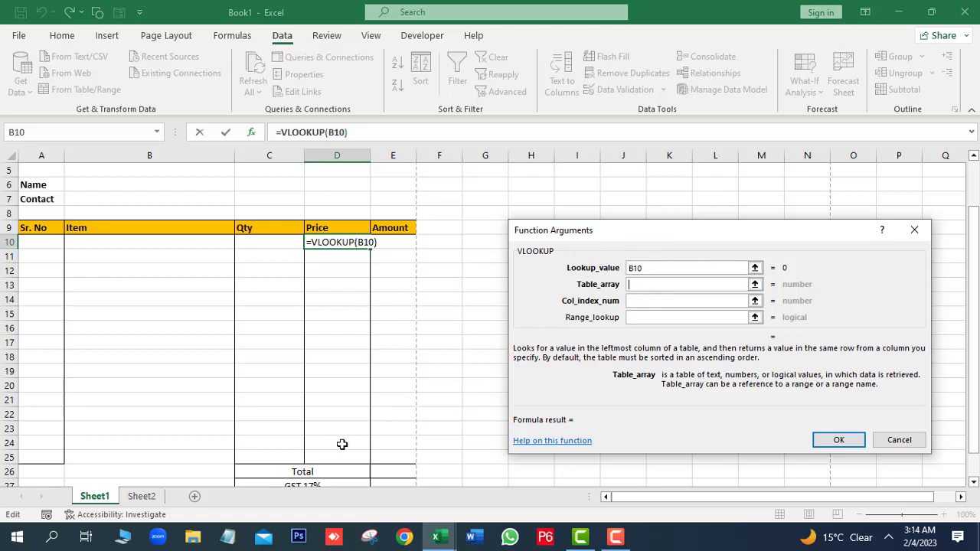
pyautogui.click(157, 497)
pyautogui.click(140, 496)
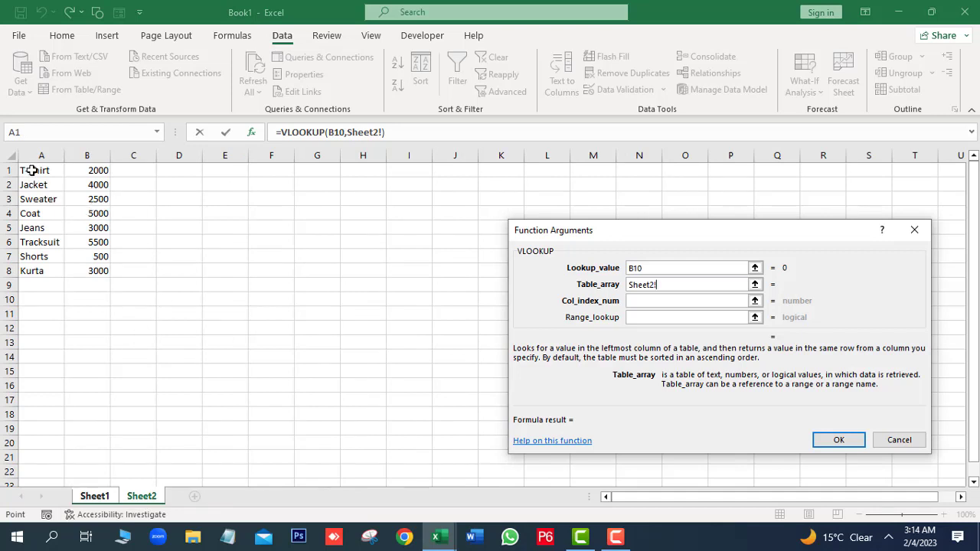
pyautogui.moveTo(33, 170); pyautogui.dragTo(96, 271)
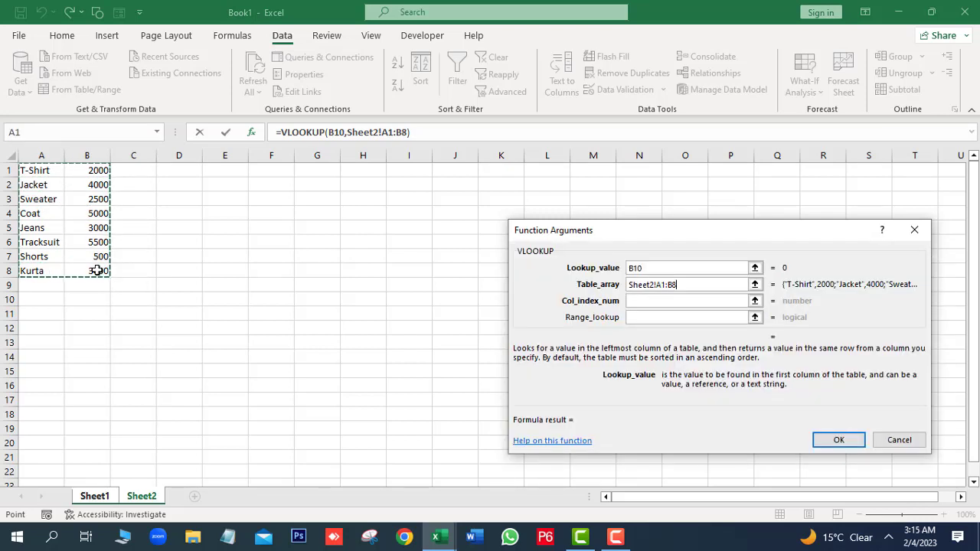
# - Set column index 2 and range lookup 0 to finish the exact-match price formula
pyautogui.click(656, 300)
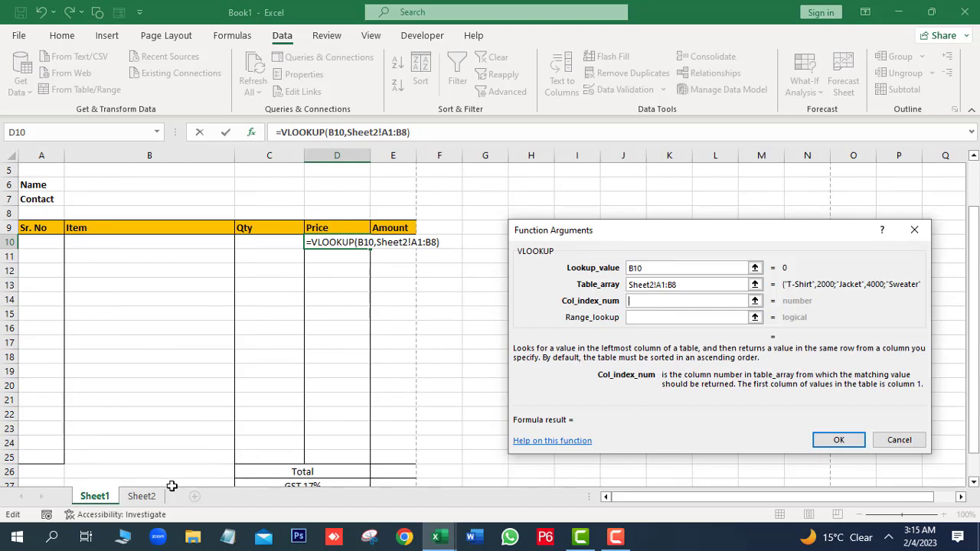
pyautogui.click(142, 496)
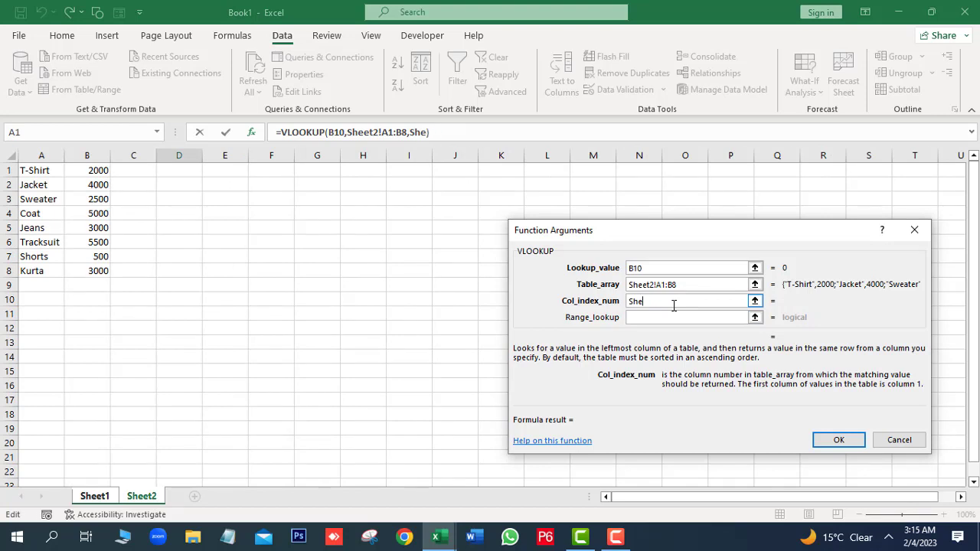
pyautogui.press('BackSpace')
pyautogui.press('BackSpace')
pyautogui.press('BackSpace')
pyautogui.write('2')
pyautogui.click(678, 317)
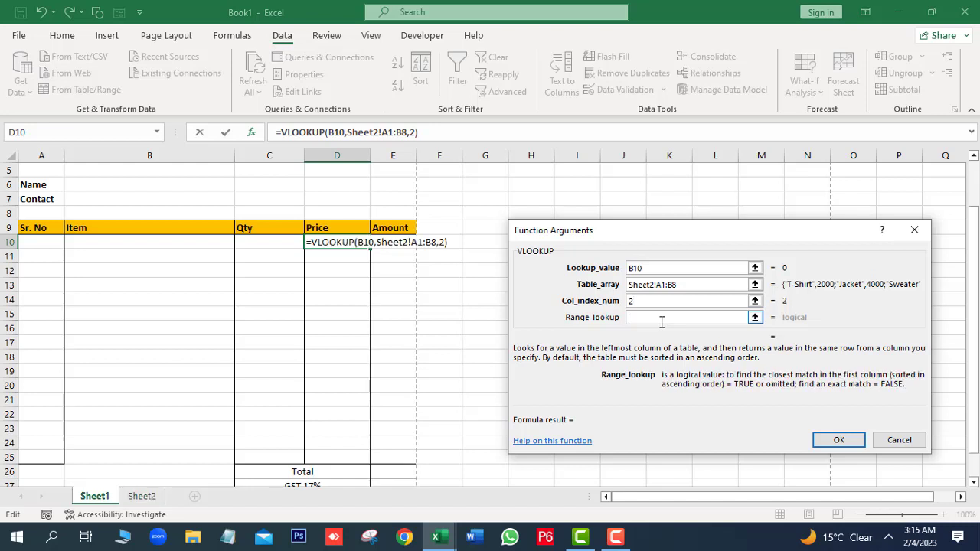
pyautogui.write('0')
pyautogui.click(840, 440)
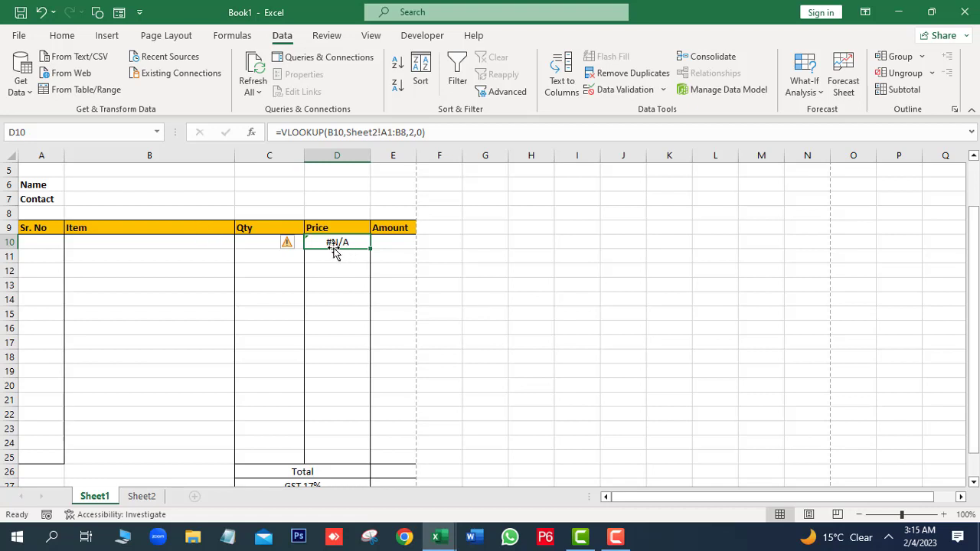
# - Choose Jacket in B10 from its dropdown so D10 shows its price
pyautogui.click(230, 243)
pyautogui.click(239, 243)
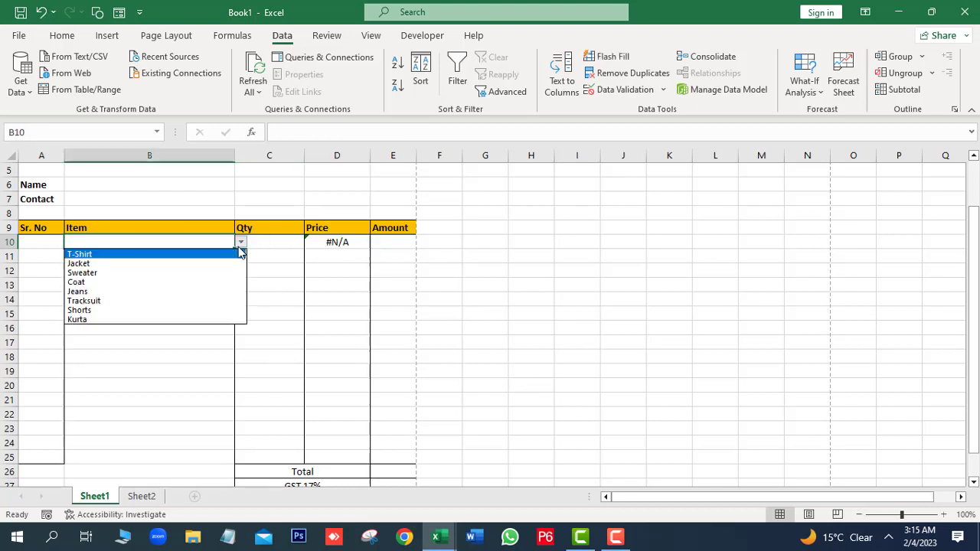
pyautogui.click(152, 265)
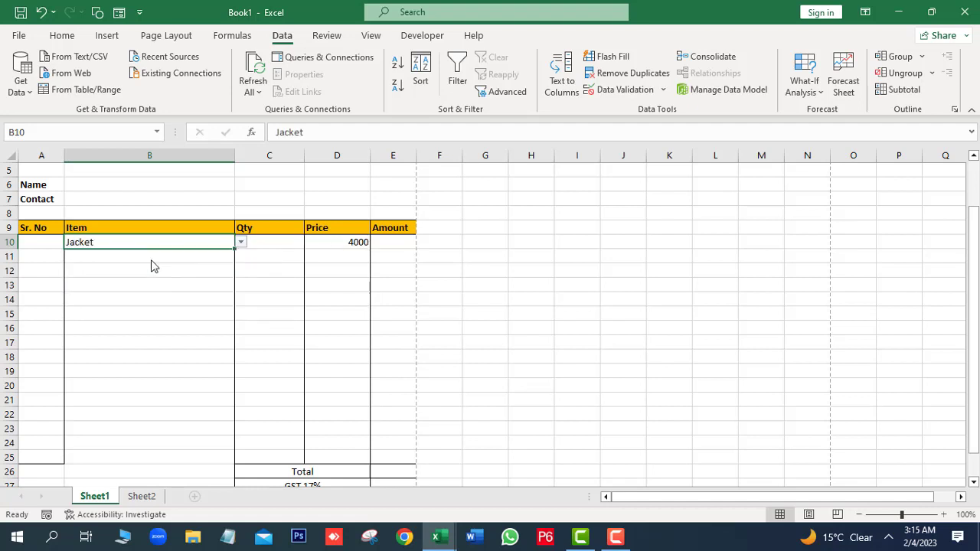
pyautogui.click(240, 243)
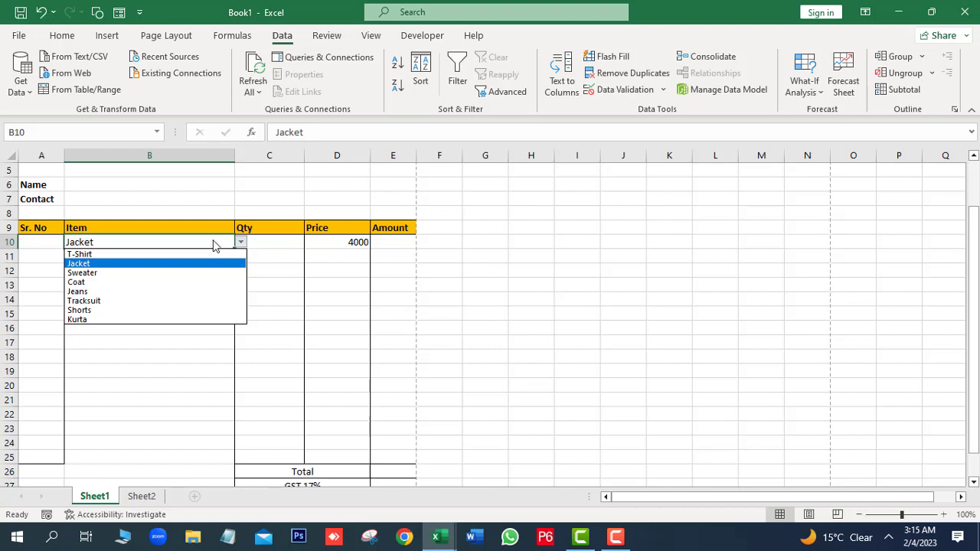
pyautogui.click(212, 243)
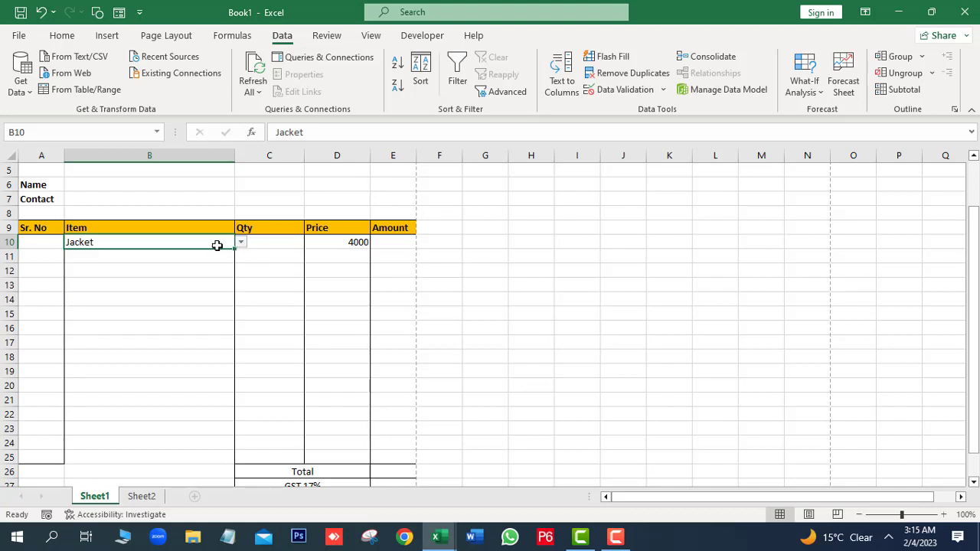
pyautogui.press('Delete')
pyautogui.click(341, 242)
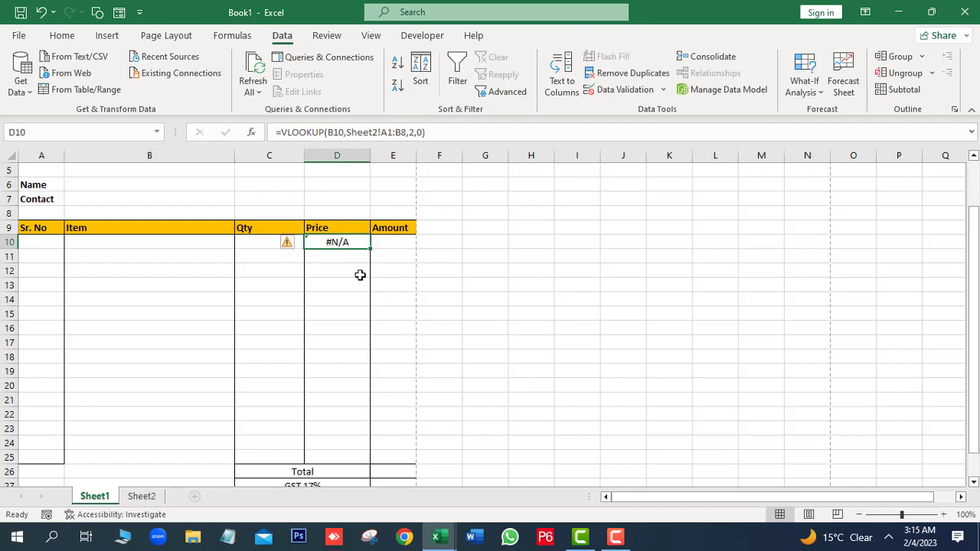
pyautogui.moveTo(226, 242); pyautogui.dragTo(240, 242)
pyautogui.click(240, 241)
pyautogui.click(138, 264)
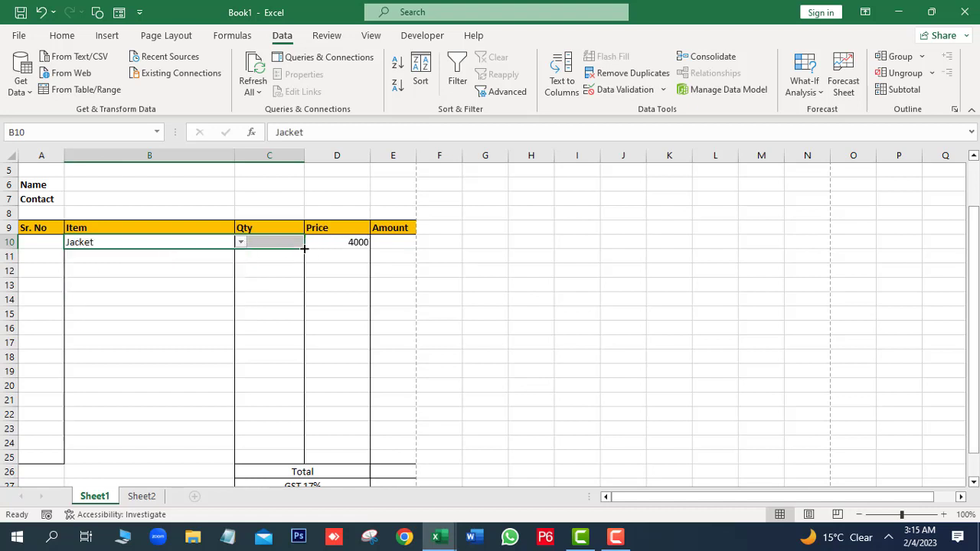
# - Fill D10's price lookup formula down to D25
pyautogui.click(341, 246)
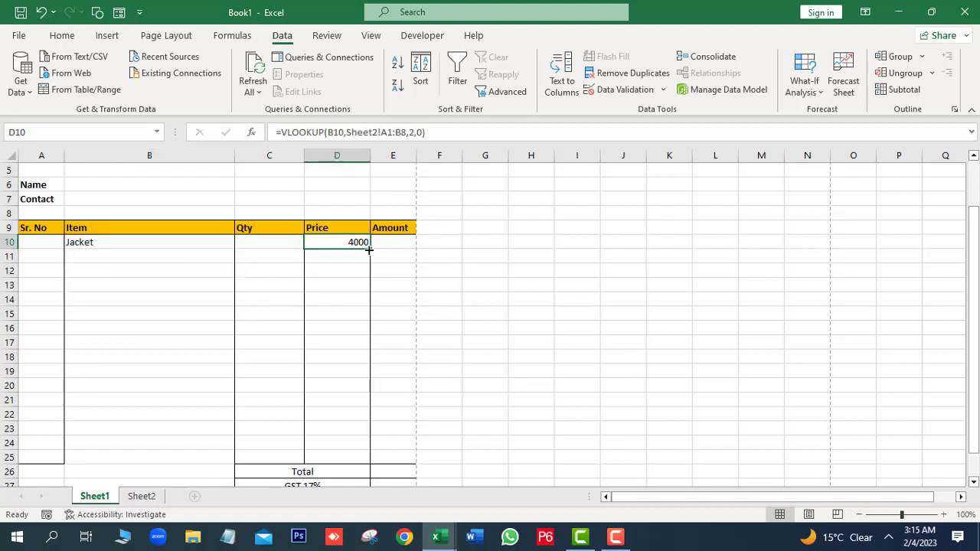
pyautogui.moveTo(368, 249); pyautogui.dragTo(363, 463)
pyautogui.click(449, 356)
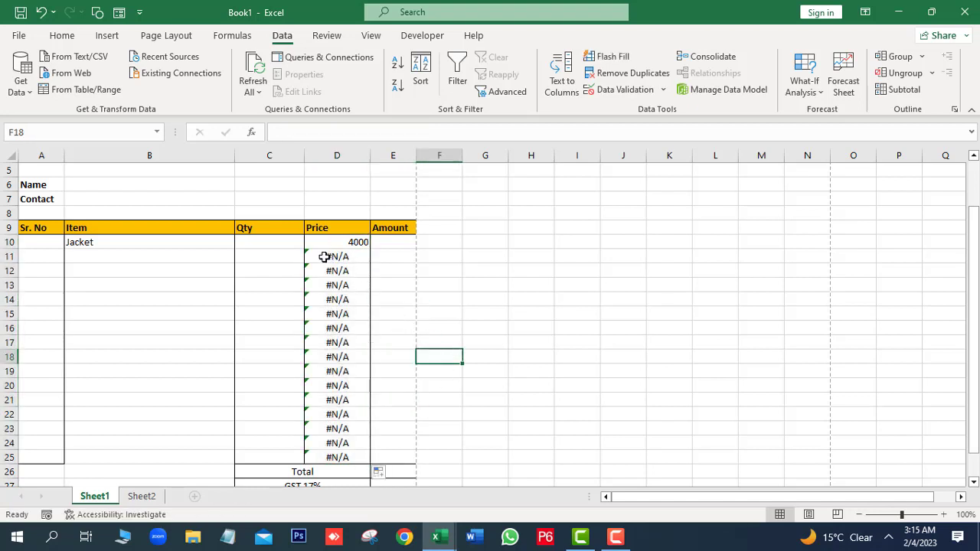
pyautogui.click(346, 243)
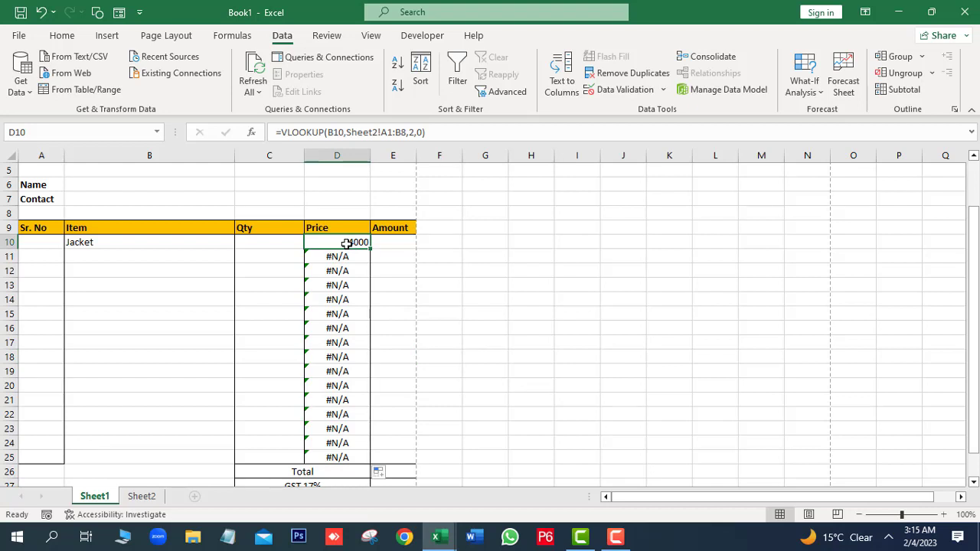
pyautogui.doubleClick(346, 242)
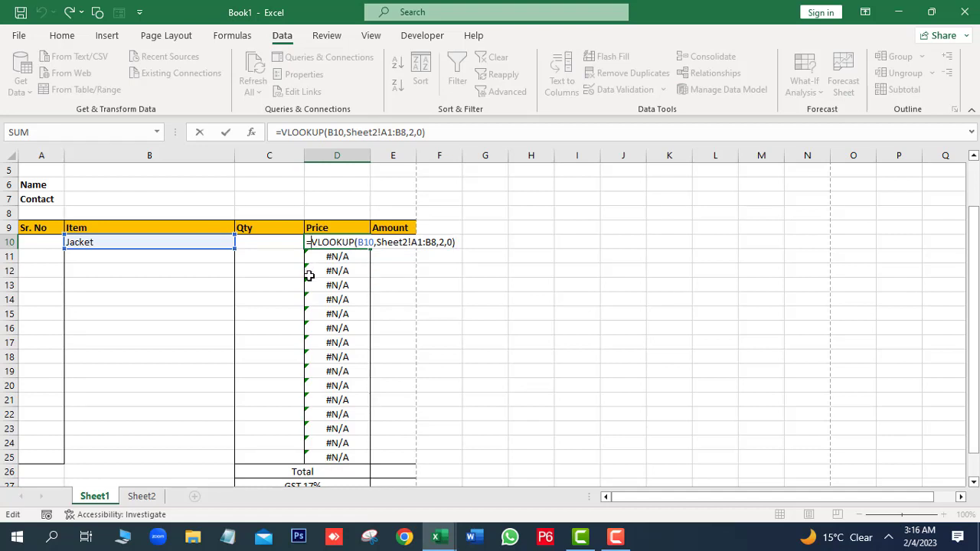
# - Rewrite D10 as =IFERROR(VLOOKUP(B10,Sheet2!A1:B8,2,0),"")
pyautogui.write('I')
pyautogui.press('BackSpace')
pyautogui.write('IF')
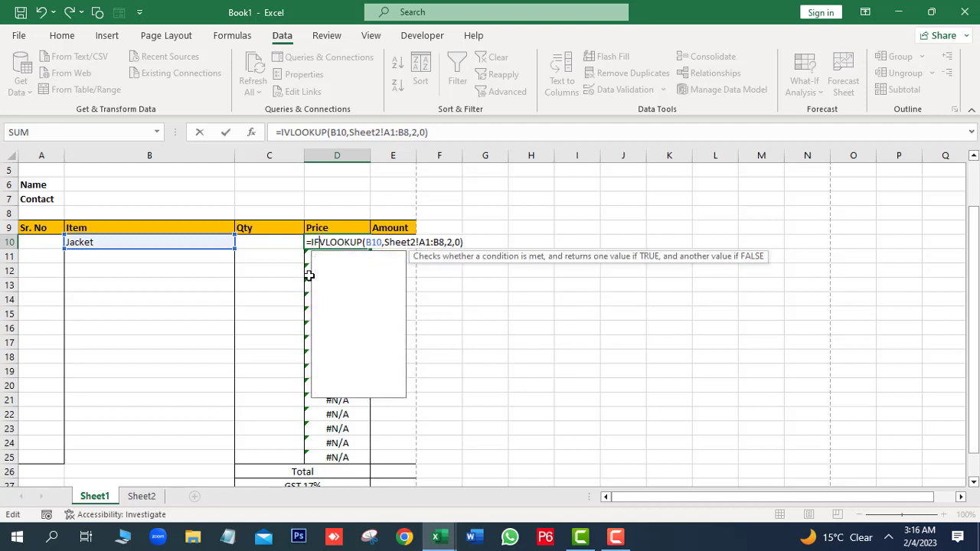
pyautogui.write('ER')
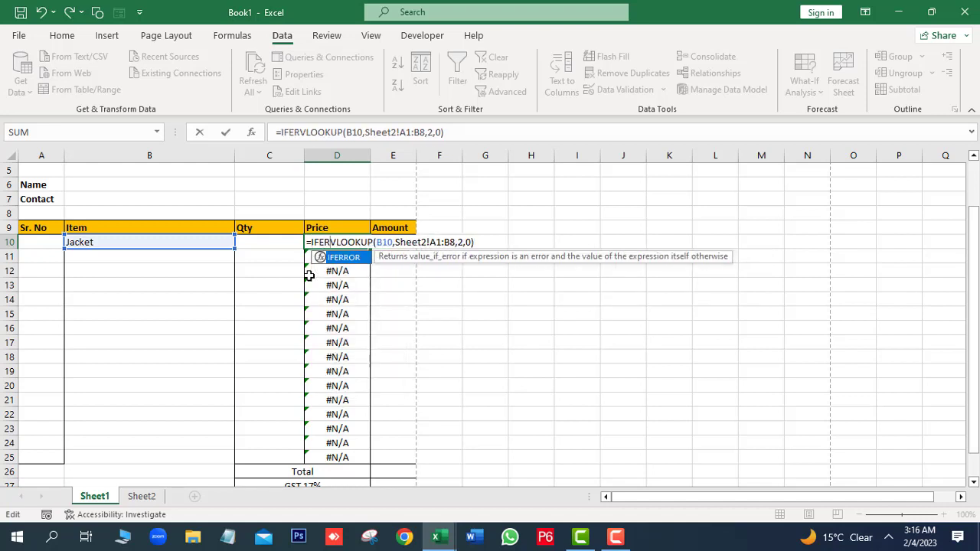
pyautogui.write('ROR')
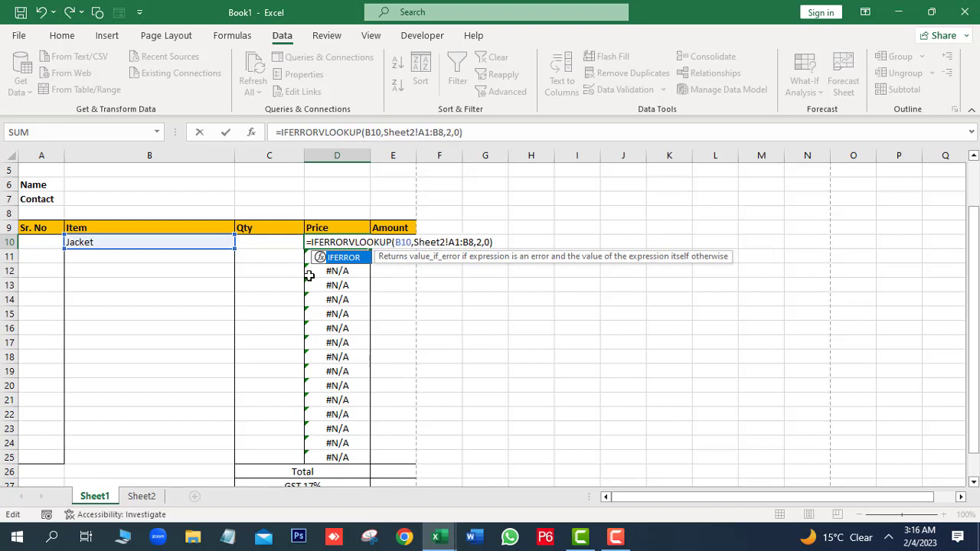
pyautogui.write('(')
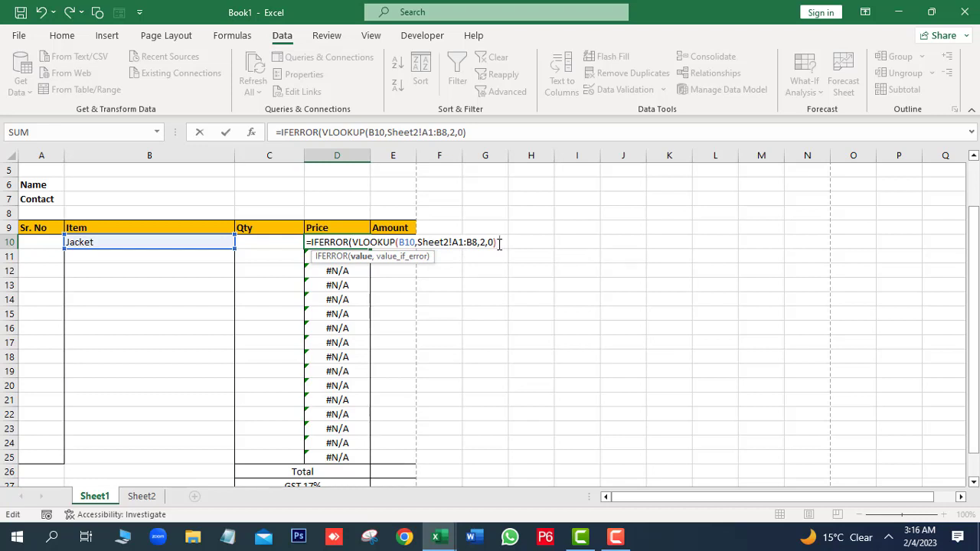
pyautogui.write(',')
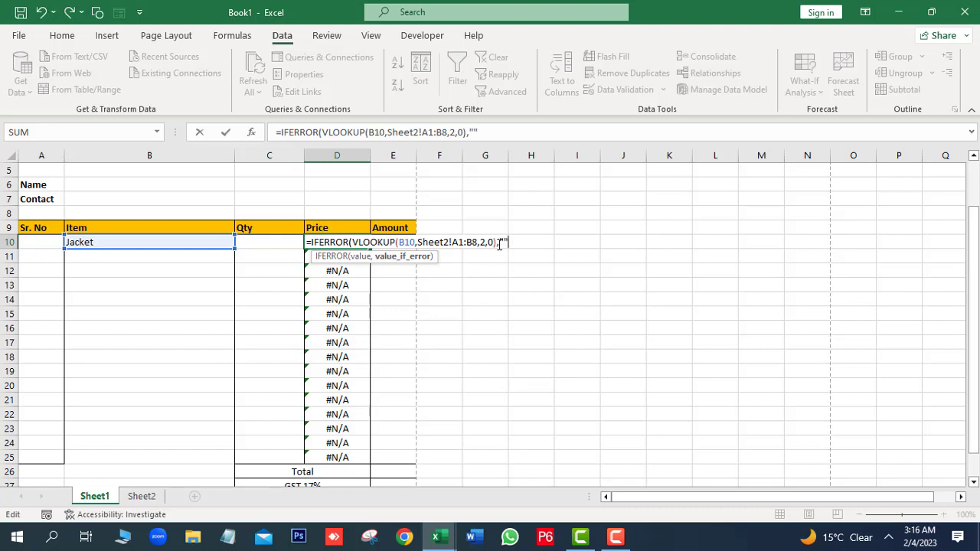
pyautogui.write(')')
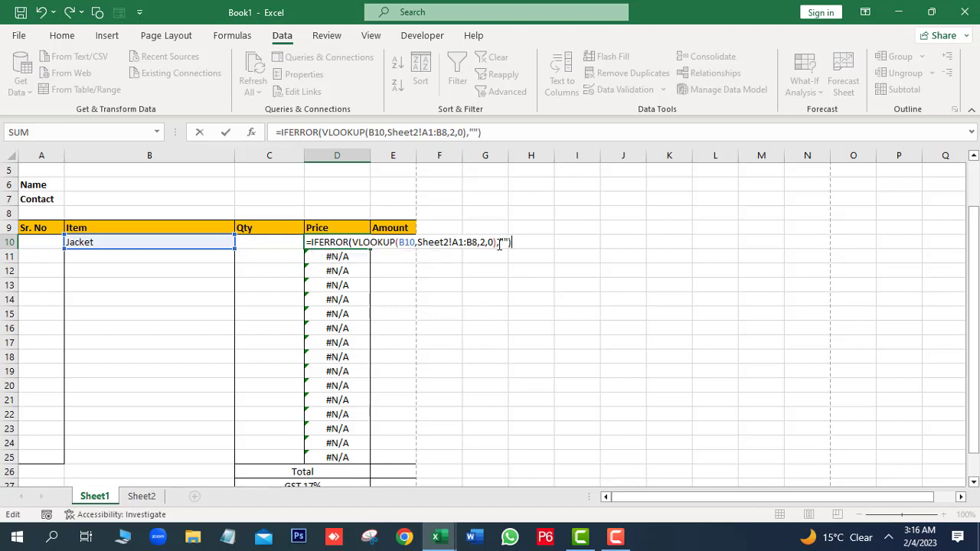
pyautogui.press('Return')
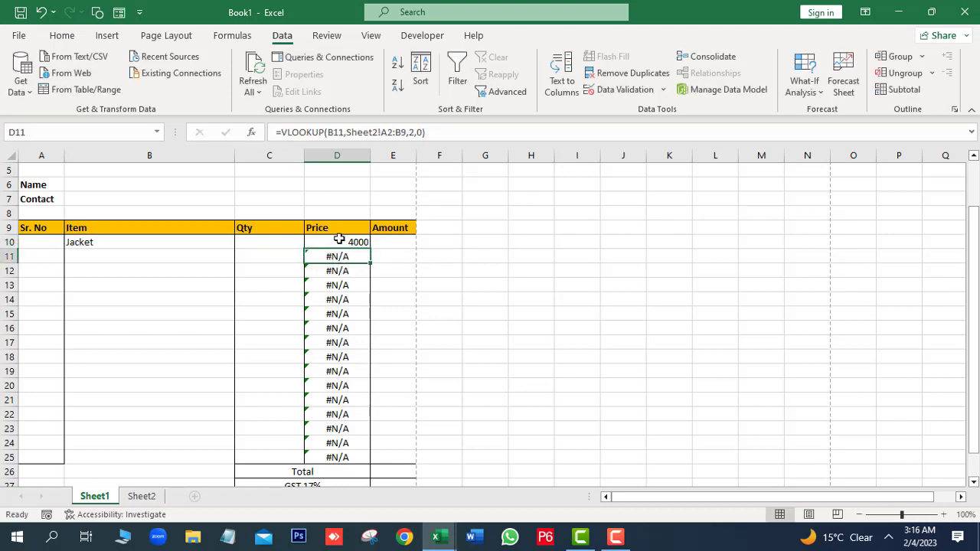
# - Fill the IFERROR price formula down to D25 so empty rows show blanks
pyautogui.click(338, 240)
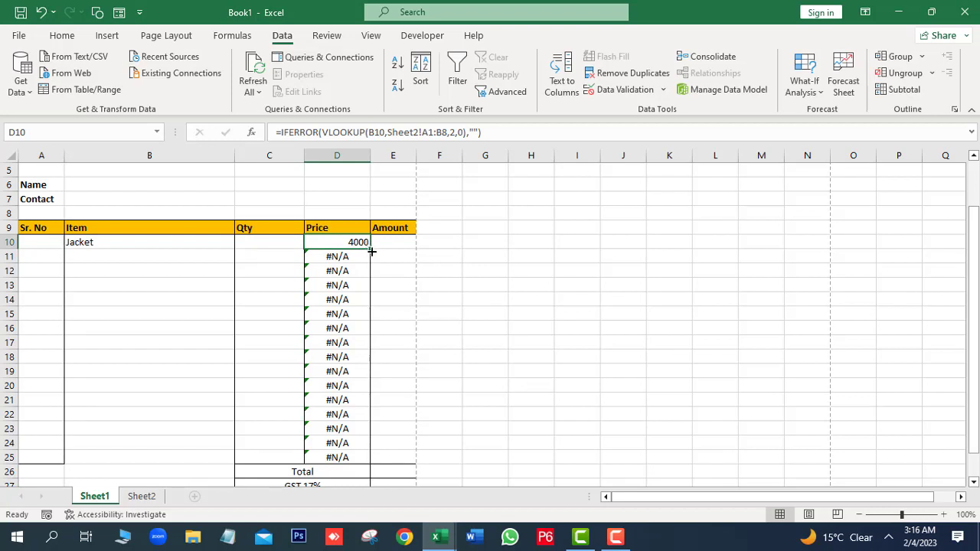
pyautogui.moveTo(371, 249); pyautogui.dragTo(363, 463)
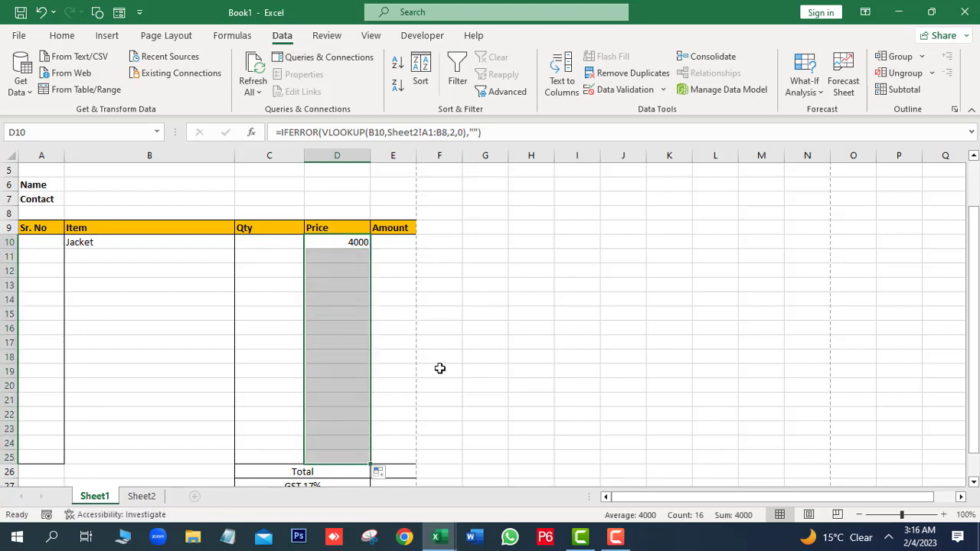
pyautogui.click(184, 256)
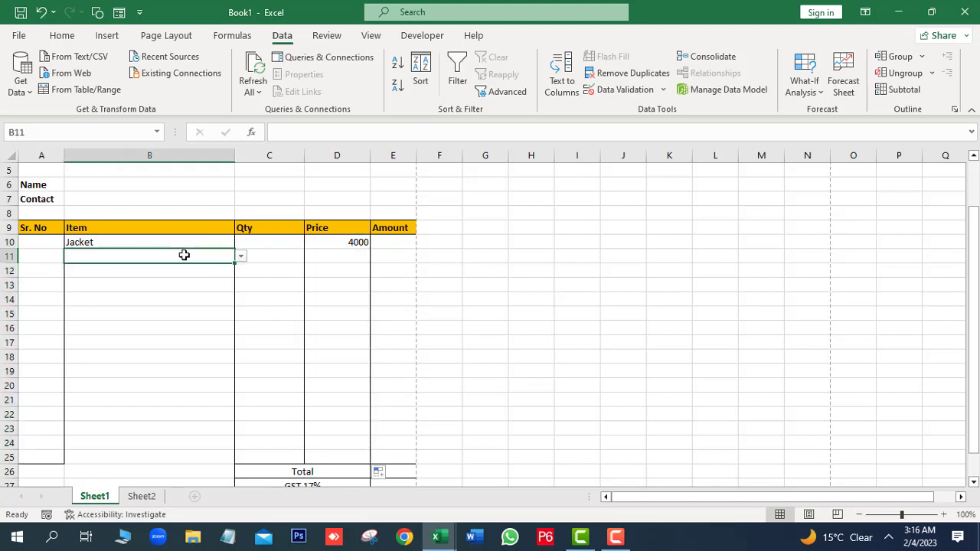
pyautogui.click(342, 257)
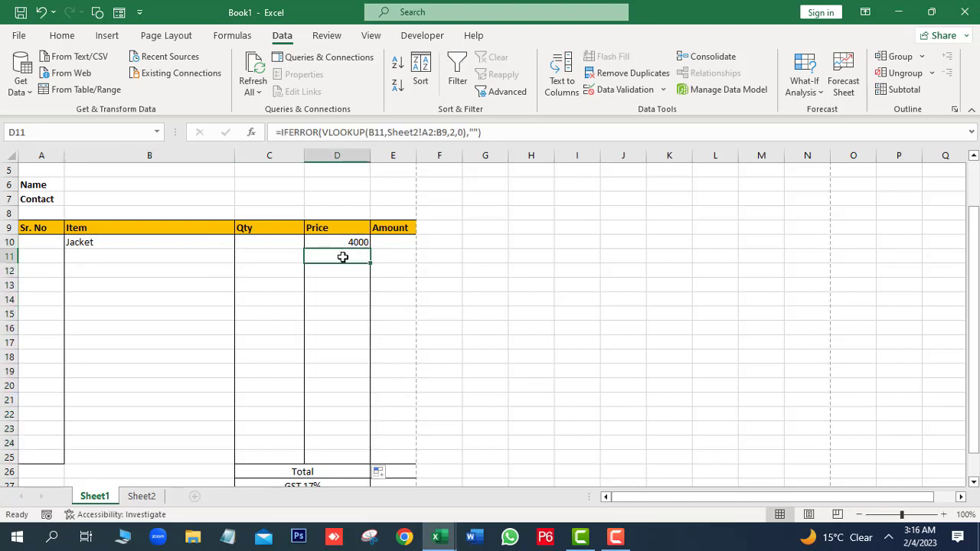
pyautogui.click(222, 256)
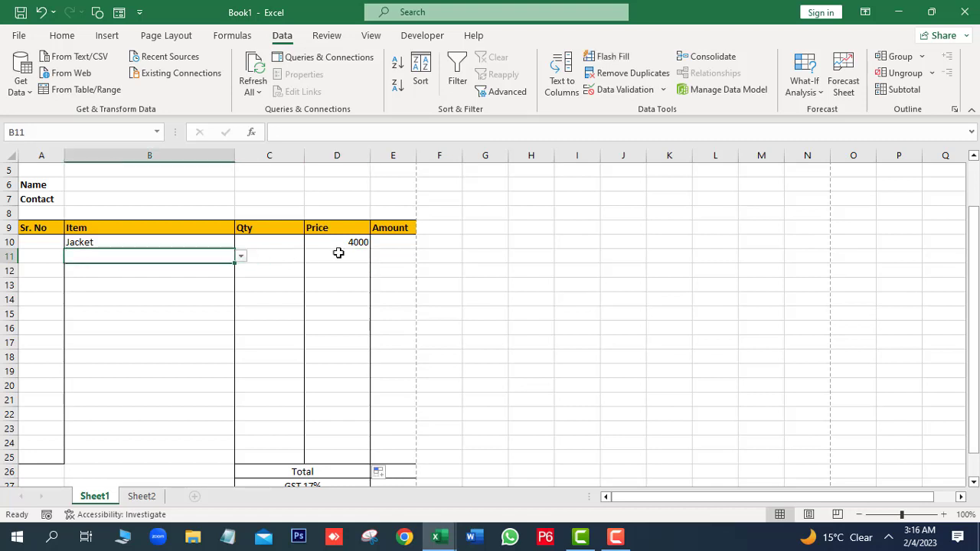
pyautogui.click(387, 241)
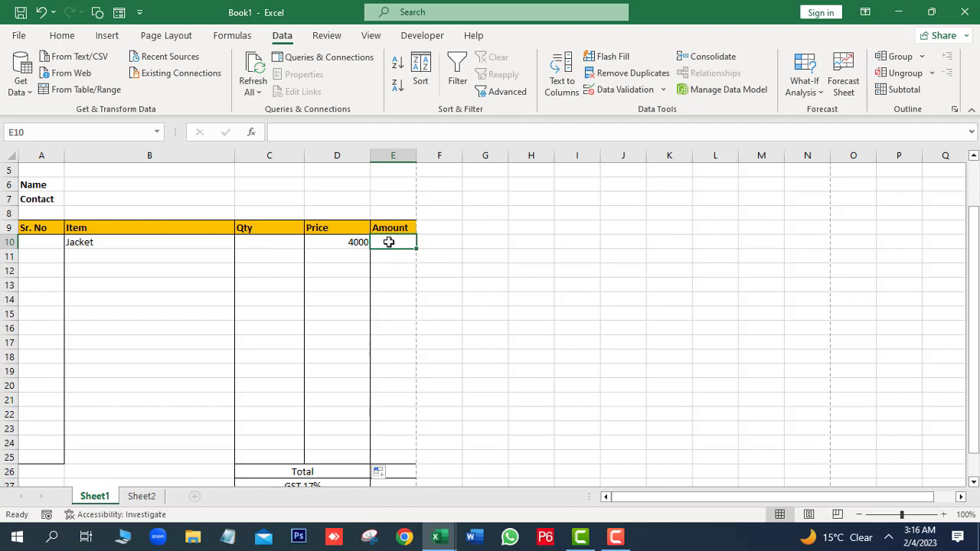
# - Enter =D10*C10 in E10 as the Jacket amount formula
pyautogui.write('=')
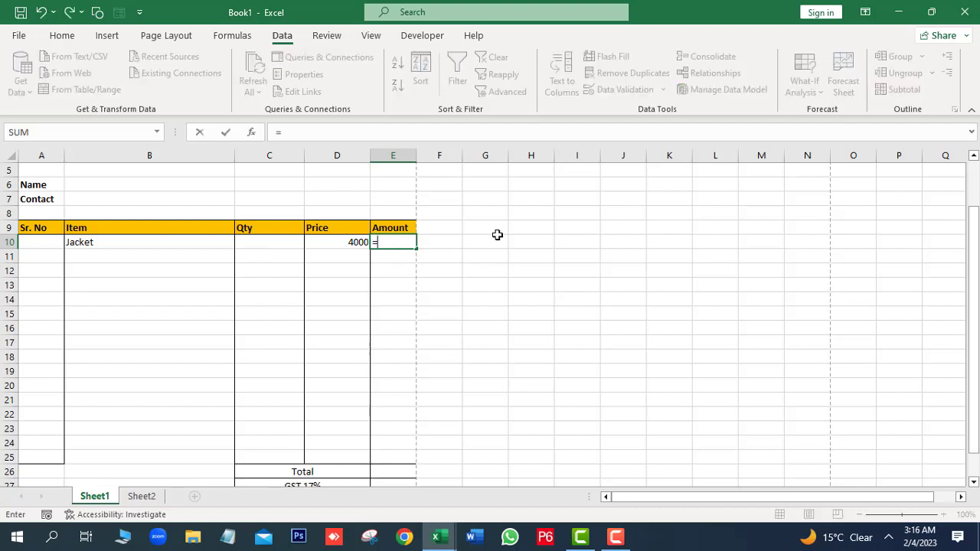
pyautogui.click(354, 243)
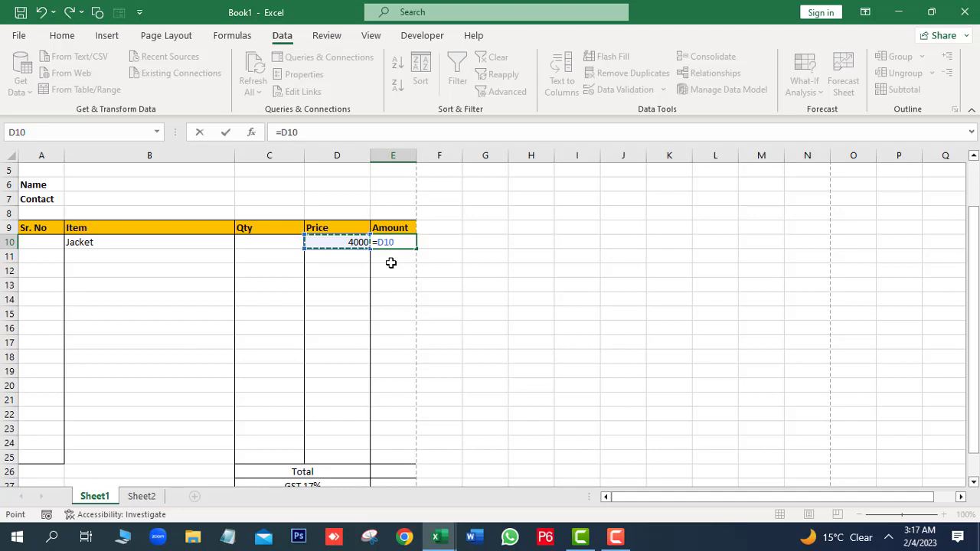
pyautogui.write('*')
pyautogui.click(276, 242)
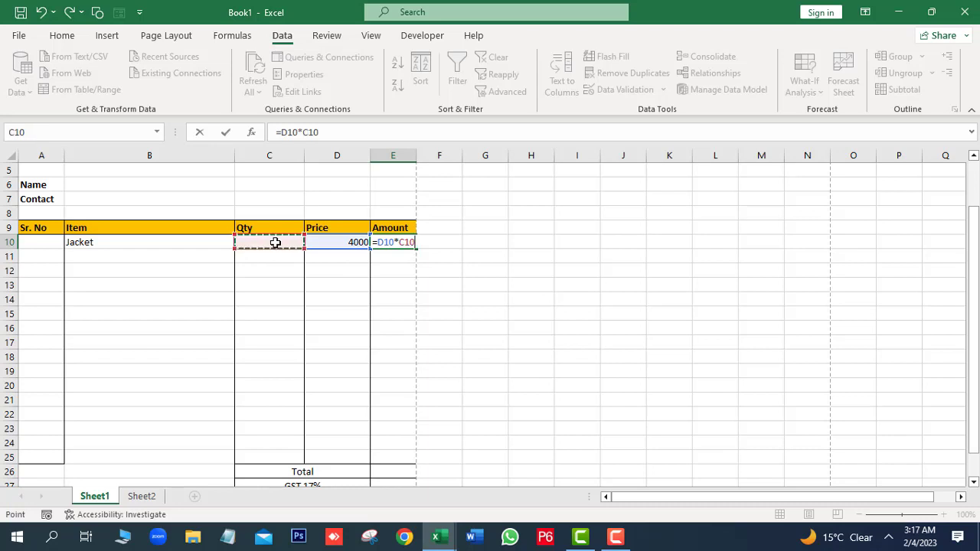
pyautogui.press('Return')
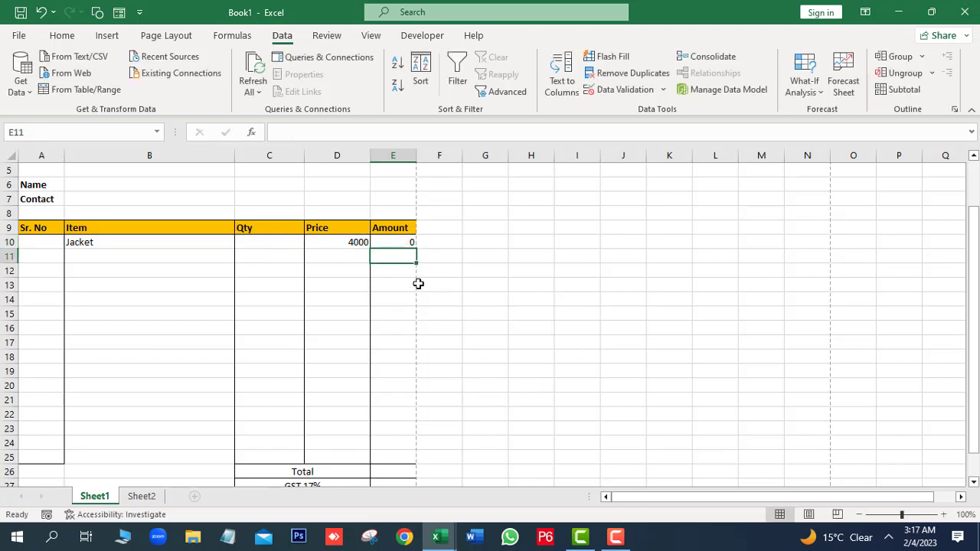
# - Enter quantity 5 in C10 so E10 shows 20000
pyautogui.click(288, 243)
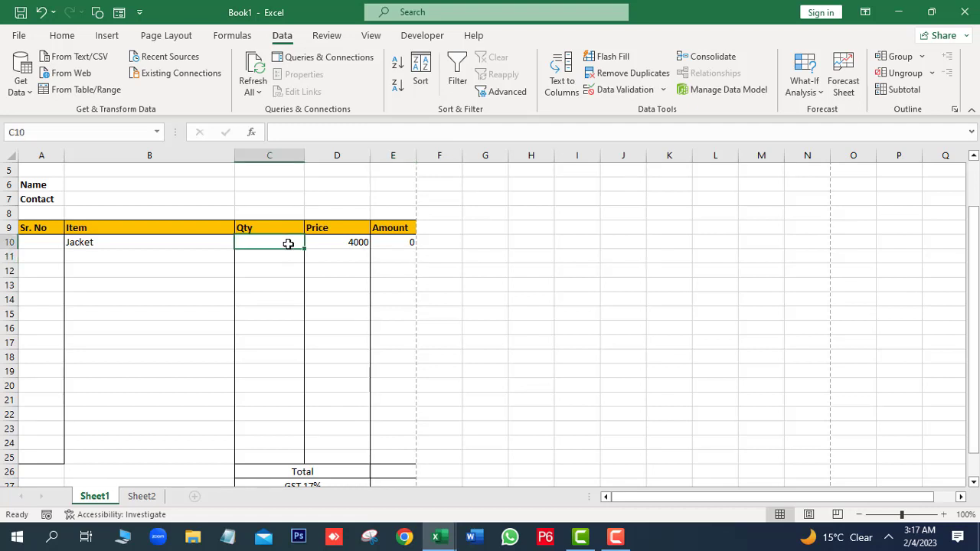
pyautogui.write('5')
pyautogui.press('Return')
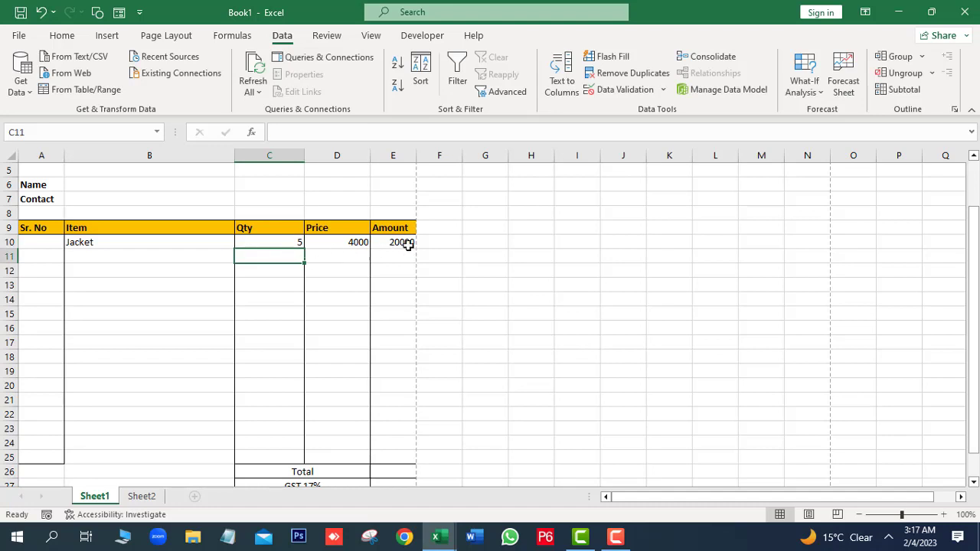
pyautogui.click(267, 242)
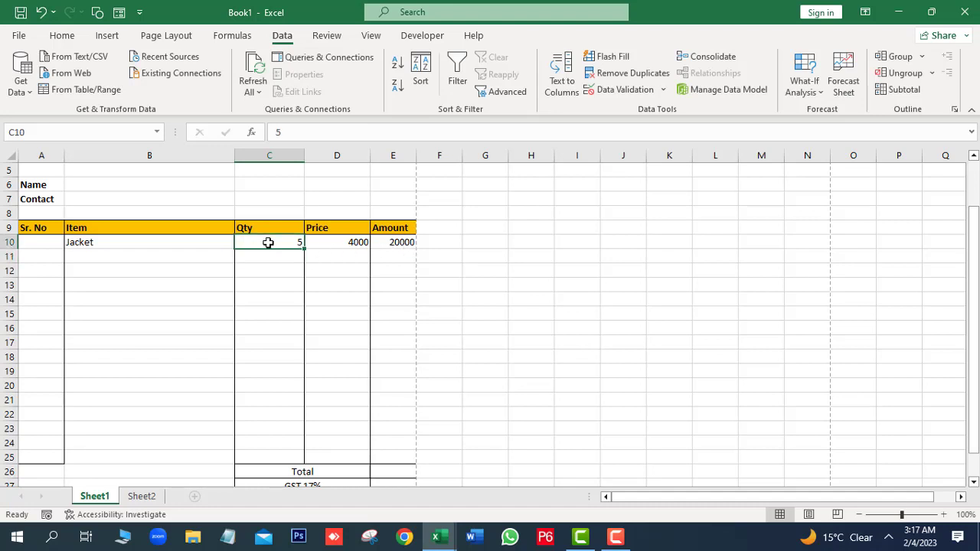
pyautogui.click(398, 242)
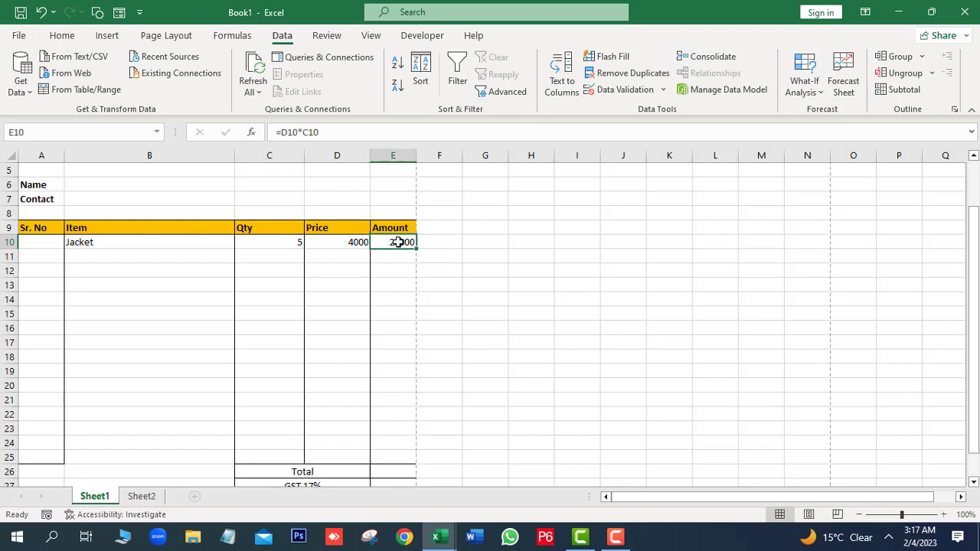
# - Fill the amount formula down to E25 and rewrite E10 as =IFERROR(D10*C10,"")
pyautogui.moveTo(417, 248); pyautogui.dragTo(421, 467)
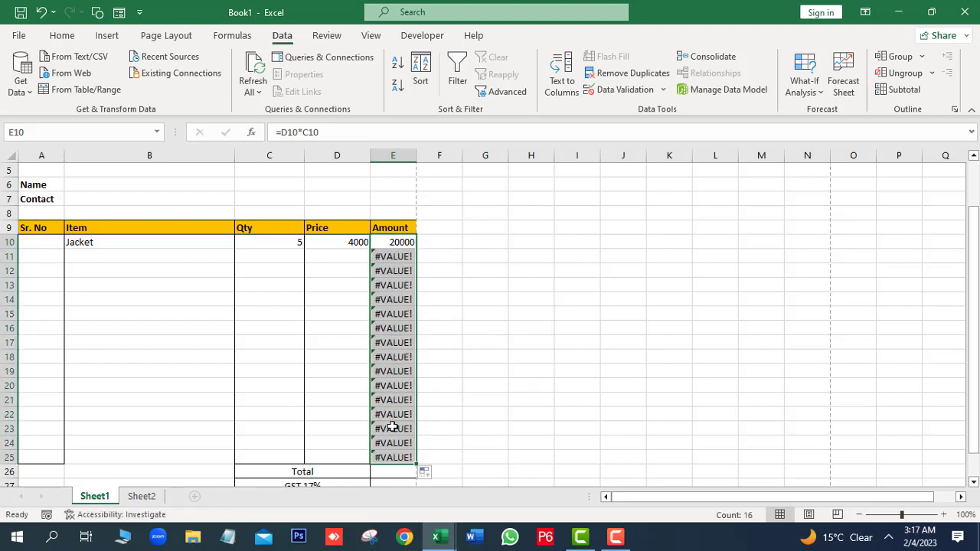
pyautogui.click(406, 243)
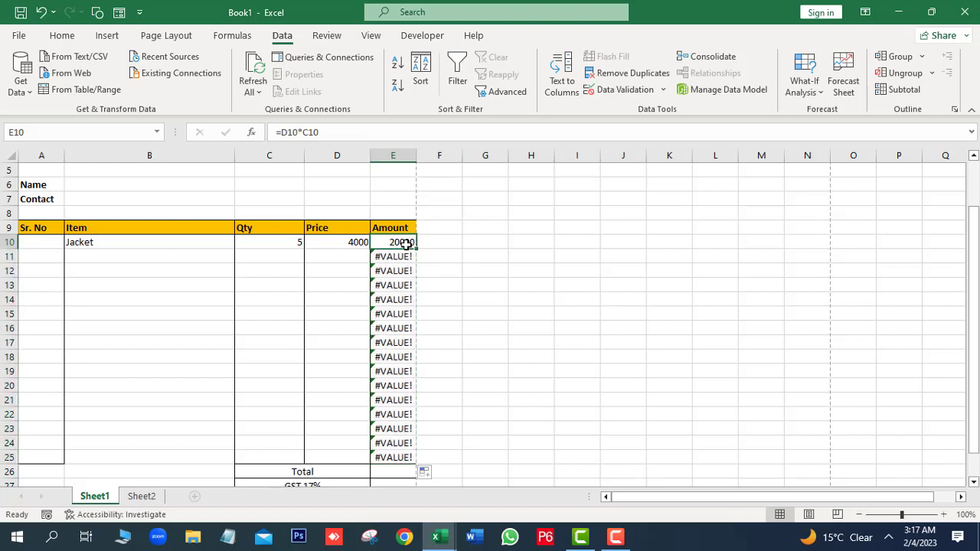
pyautogui.doubleClick(406, 243)
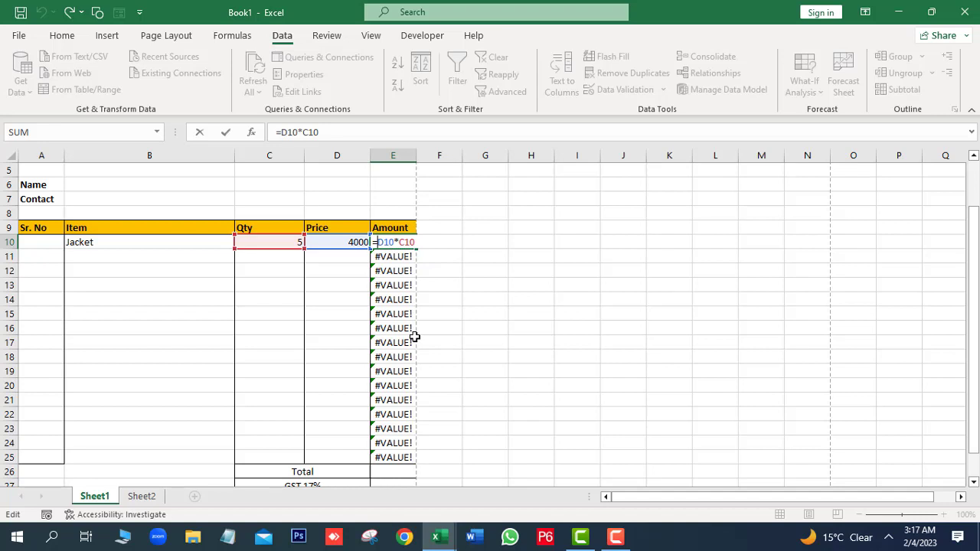
pyautogui.write('I')
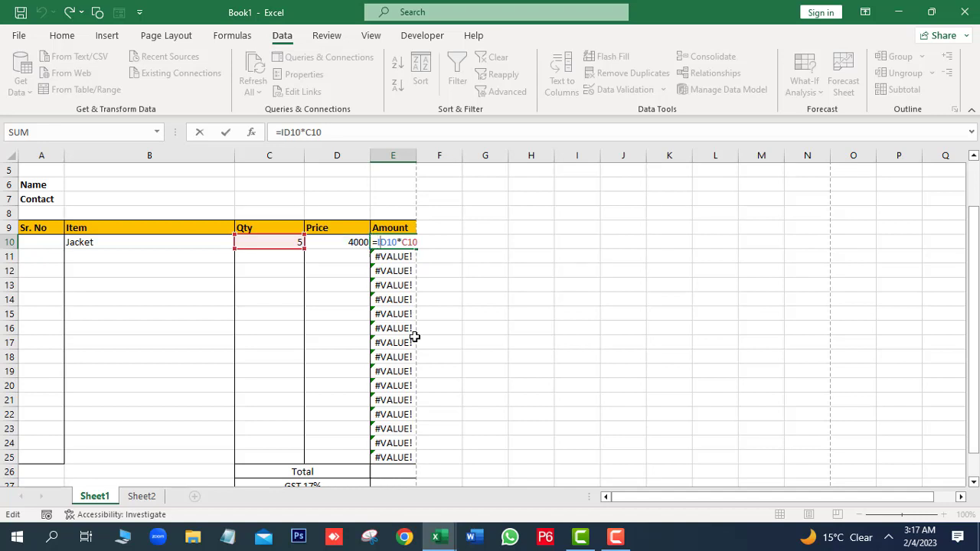
pyautogui.write('FE')
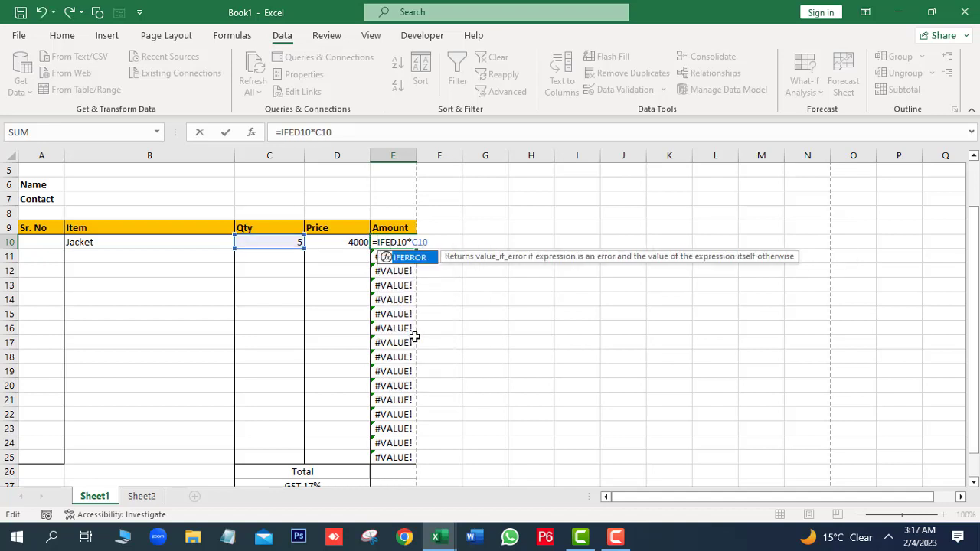
pyautogui.write('RROR')
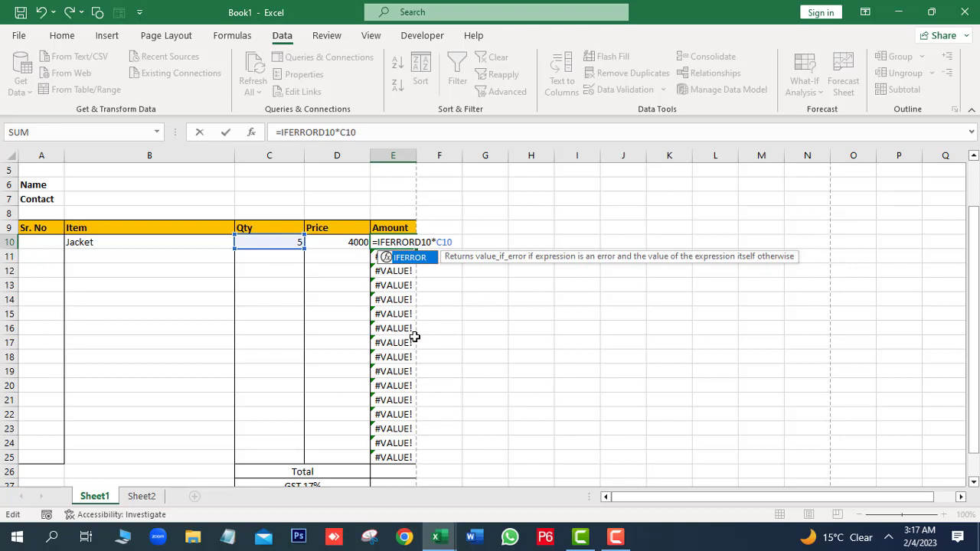
pyautogui.write('(')
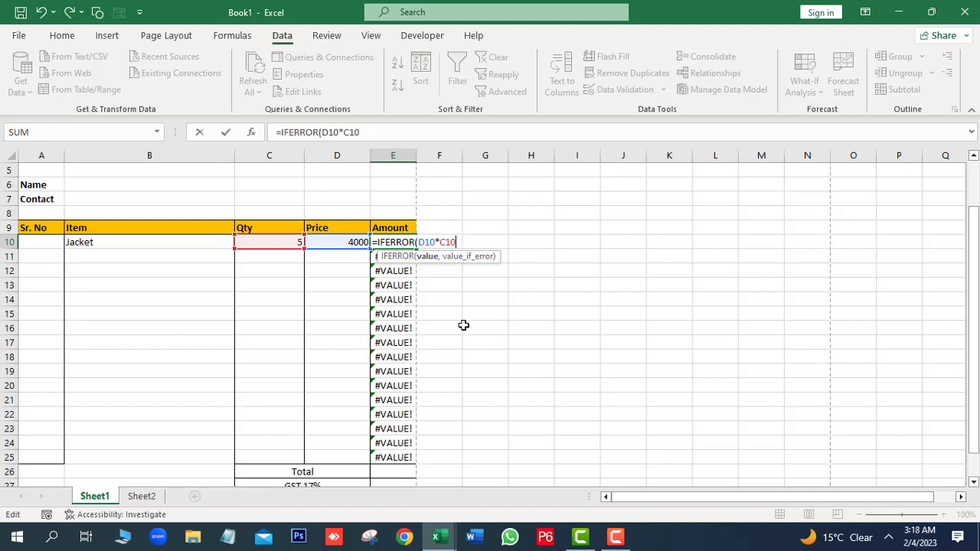
pyautogui.write(',""')
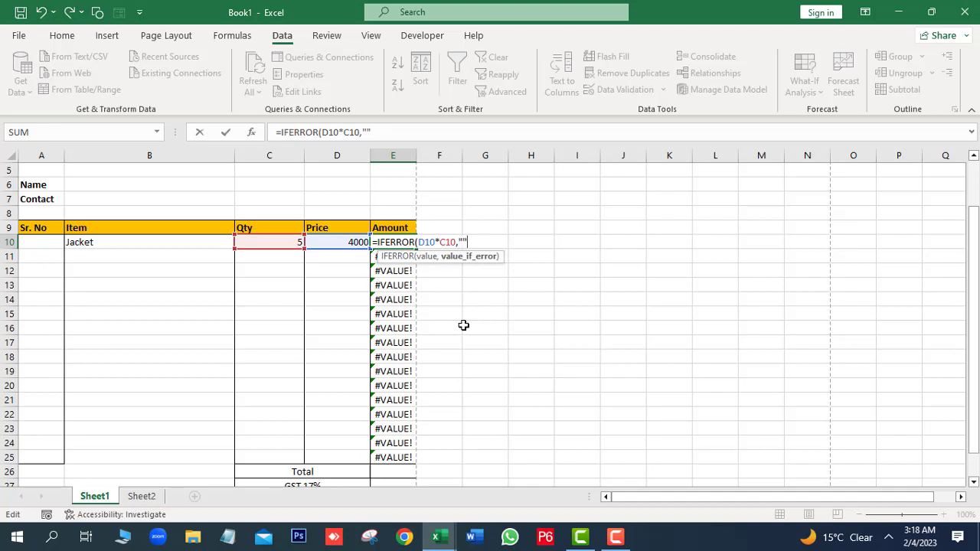
pyautogui.write(')')
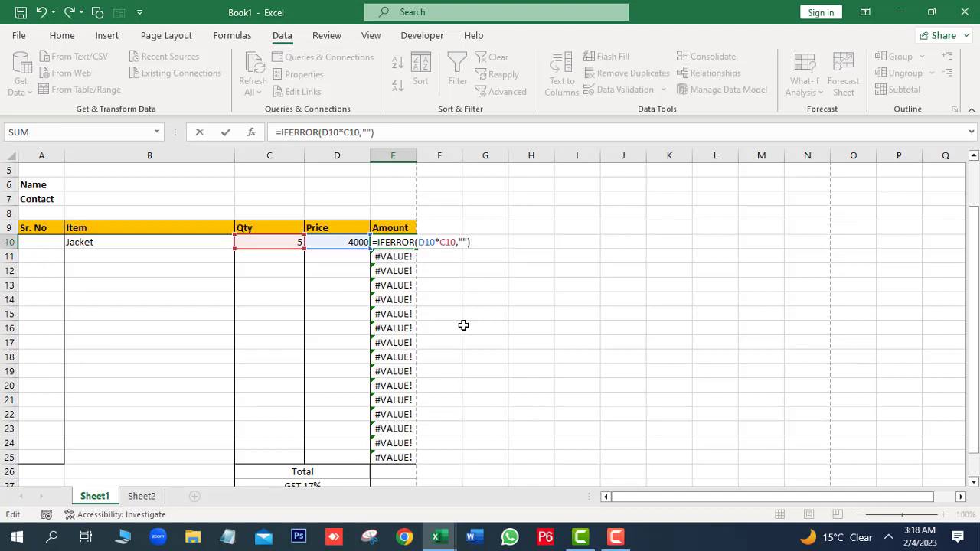
pyautogui.press('Return')
pyautogui.click(404, 243)
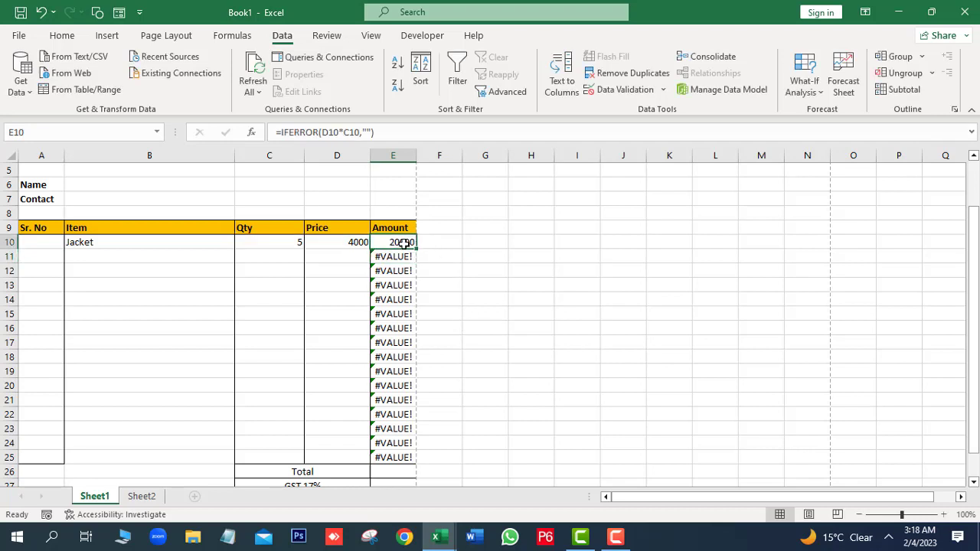
# - Fill E10's IFERROR formula down the Amount column and pick Sweater and Coat in B11–B12
pyautogui.moveTo(415, 248); pyautogui.dragTo(415, 460)
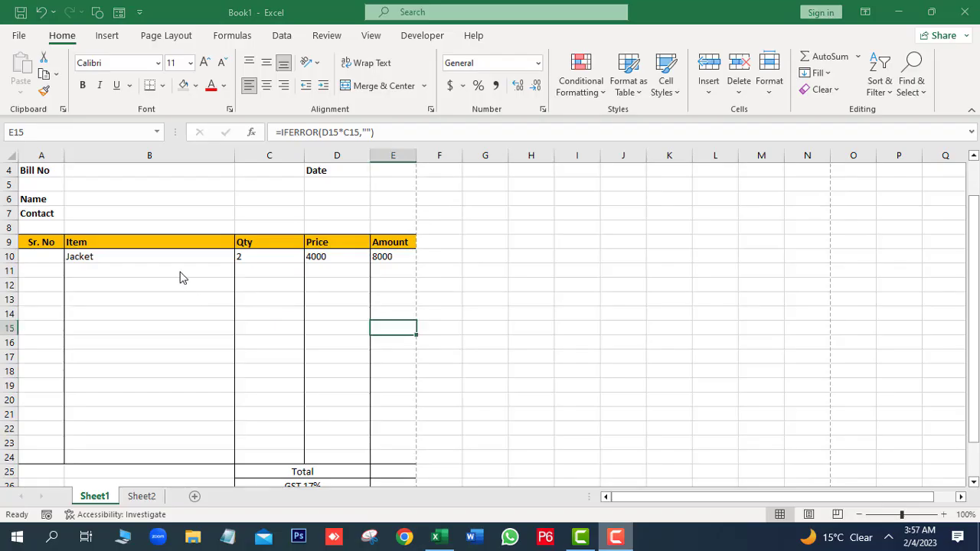
pyautogui.click(212, 270)
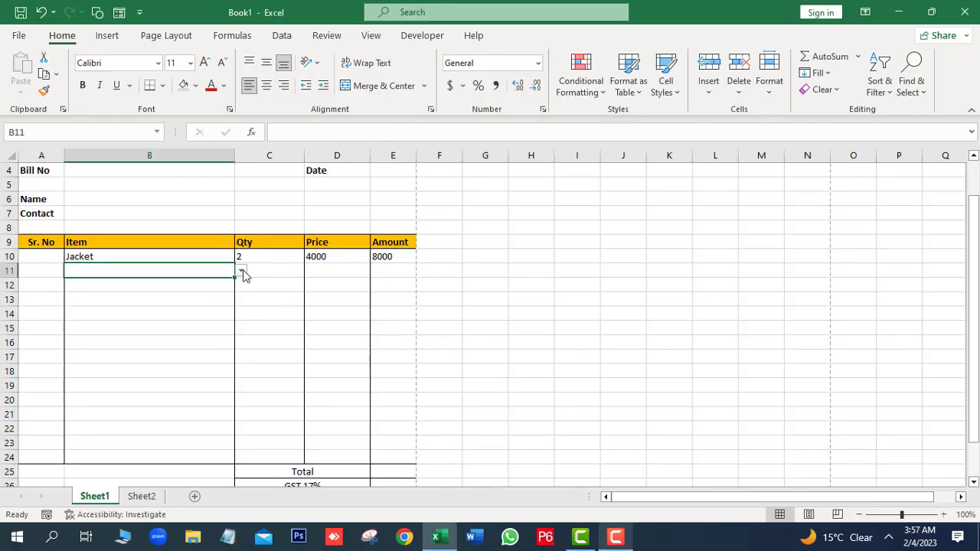
pyautogui.click(241, 272)
pyautogui.click(104, 303)
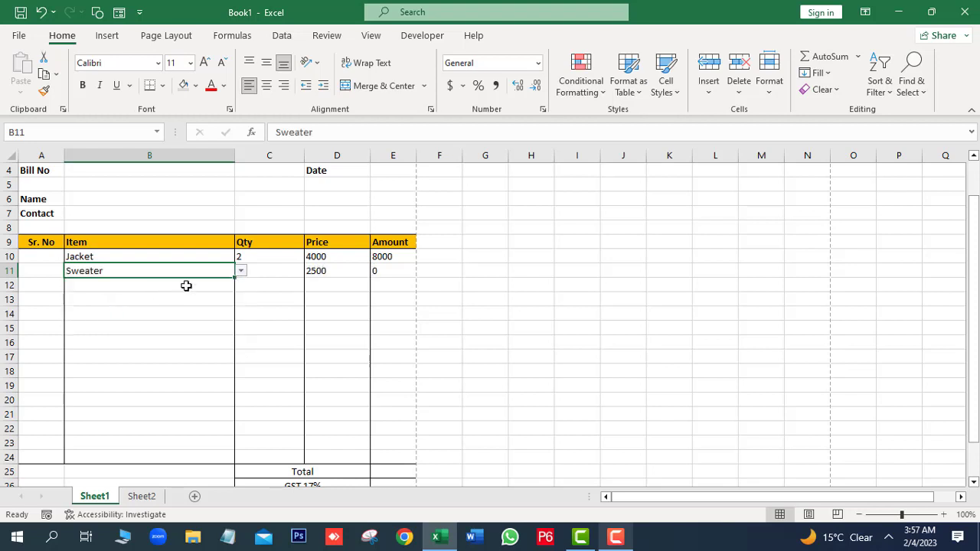
pyautogui.click(188, 286)
pyautogui.click(241, 288)
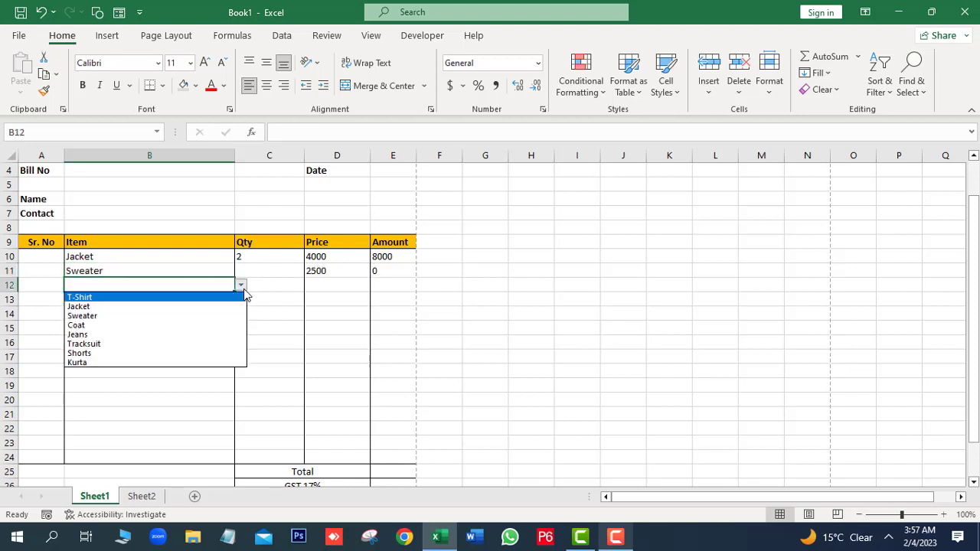
pyautogui.click(110, 326)
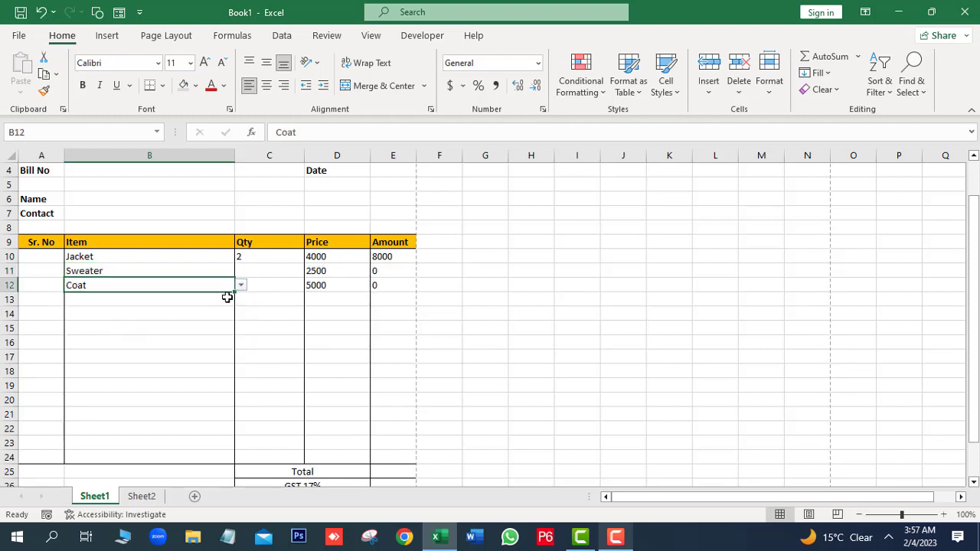
# - Pick Jeans and Kurta from the B13 and B14 dropdowns
pyautogui.click(225, 297)
pyautogui.click(241, 302)
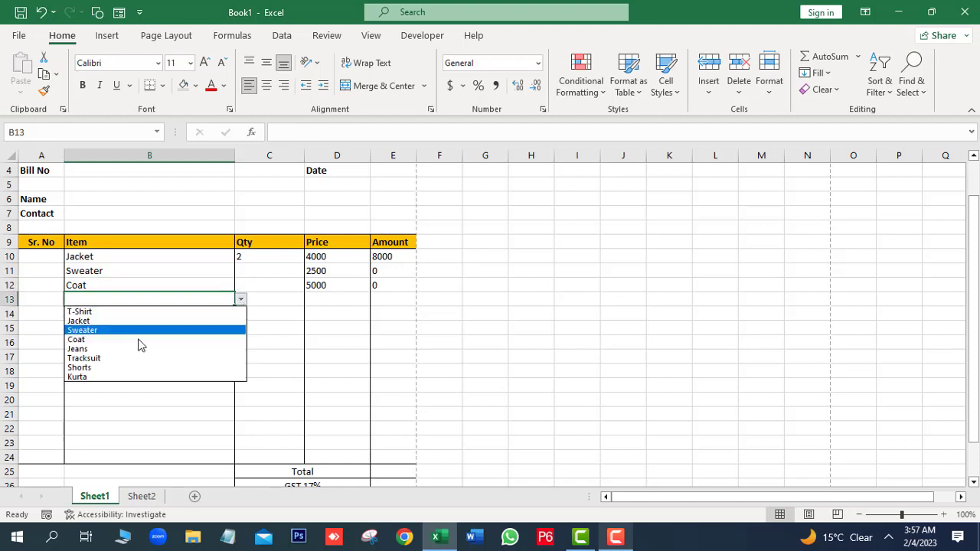
pyautogui.click(105, 350)
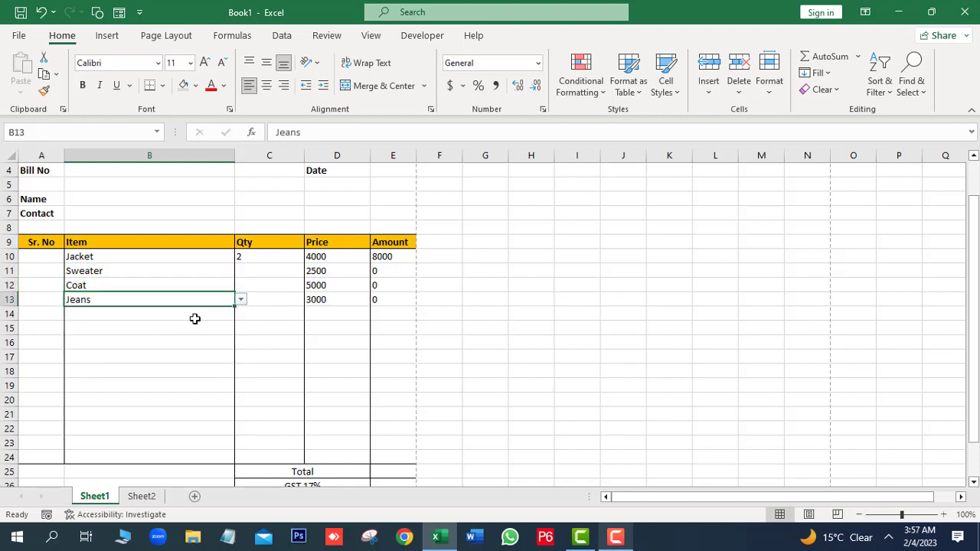
pyautogui.click(194, 317)
pyautogui.click(240, 315)
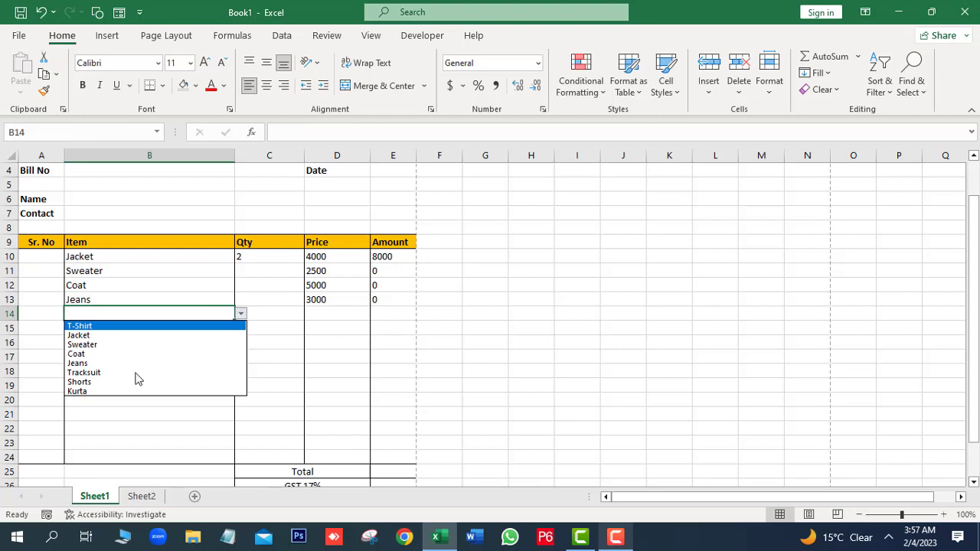
pyautogui.click(100, 392)
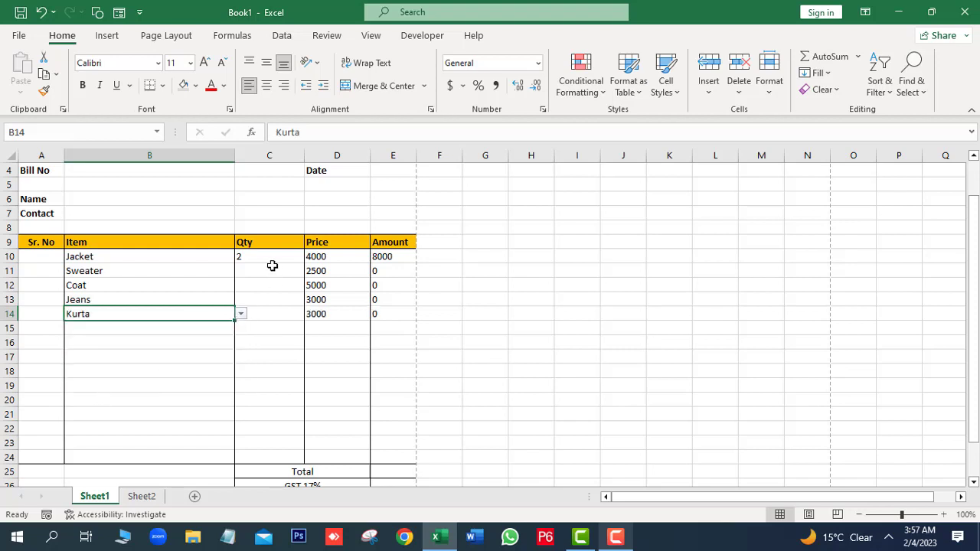
pyautogui.click(260, 271)
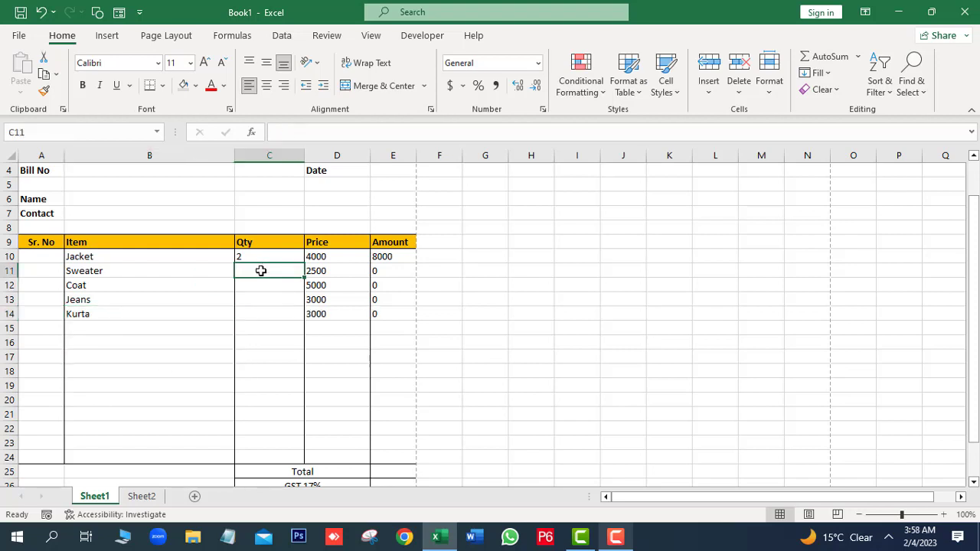
# - Enter quantities 2, 1, 4 and 2 in C11:C14 for Sweater, Coat, Jeans and Kurta
pyautogui.write('2')
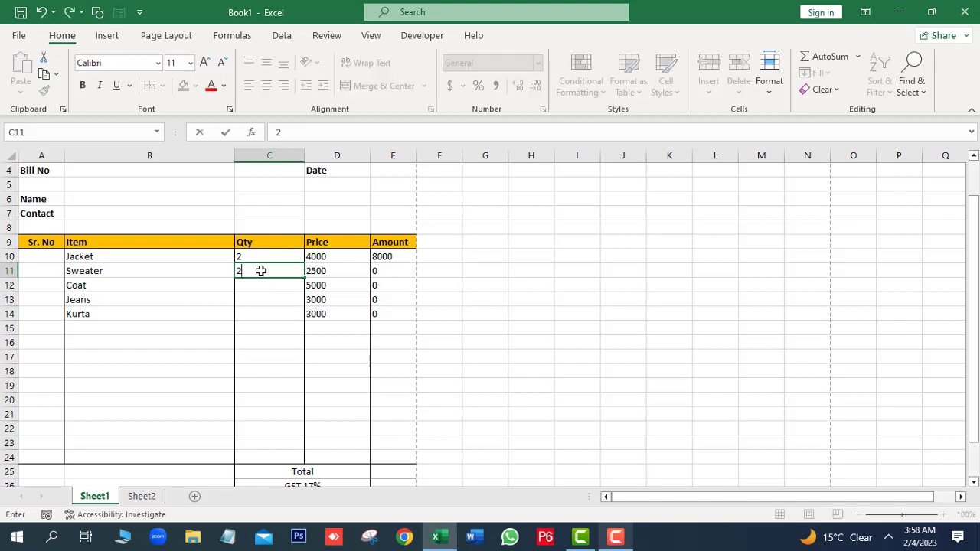
pyautogui.press('Return')
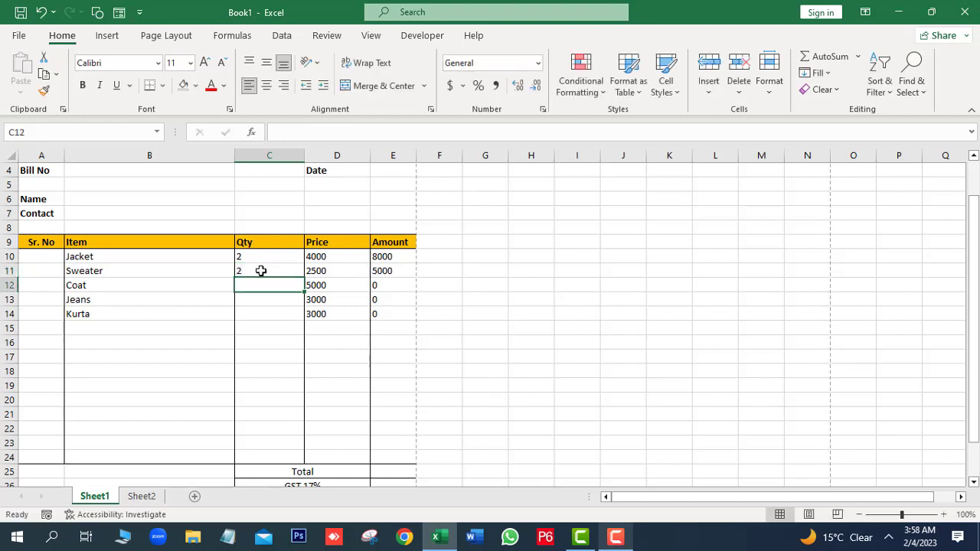
pyautogui.write('1')
pyautogui.press('Return')
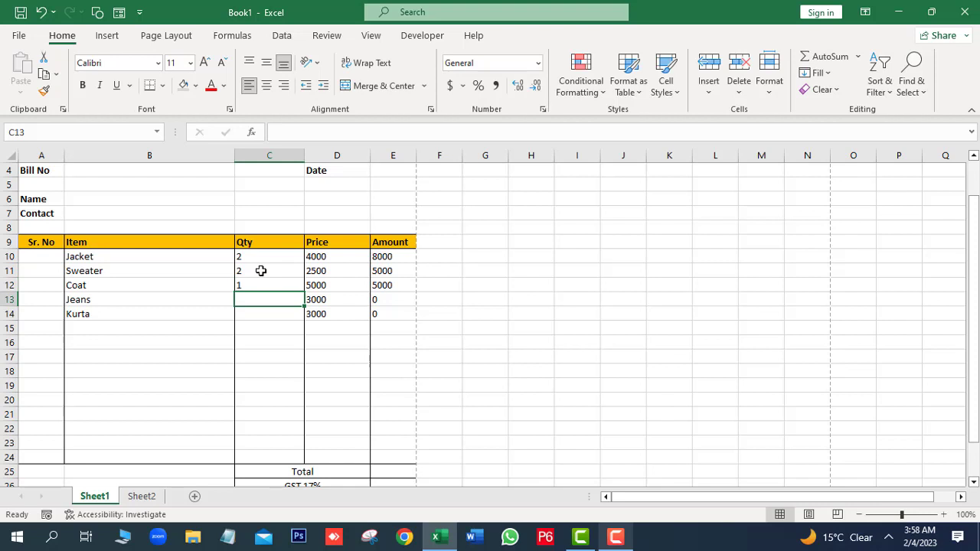
pyautogui.write('4')
pyautogui.press('Return')
pyautogui.write('2')
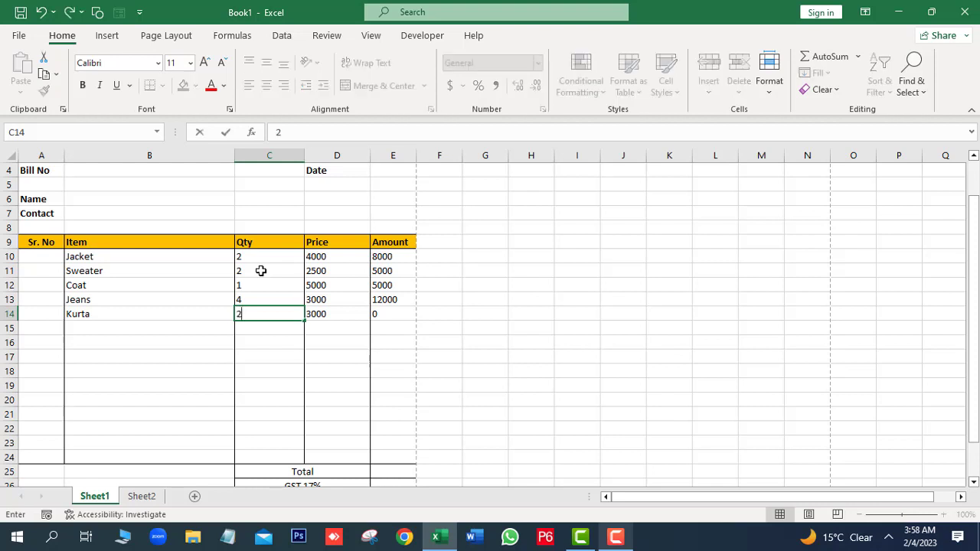
pyautogui.press('Return')
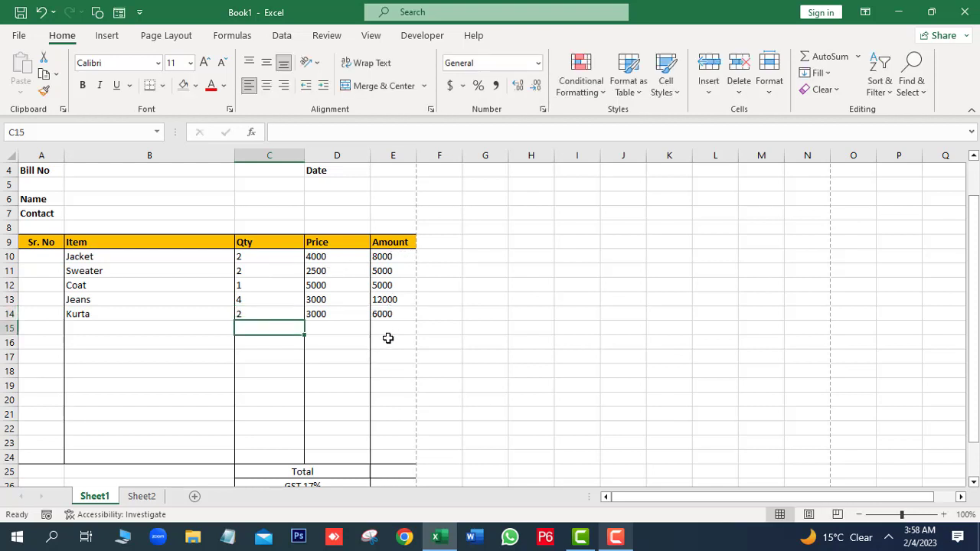
# - AutoSum the Amount column E10:E25 into the Total row
pyautogui.click(974, 481)
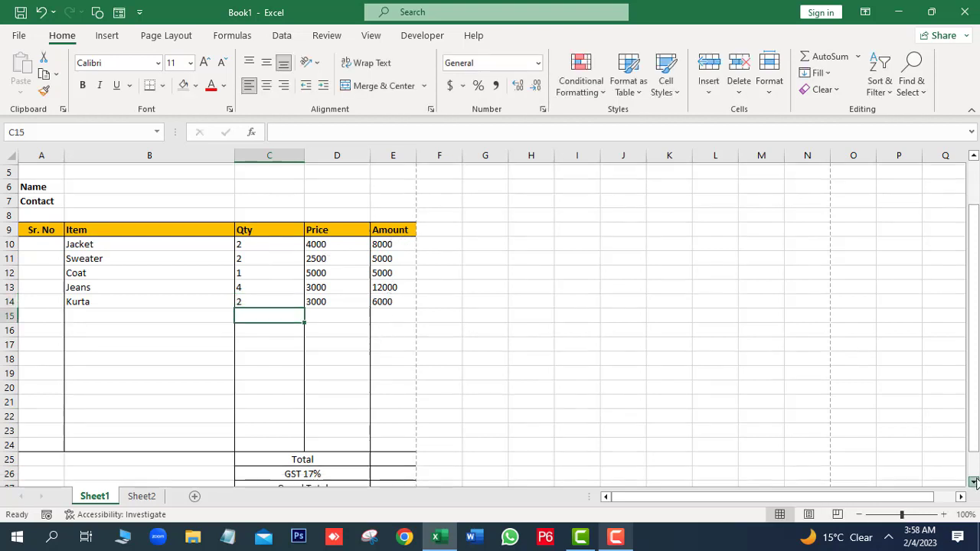
pyautogui.click(975, 481)
pyautogui.click(974, 481)
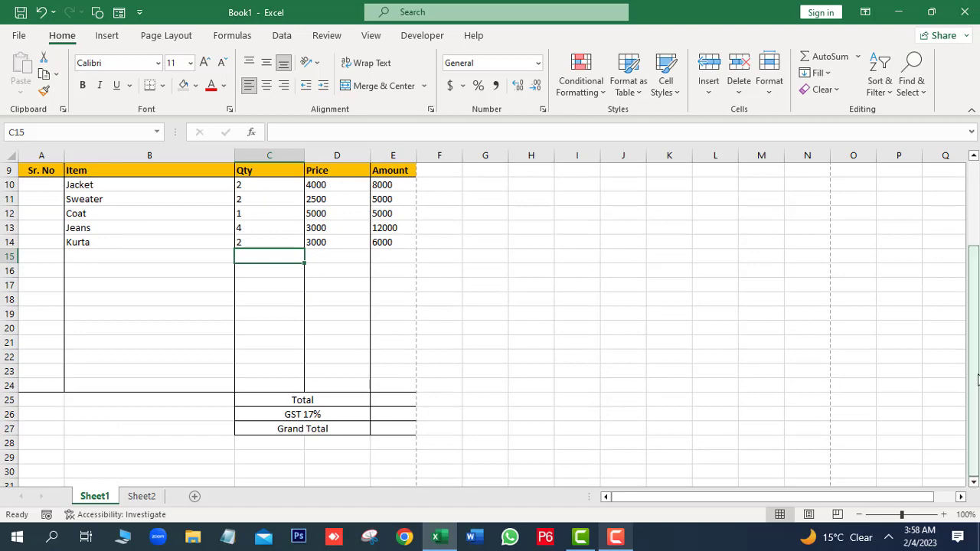
pyautogui.moveTo(975, 376); pyautogui.dragTo(976, 338)
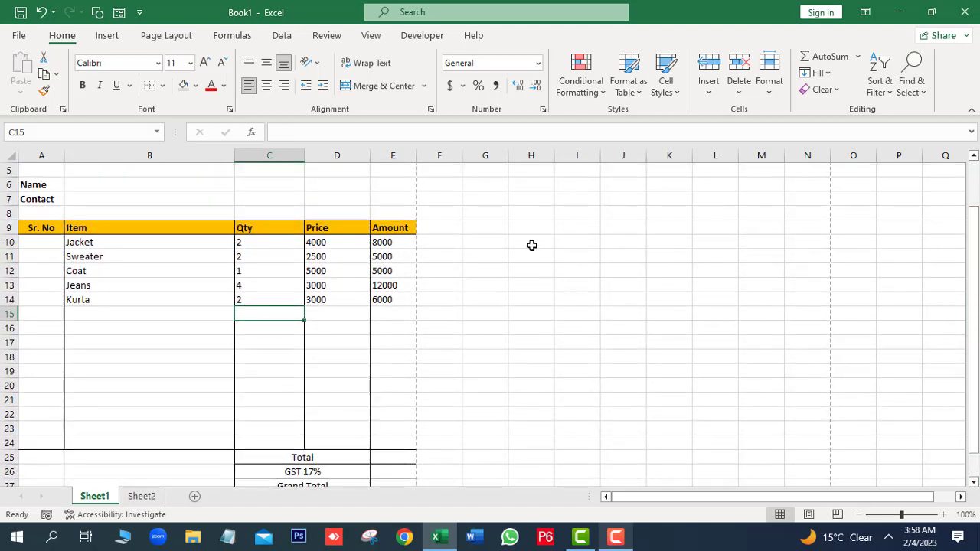
pyautogui.click(400, 253)
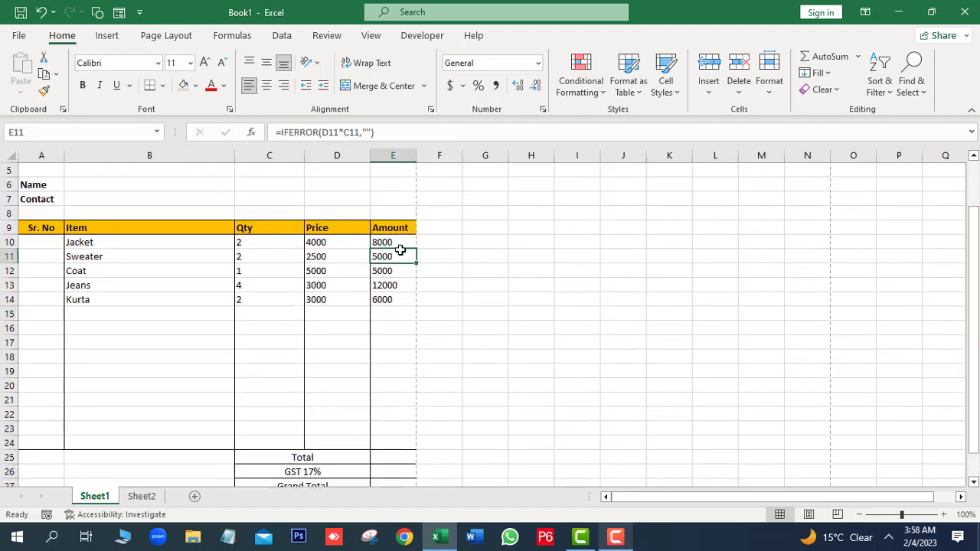
pyautogui.moveTo(398, 244)
pyautogui.mouseDown()
pyautogui.moveTo(385, 302)
pyautogui.moveTo(393, 455)
pyautogui.mouseUp()
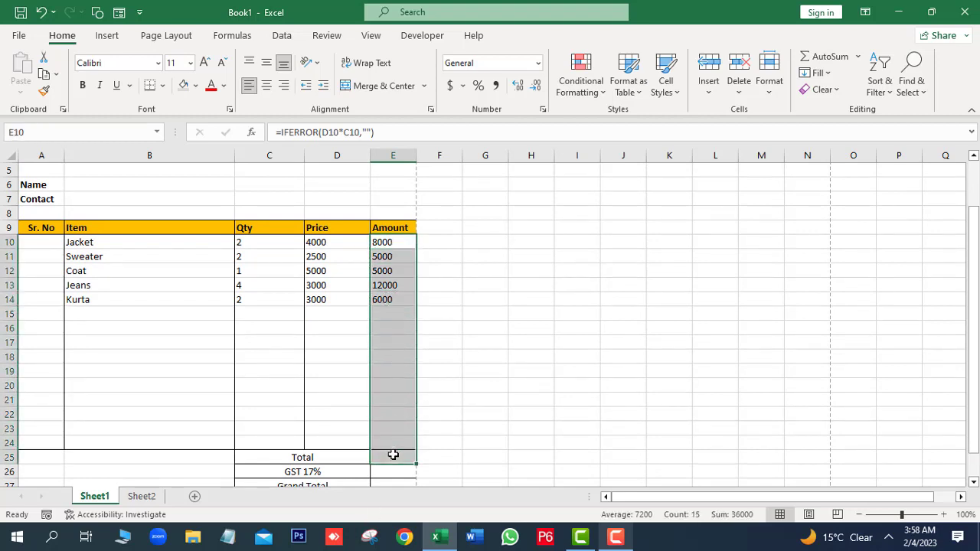
pyautogui.click(823, 60)
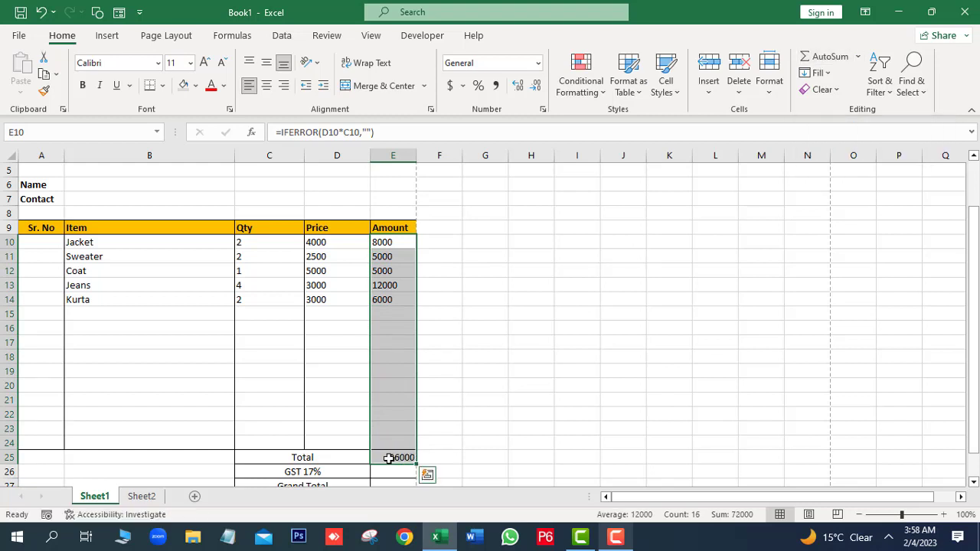
pyautogui.click(389, 457)
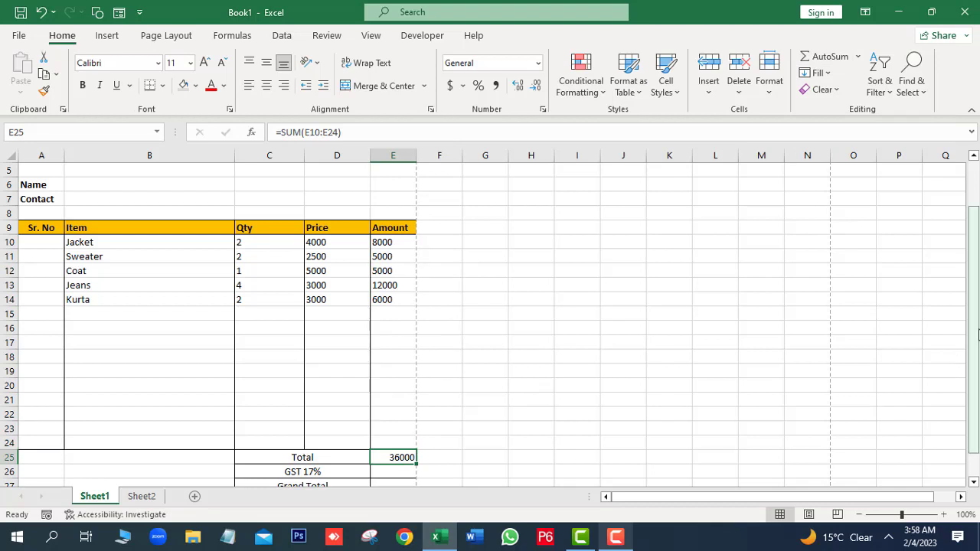
# - Change the Jacket quantity in C10 to 4, bringing the Total to 44000
pyautogui.moveTo(972, 306); pyautogui.dragTo(973, 329)
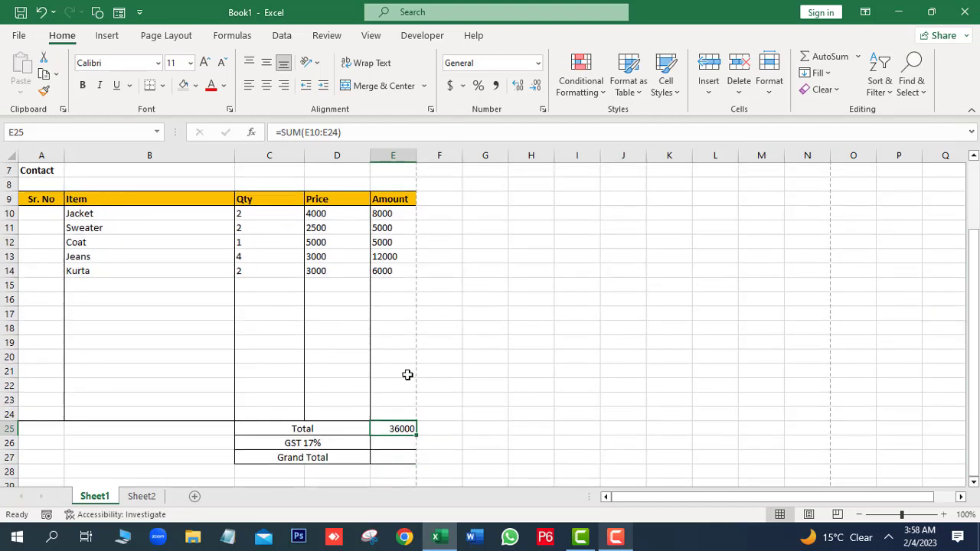
pyautogui.click(399, 444)
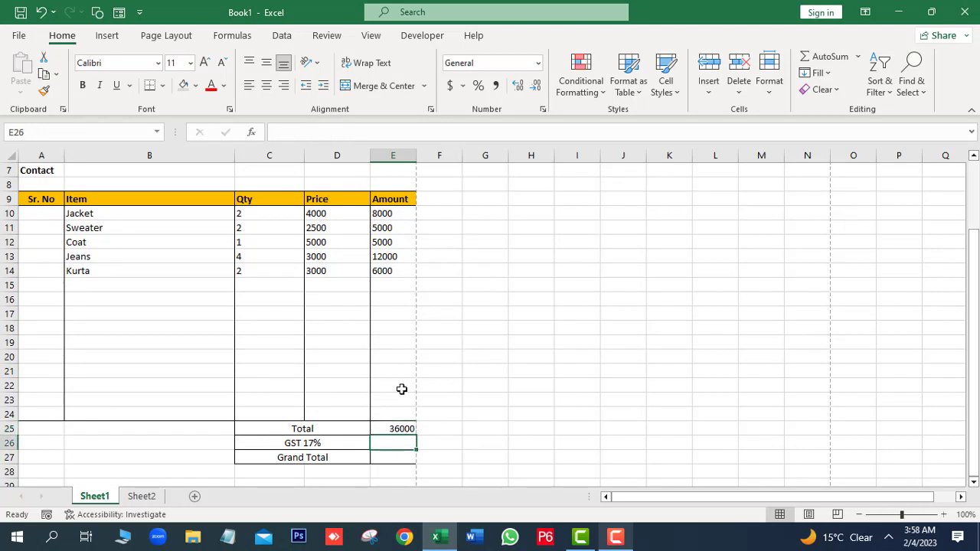
pyautogui.click(256, 218)
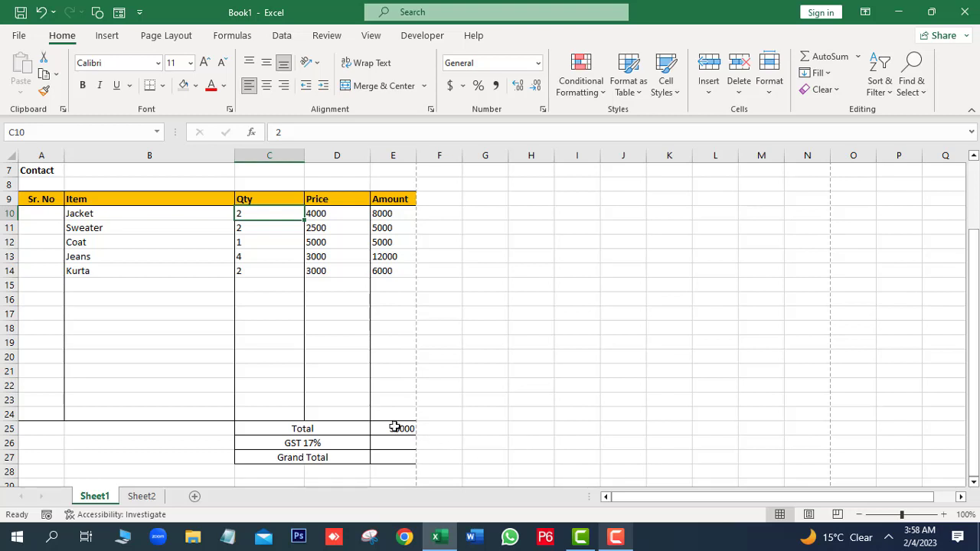
pyautogui.write('4')
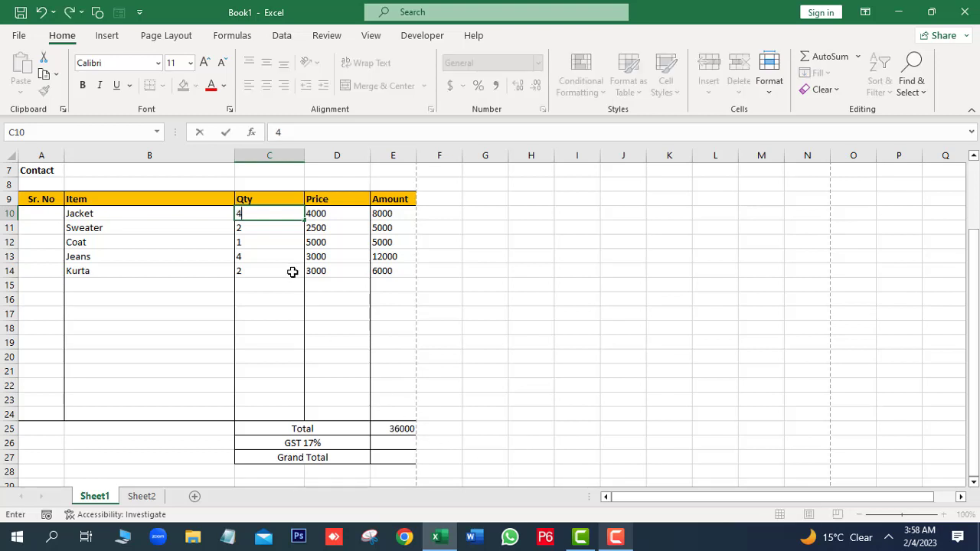
pyautogui.press('Return')
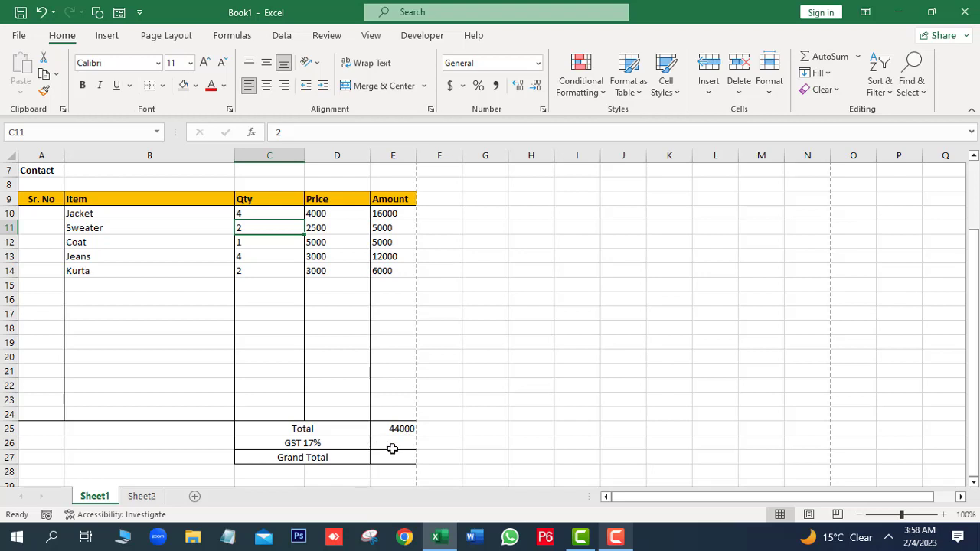
pyautogui.click(392, 448)
pyautogui.write('=')
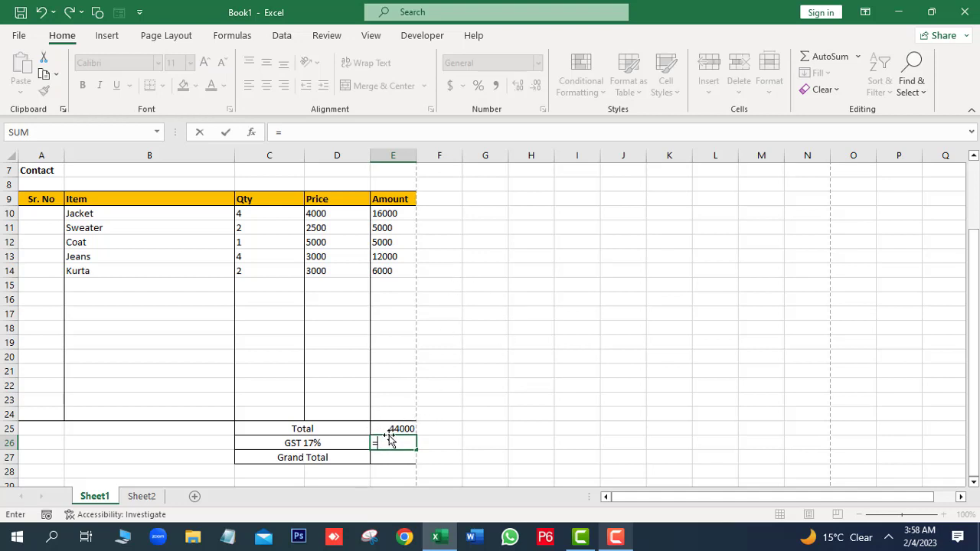
# - Enter =E25*17% in E26 so GST 17% shows 7480
pyautogui.click(395, 428)
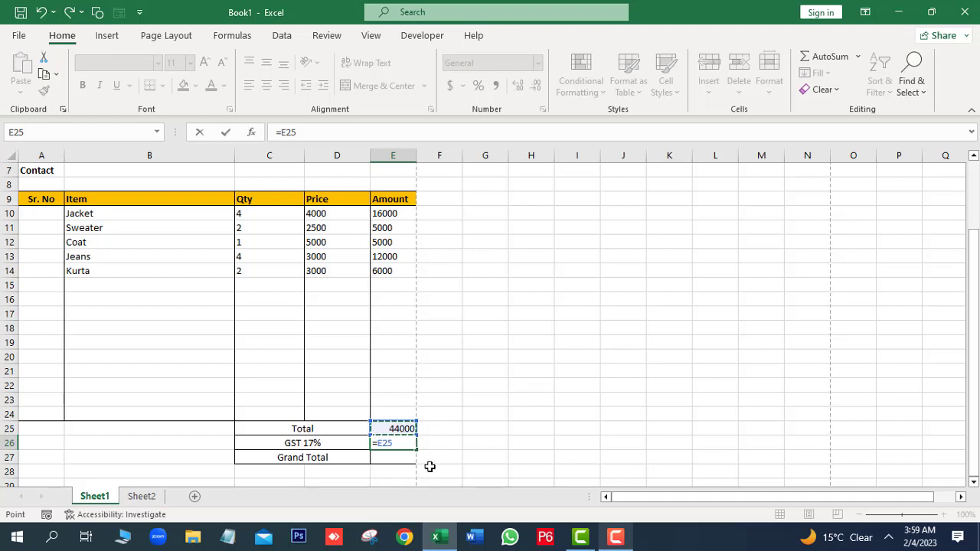
pyautogui.write('*1')
pyautogui.write('7')
pyautogui.press('Return')
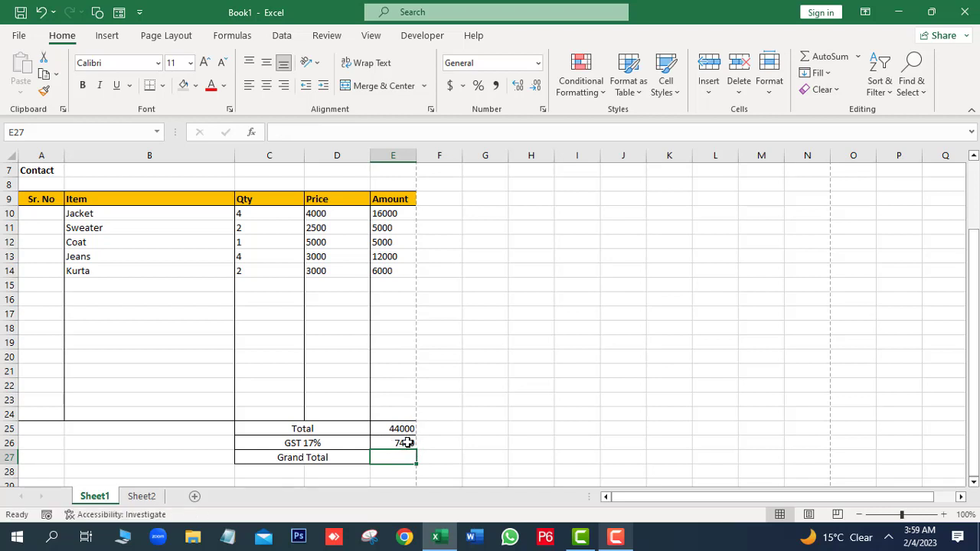
pyautogui.click(408, 442)
pyautogui.click(397, 456)
pyautogui.moveTo(411, 428)
pyautogui.mouseDown()
pyautogui.moveTo(411, 457)
pyautogui.moveTo(412, 432)
pyautogui.mouseUp()
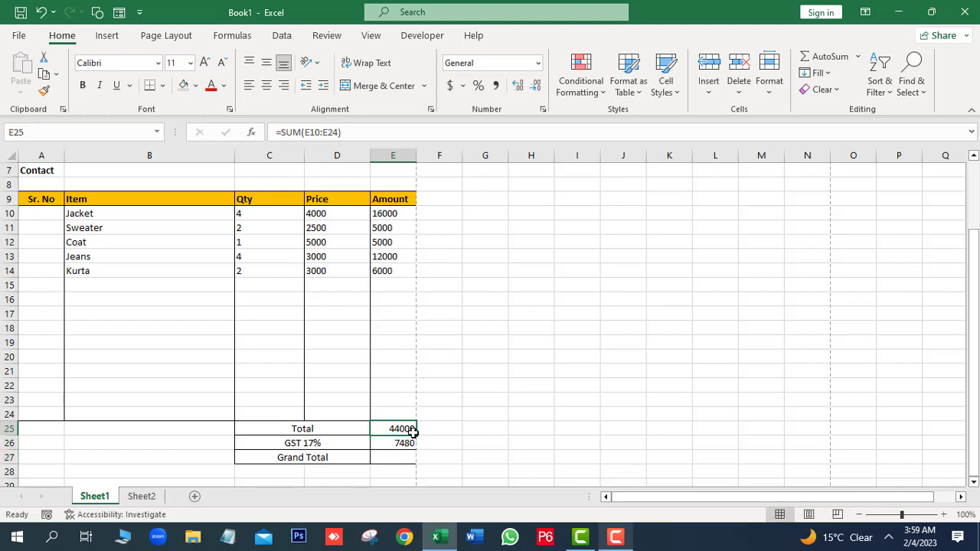
# - Build a Grand Total formula in E27 adding the Total and GST cells
pyautogui.click(384, 456)
pyautogui.write('=')
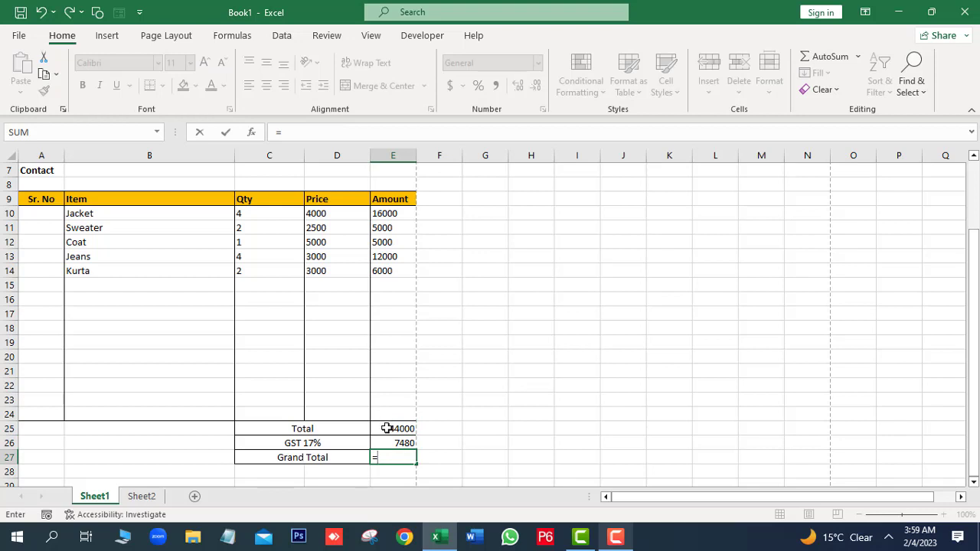
pyautogui.click(386, 429)
pyautogui.write('+')
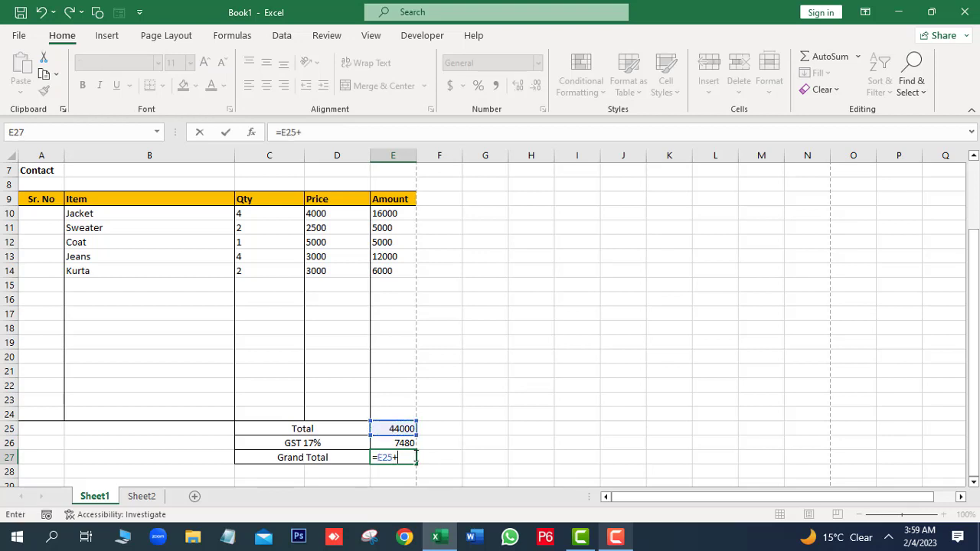
pyautogui.click(408, 443)
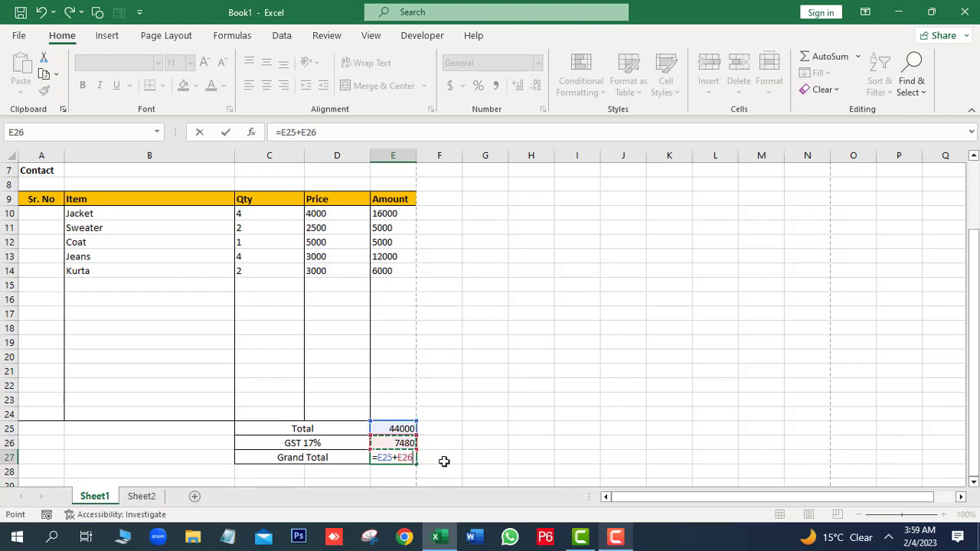
pyautogui.click(442, 458)
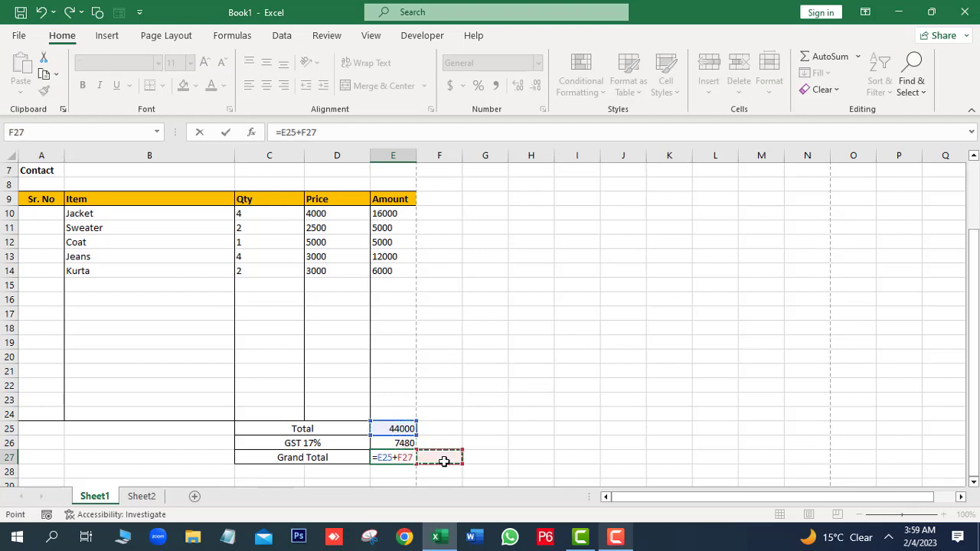
pyautogui.click(402, 457)
pyautogui.hotkey('ctrl', 'z')
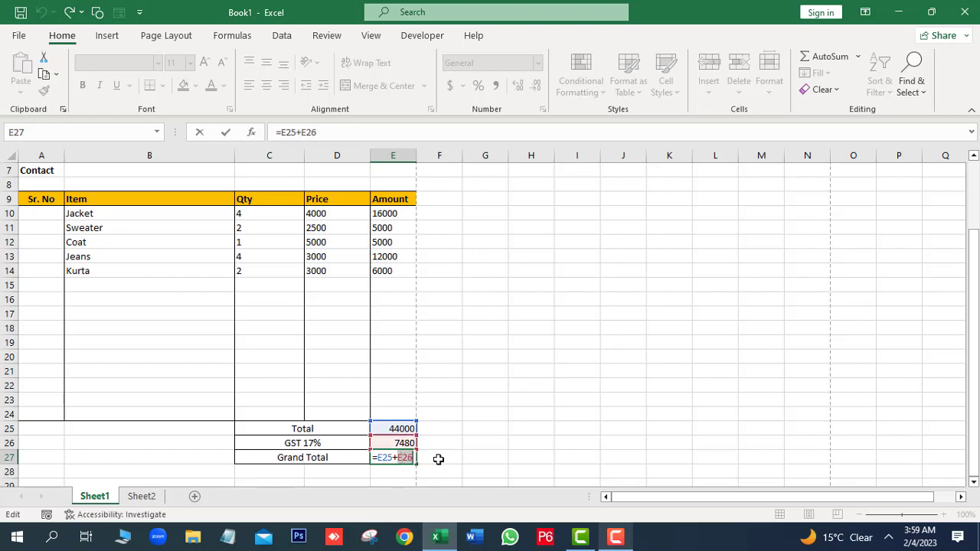
pyautogui.press('Return')
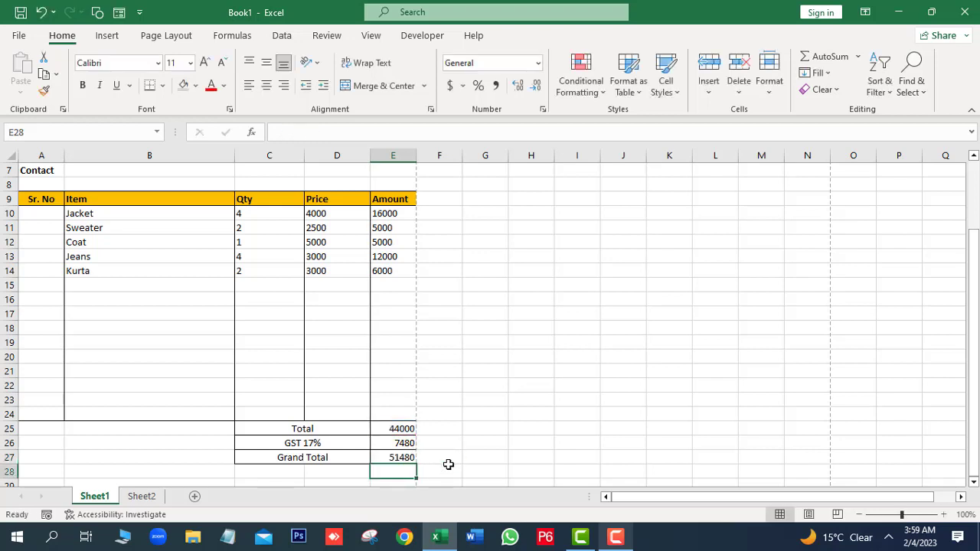
# - Replace it with an AutoSum of E25:E26, giving a Grand Total of 51480
pyautogui.click(406, 457)
pyautogui.press('Delete')
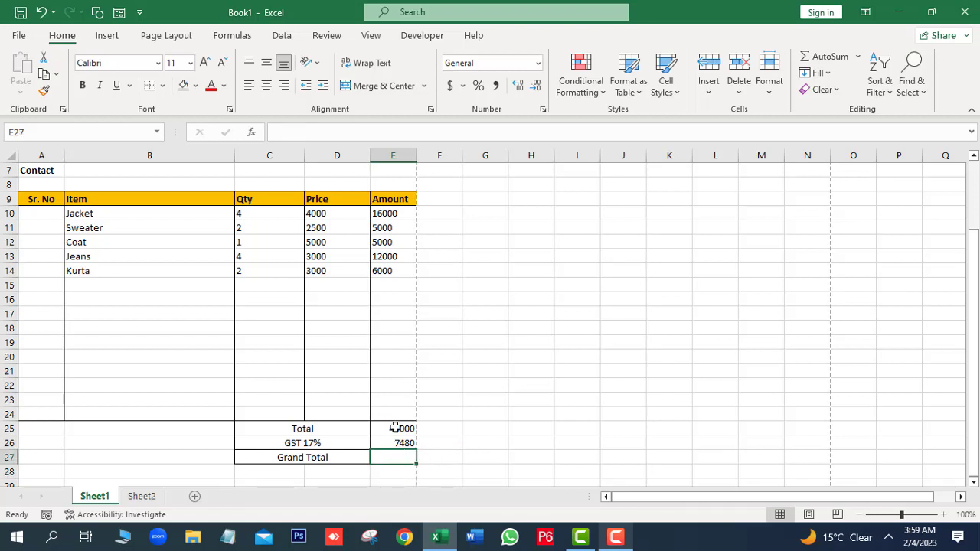
pyautogui.moveTo(393, 429); pyautogui.dragTo(392, 457)
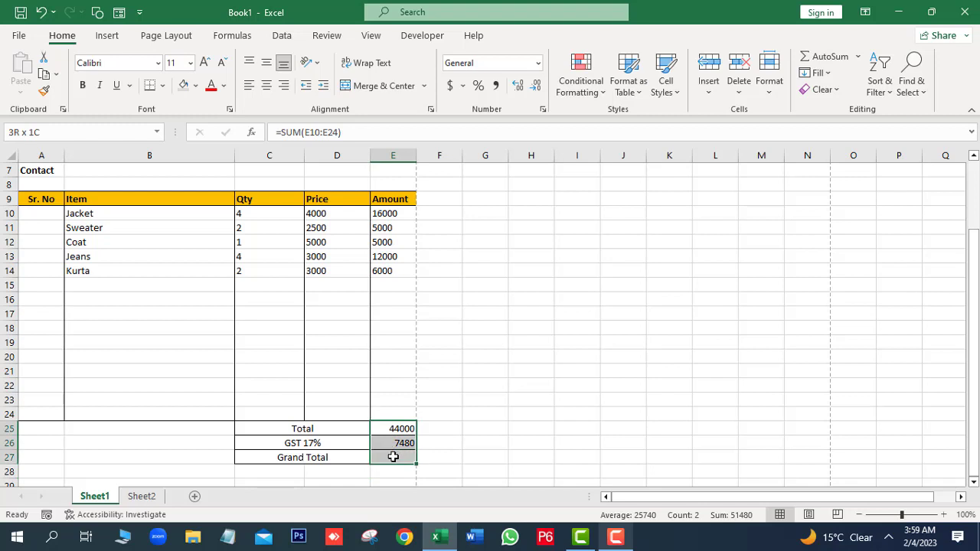
pyautogui.click(829, 56)
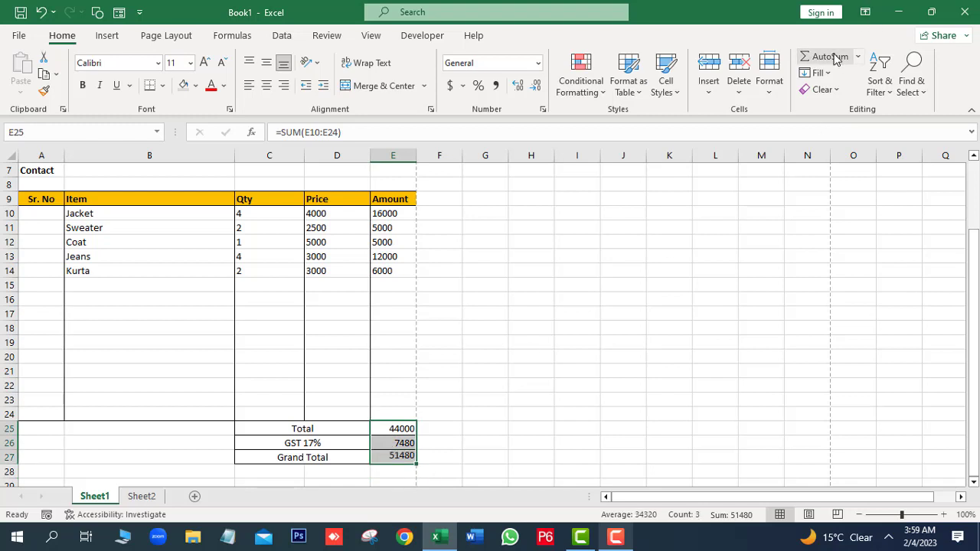
pyautogui.click(670, 285)
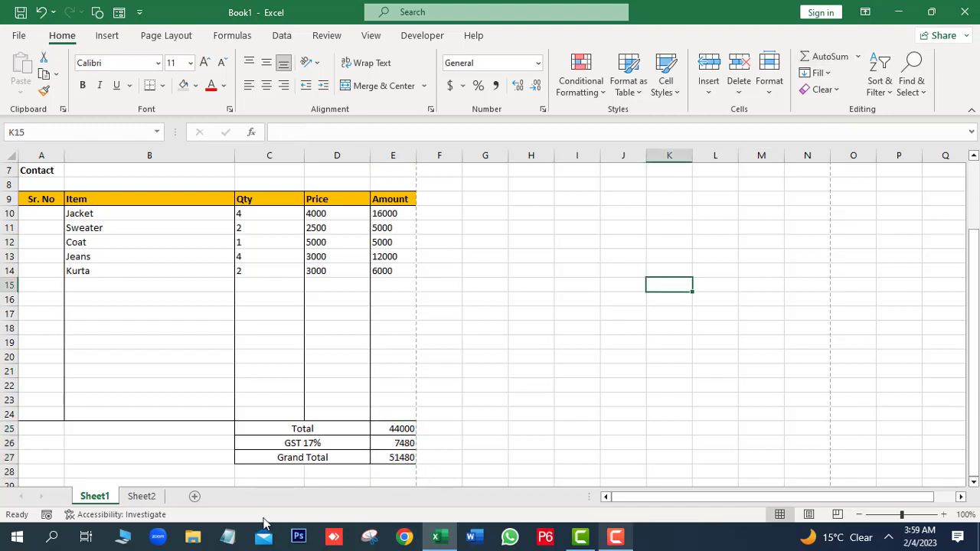
pyautogui.click(258, 425)
# - Give the Total, GST and Grand Total block C25:E27 a yellow fill and bold text
pyautogui.moveTo(257, 425); pyautogui.dragTo(409, 458)
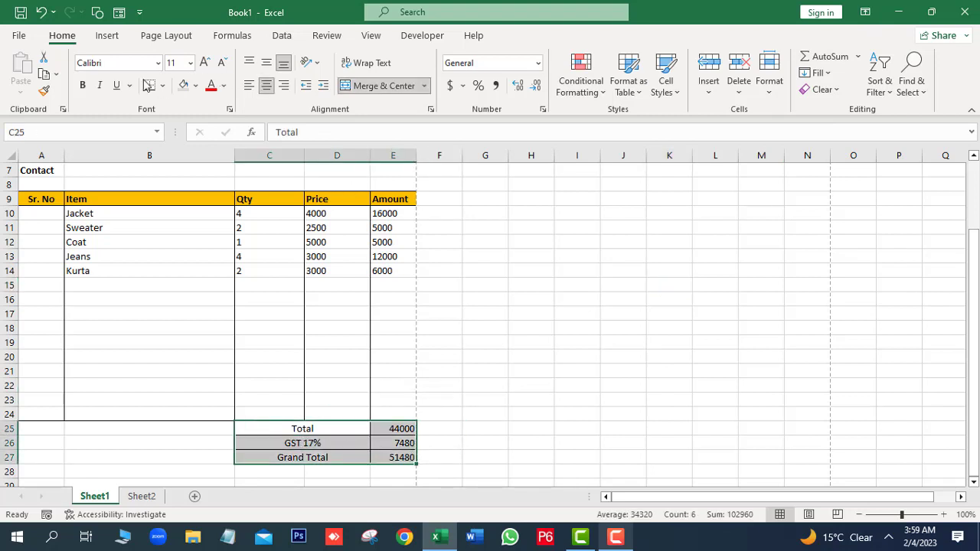
pyautogui.click(196, 86)
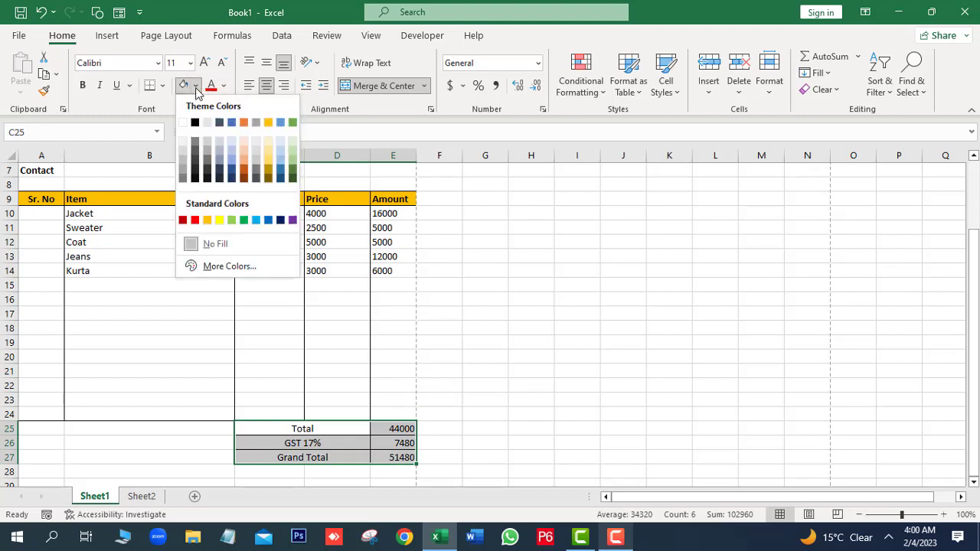
pyautogui.click(219, 221)
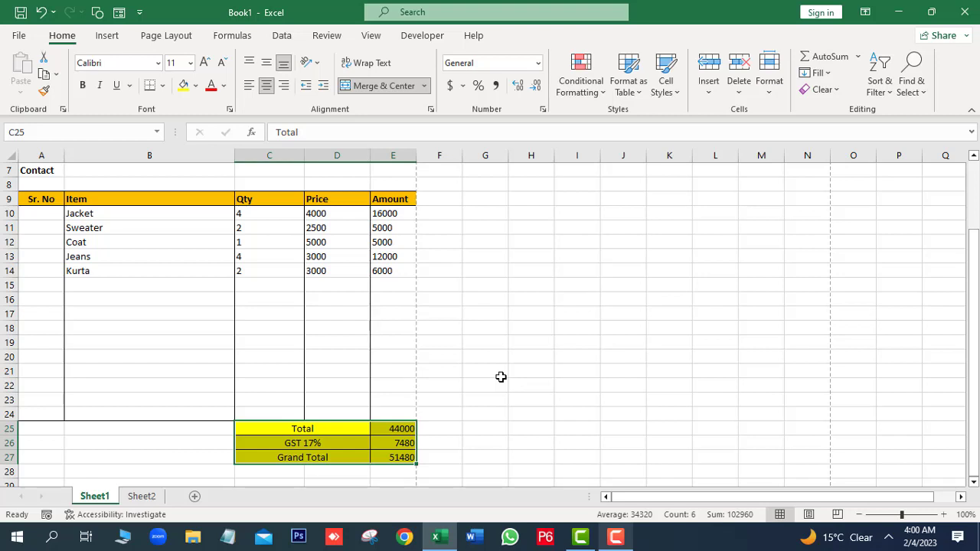
pyautogui.click(83, 85)
pyautogui.click(532, 356)
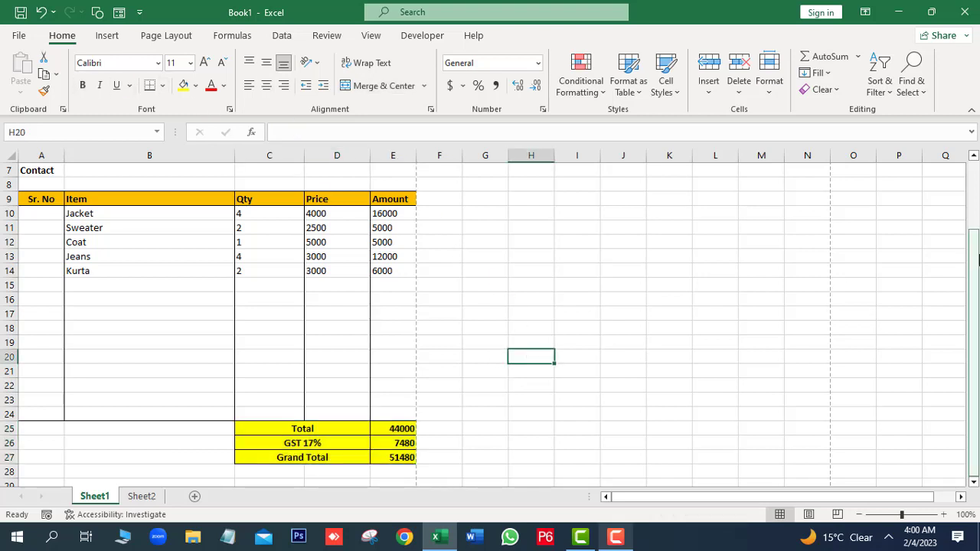
# - Center-align the item table A9:E24
pyautogui.moveTo(974, 260); pyautogui.dragTo(974, 252)
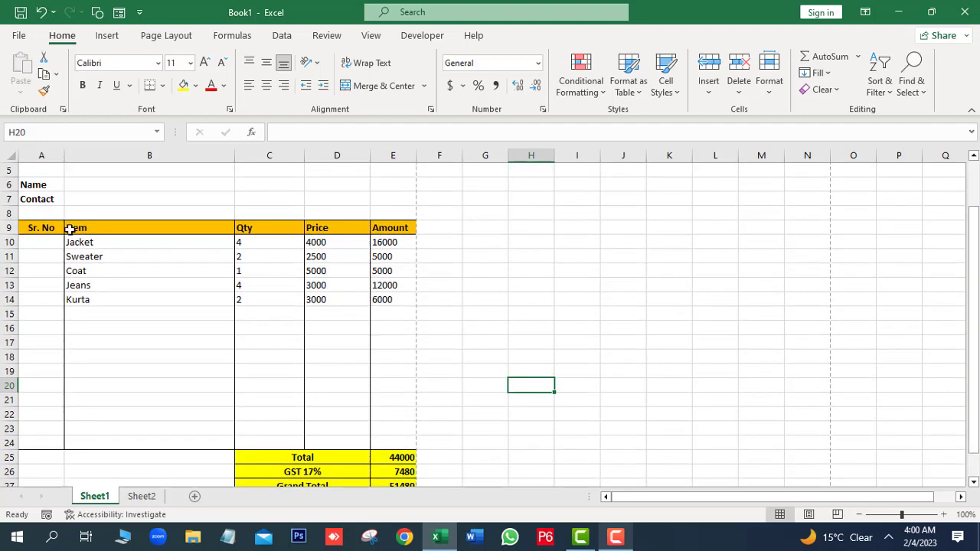
pyautogui.moveTo(42, 227)
pyautogui.mouseDown()
pyautogui.moveTo(397, 427)
pyautogui.moveTo(394, 440)
pyautogui.mouseUp()
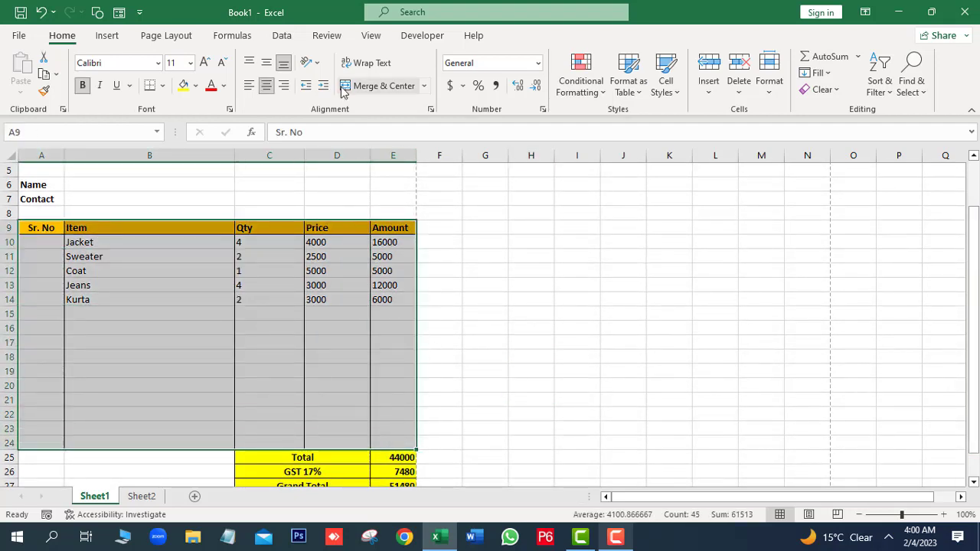
pyautogui.click(268, 87)
pyautogui.click(265, 86)
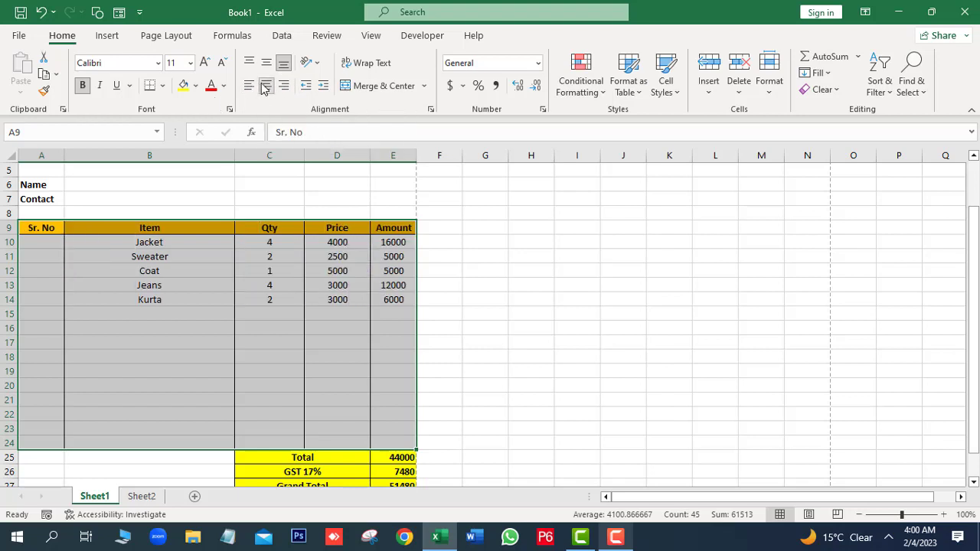
pyautogui.scroll(2, 972, 176)
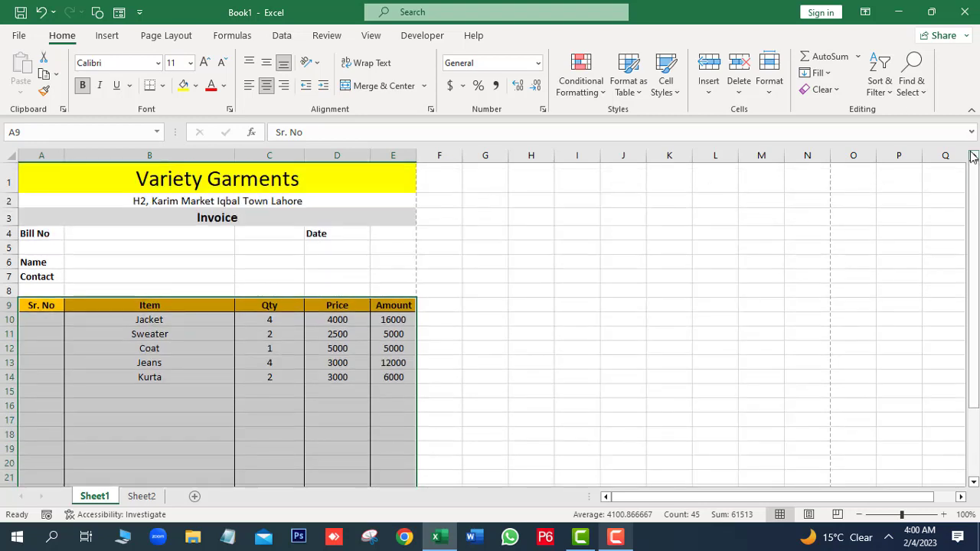
# - Enter the bill number, date 4/2/2023, the customer's full name and contact number
pyautogui.click(124, 237)
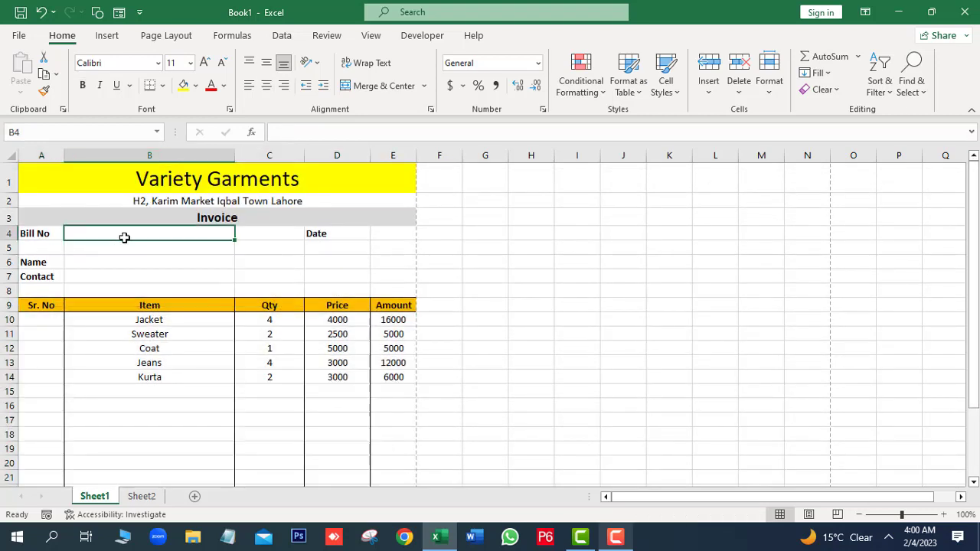
pyautogui.write('v')
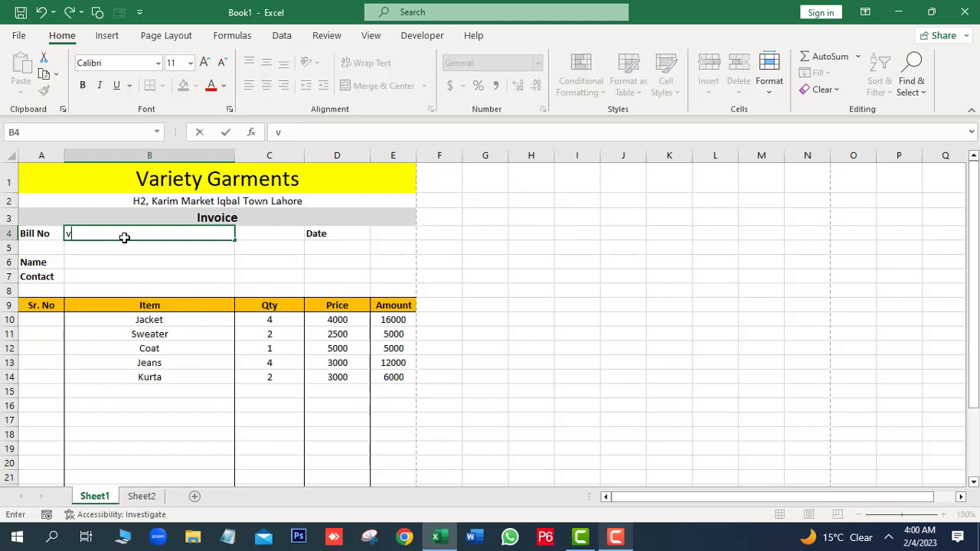
pyautogui.write('m1000')
pyautogui.click(383, 235)
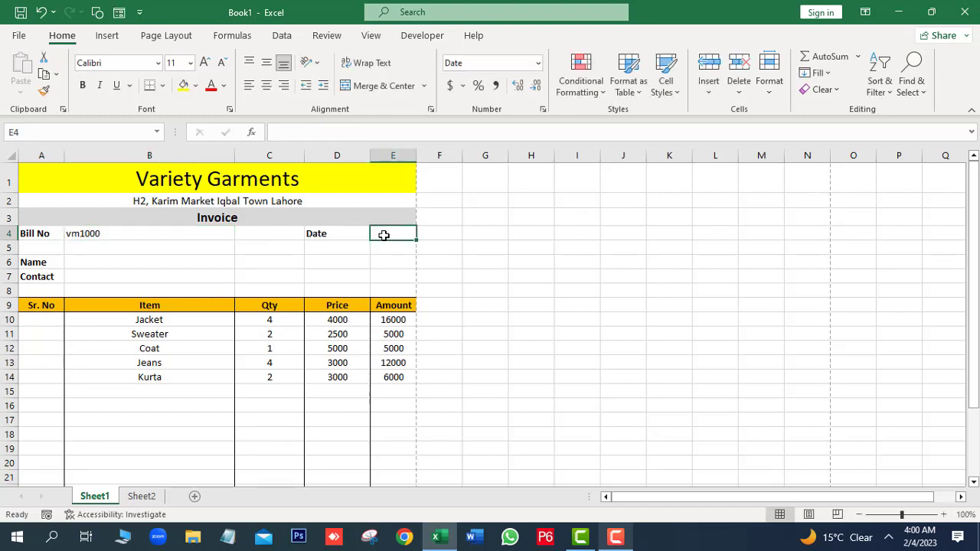
pyautogui.write('4/2/2023')
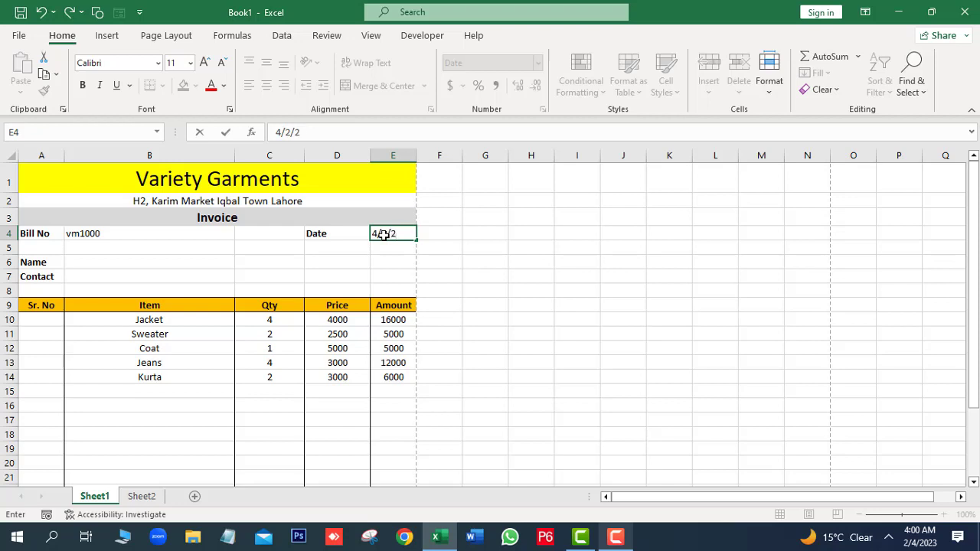
pyautogui.click(141, 262)
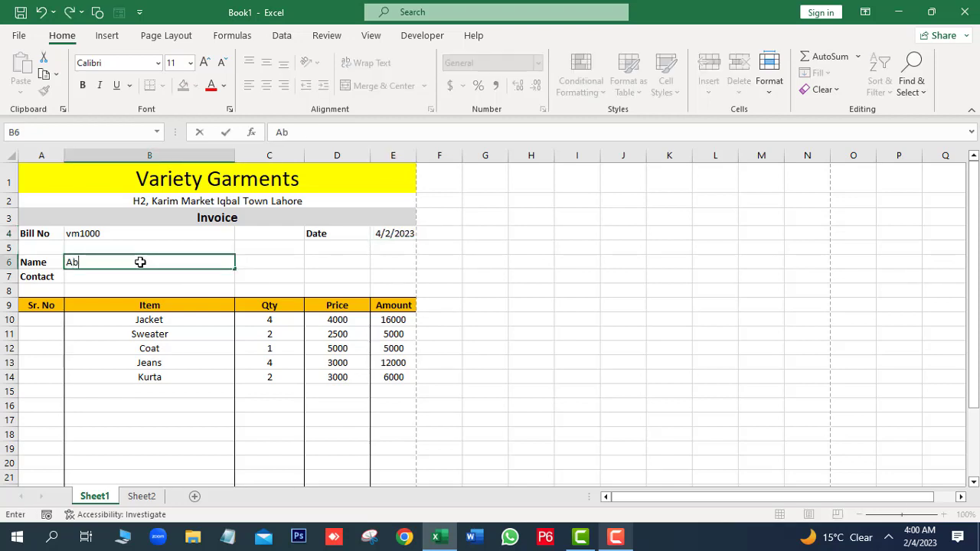
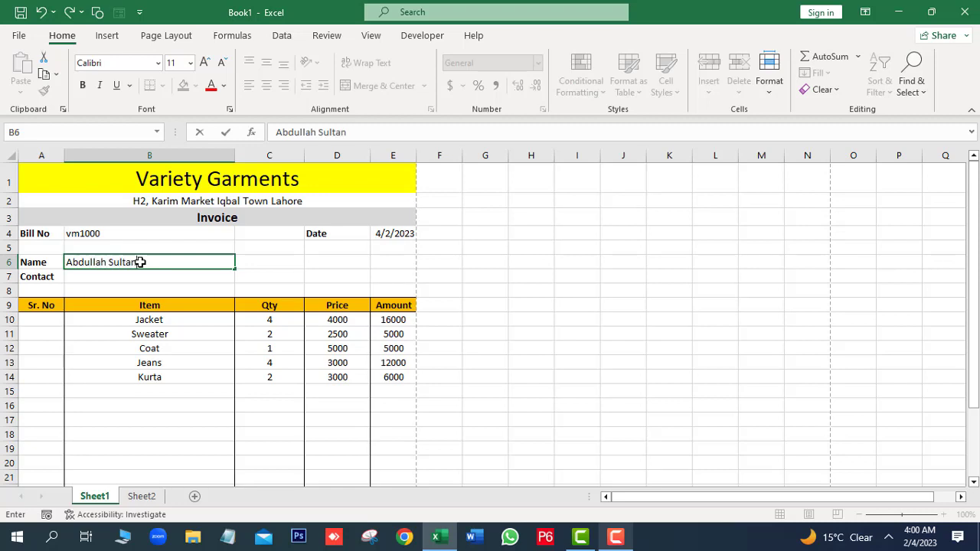
pyautogui.press('Return')
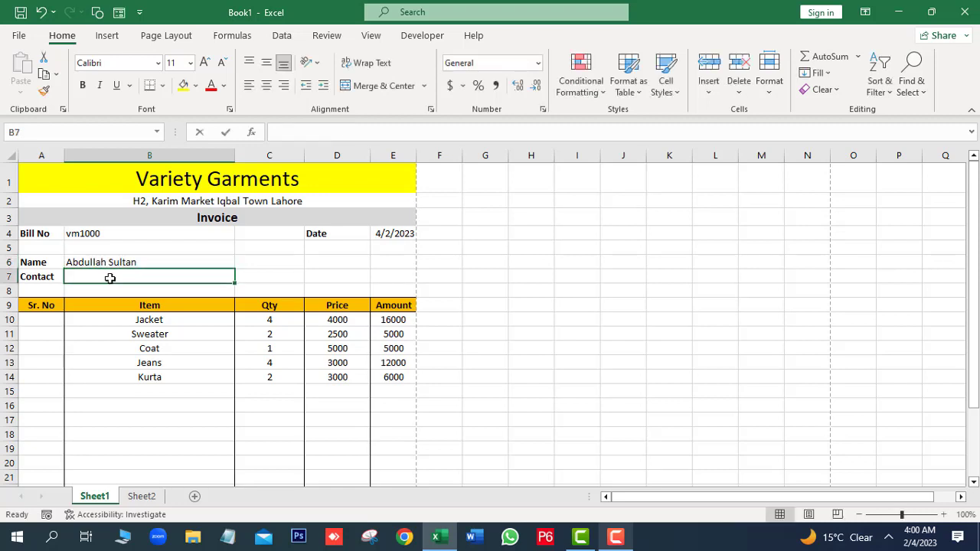
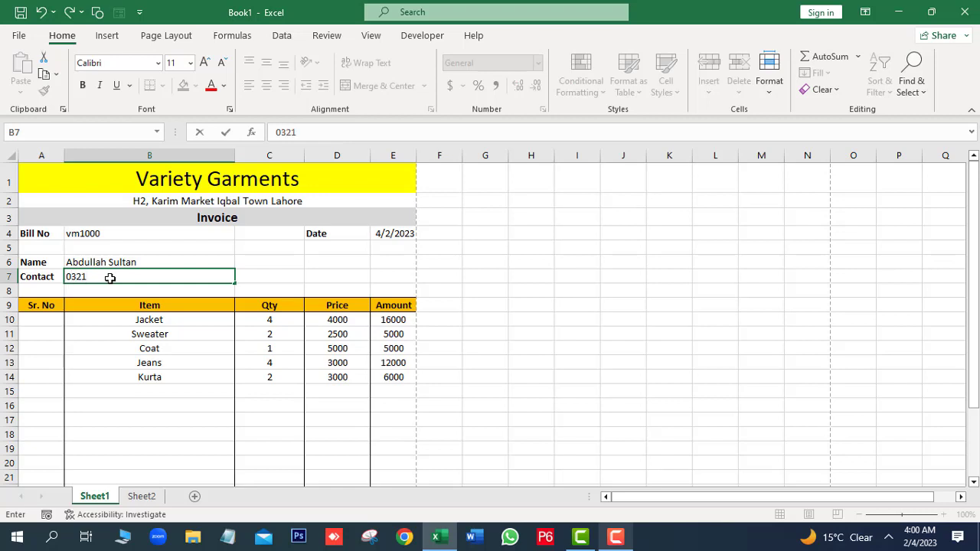
pyautogui.click(269, 439)
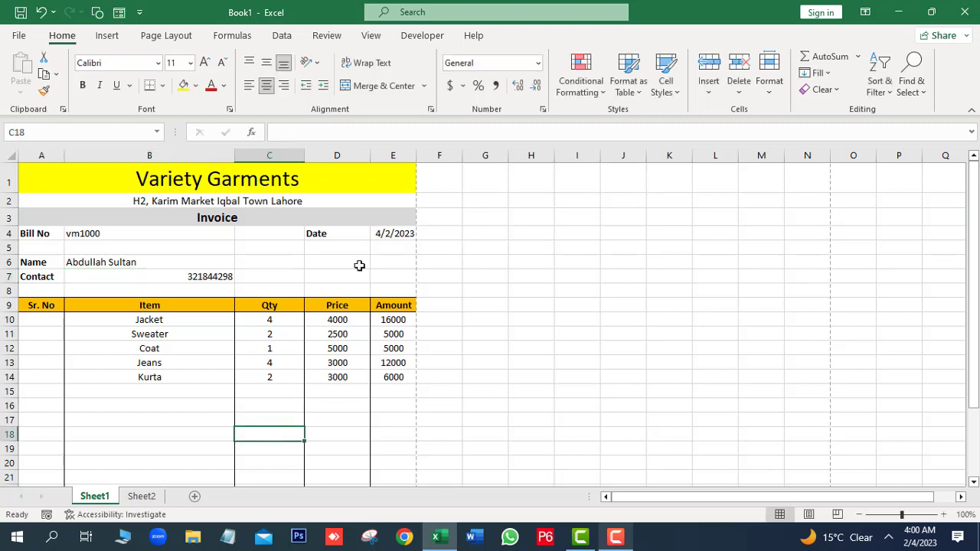
# - Left-align the customer details in B4:B7 and preview the invoice for printing
pyautogui.click(206, 279)
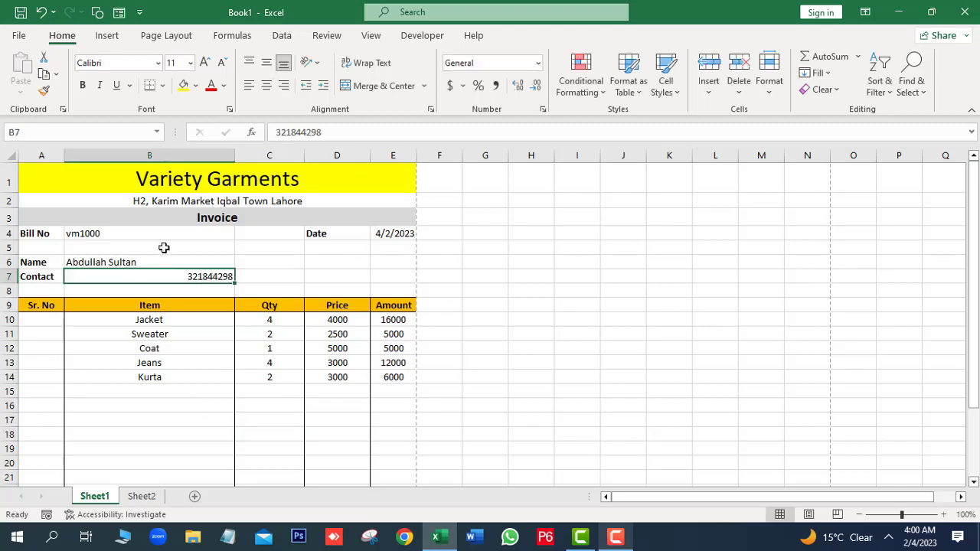
pyautogui.moveTo(140, 238); pyautogui.dragTo(133, 280)
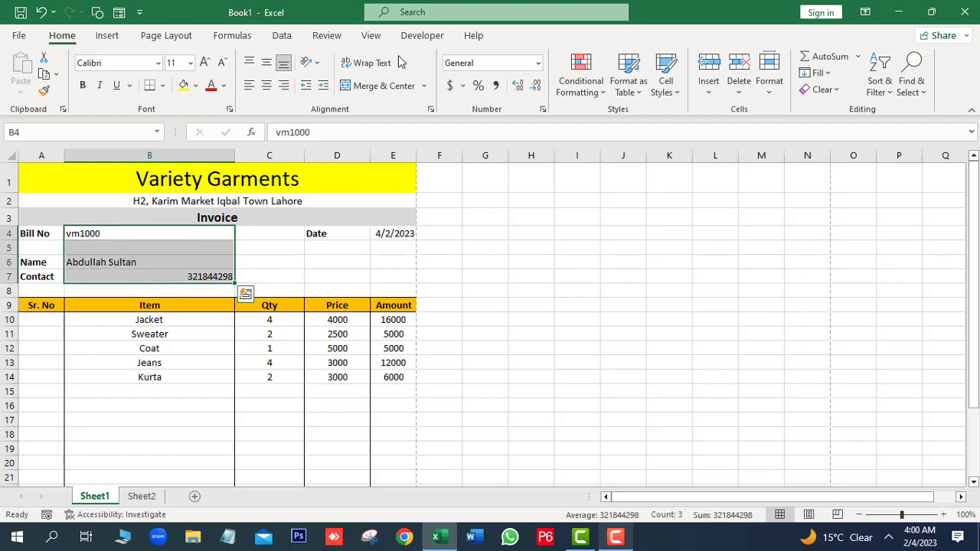
pyautogui.click(254, 88)
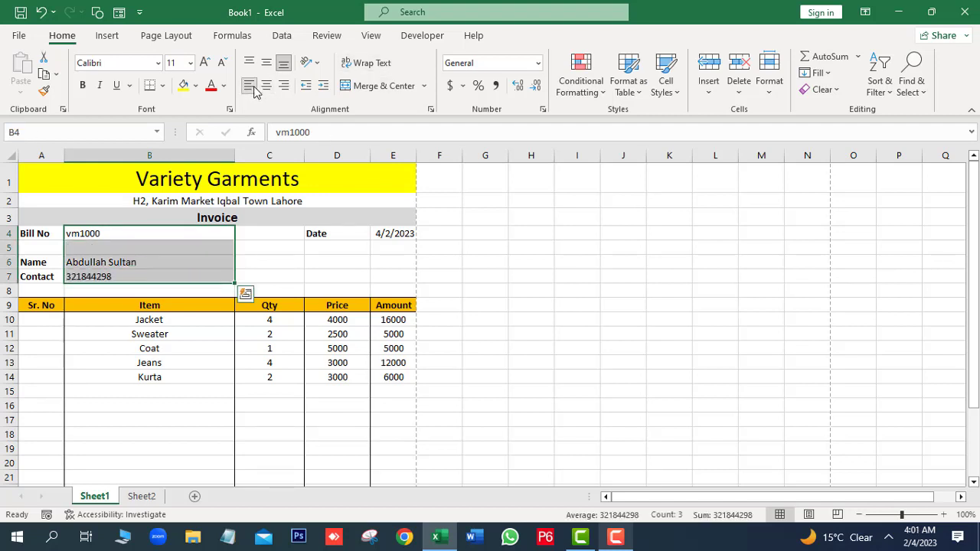
pyautogui.click(404, 244)
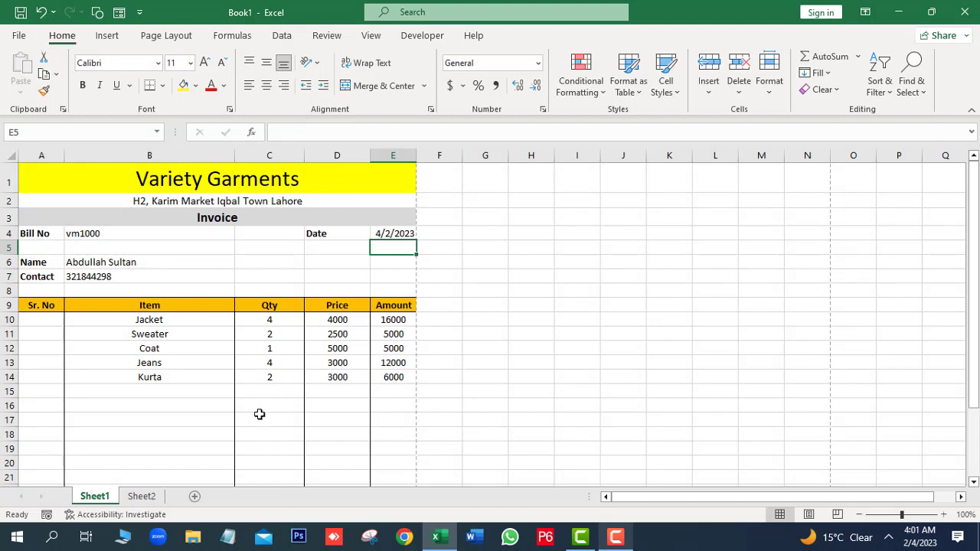
pyautogui.hotkey('ctrl', 'p')
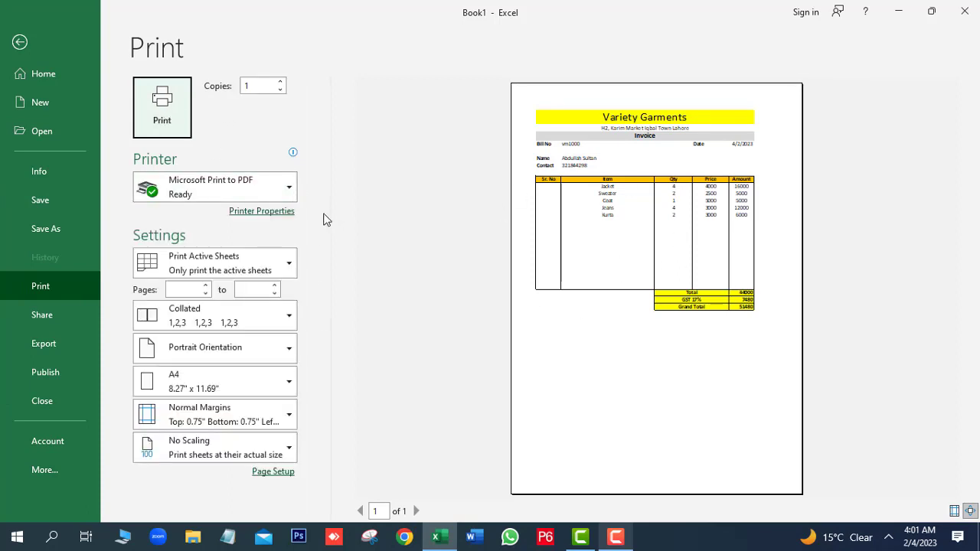
pyautogui.click(289, 192)
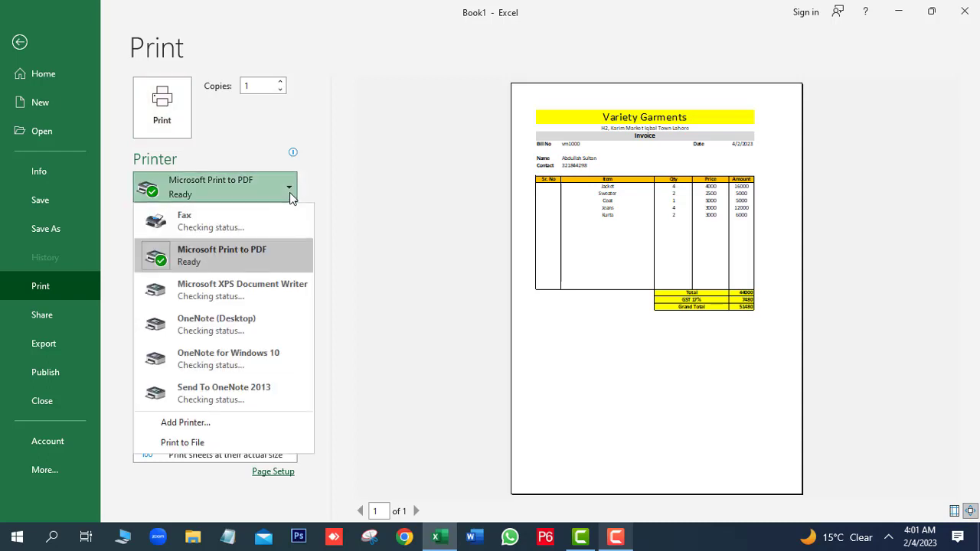
pyautogui.click(289, 192)
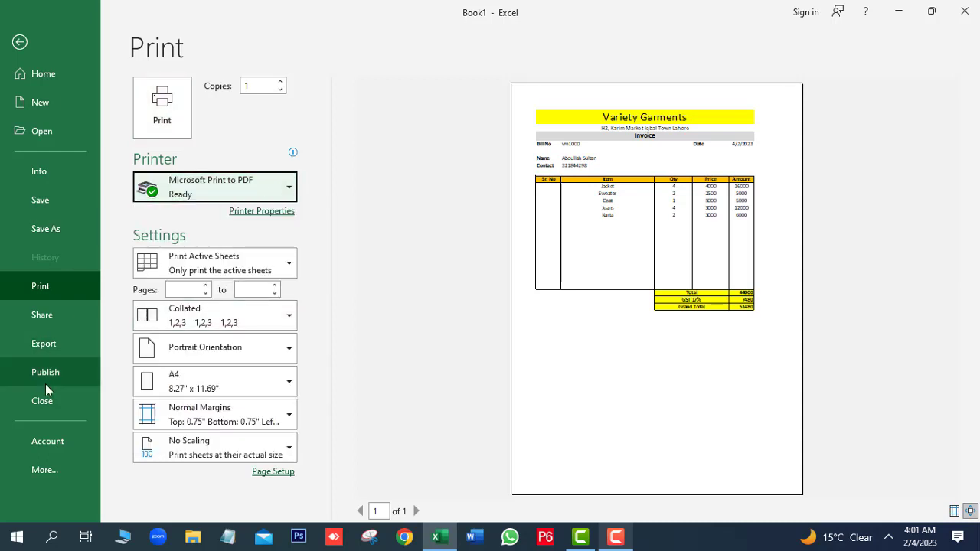
pyautogui.click(56, 227)
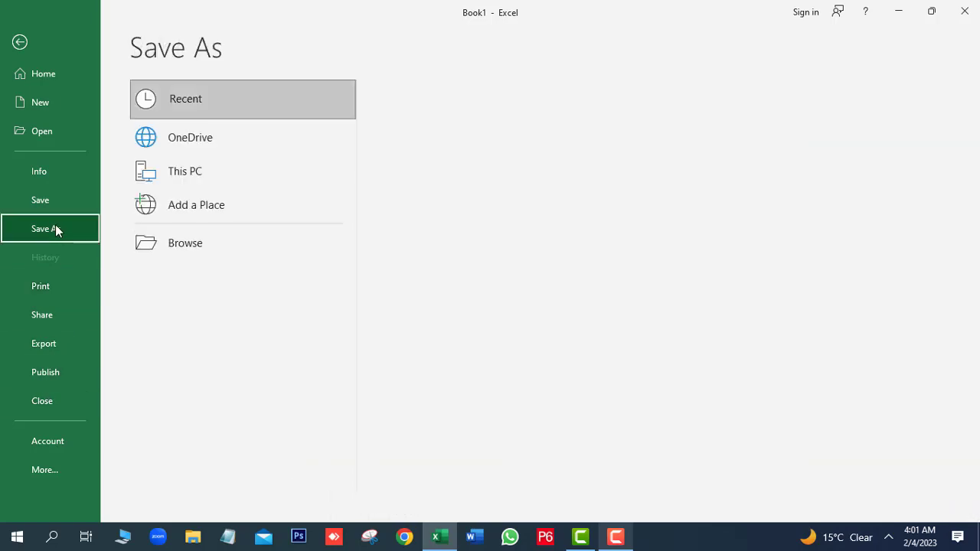
pyautogui.click(182, 254)
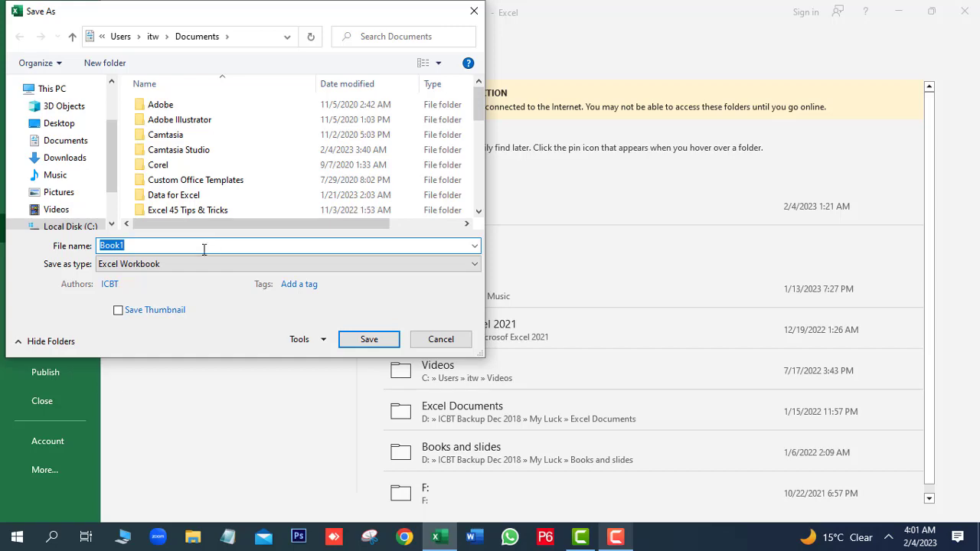
pyautogui.click(234, 263)
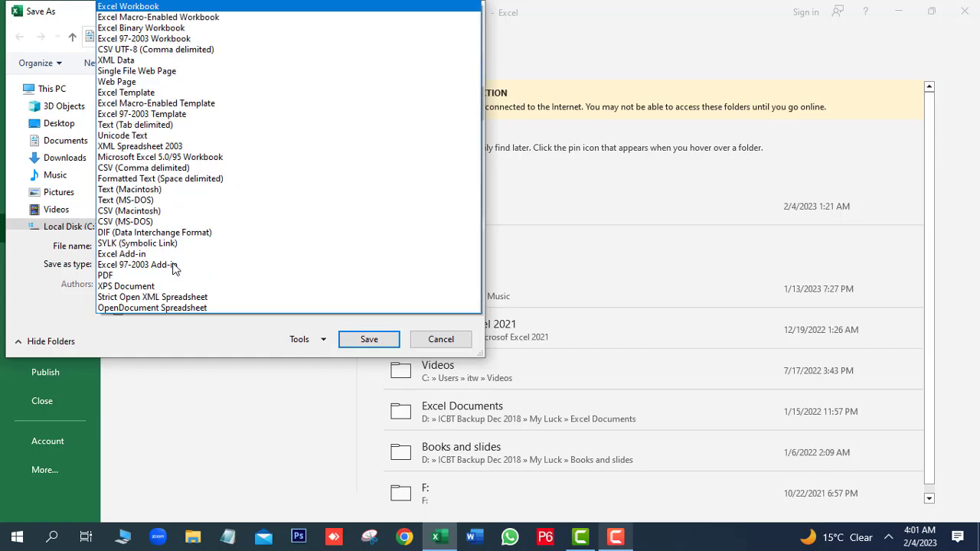
pyautogui.click(122, 276)
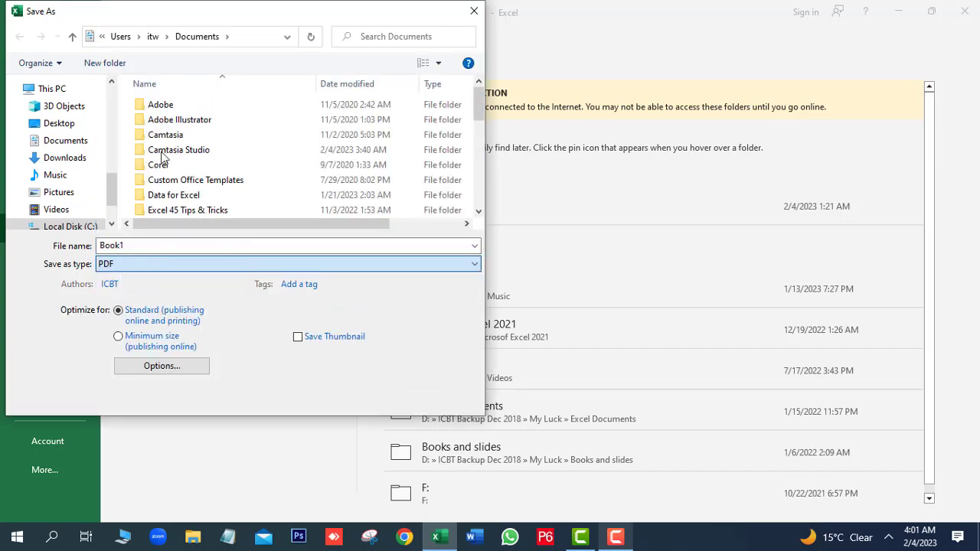
pyautogui.click(441, 397)
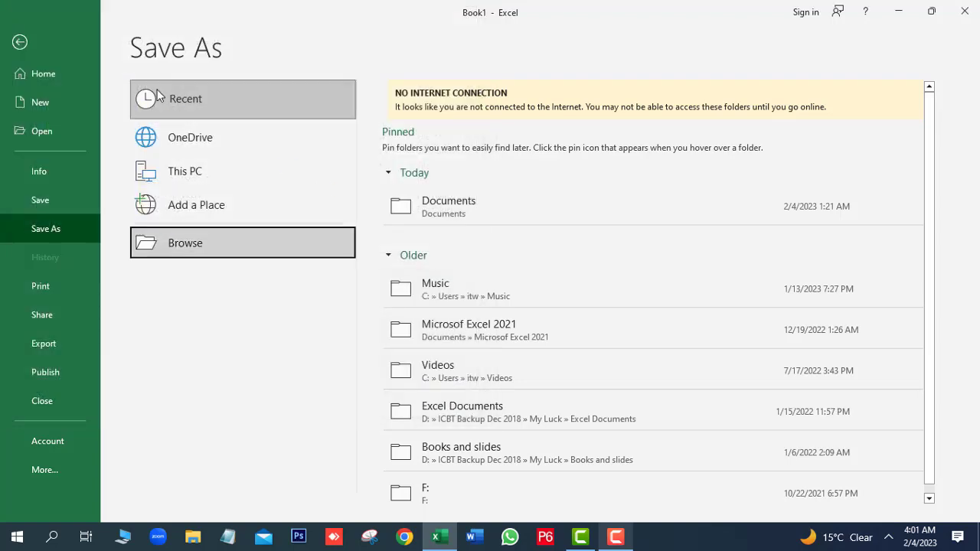
pyautogui.click(18, 31)
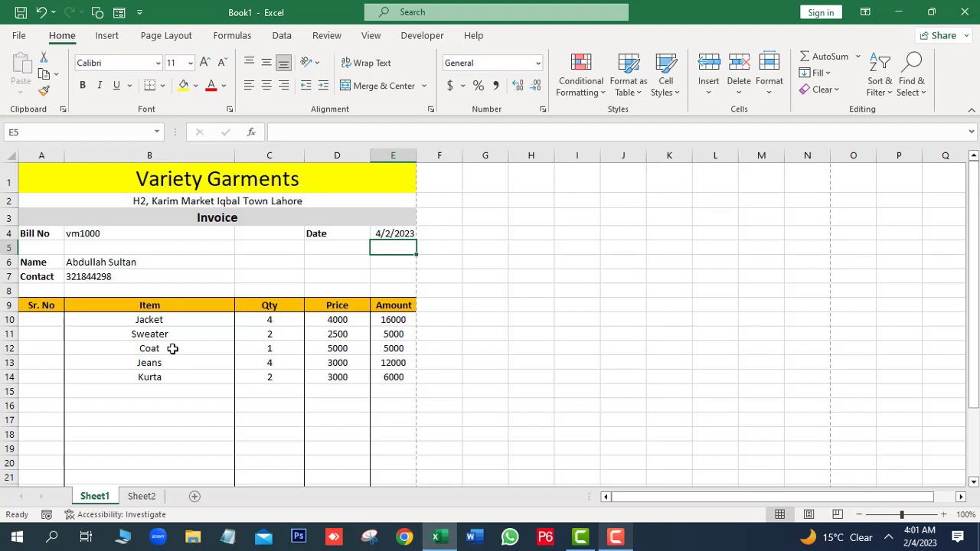
pyautogui.click(163, 320)
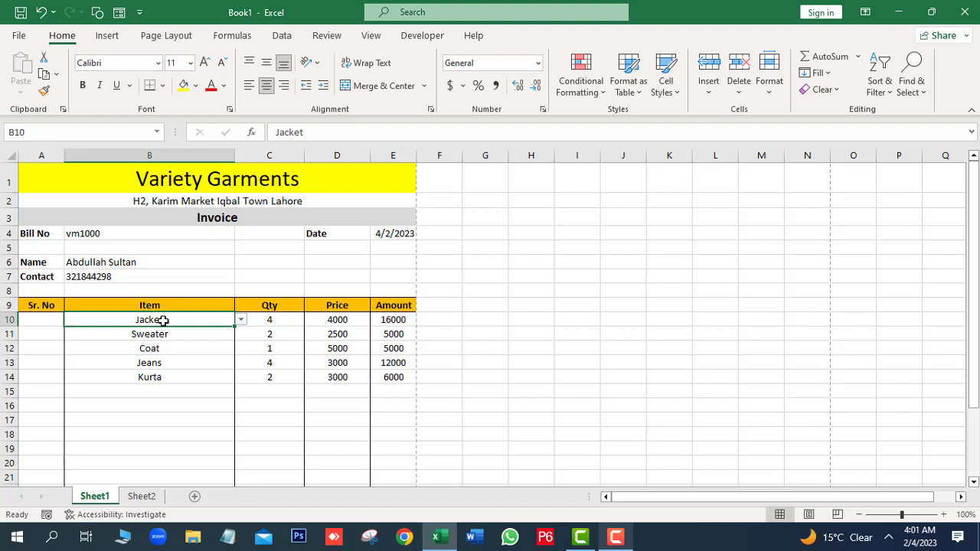
pyautogui.moveTo(163, 320); pyautogui.dragTo(164, 376)
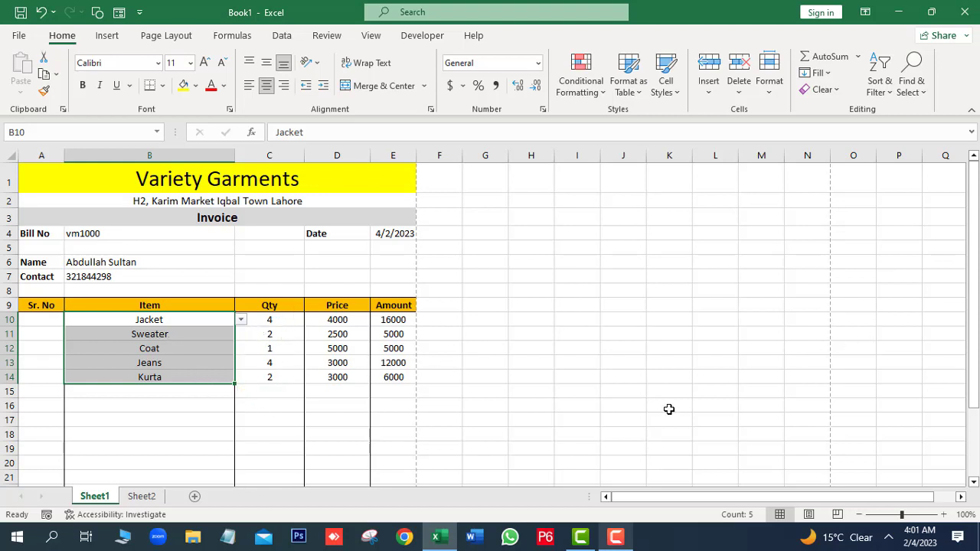
pyautogui.moveTo(974, 402); pyautogui.dragTo(973, 469)
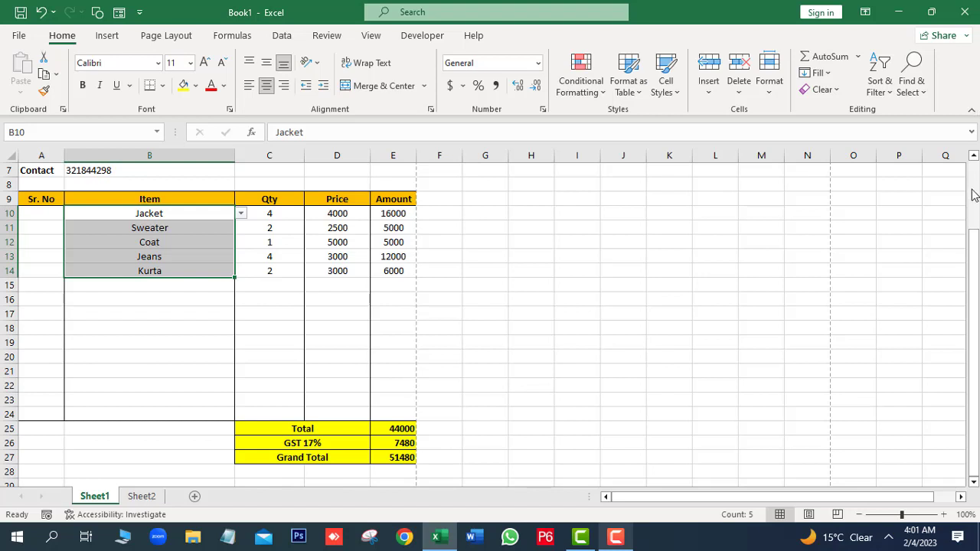
pyautogui.moveTo(974, 225); pyautogui.dragTo(973, 186)
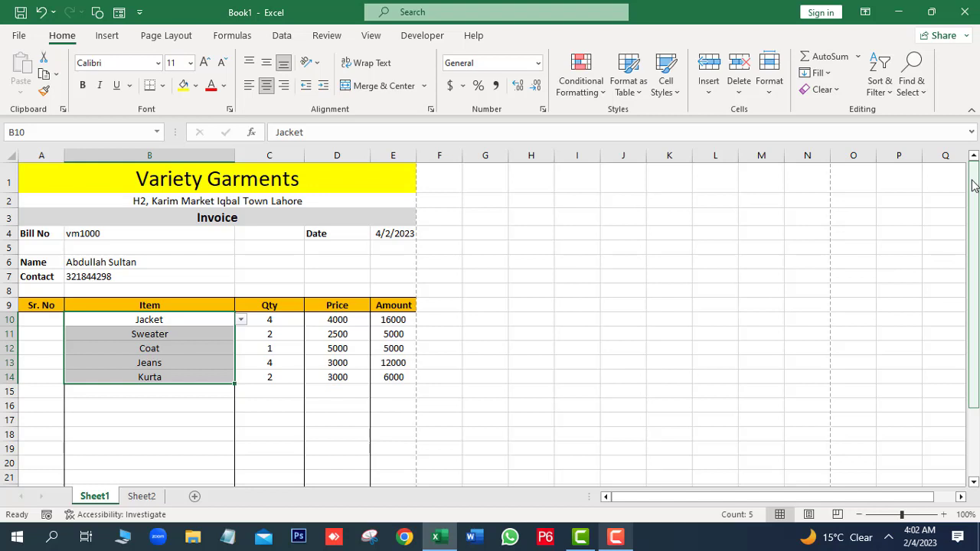
# - Begin recording a macro named ZeroZ, stored in This Workbook, with shortcut Ctrl+Shift+Z
pyautogui.hotkey('ctrl', 'v')
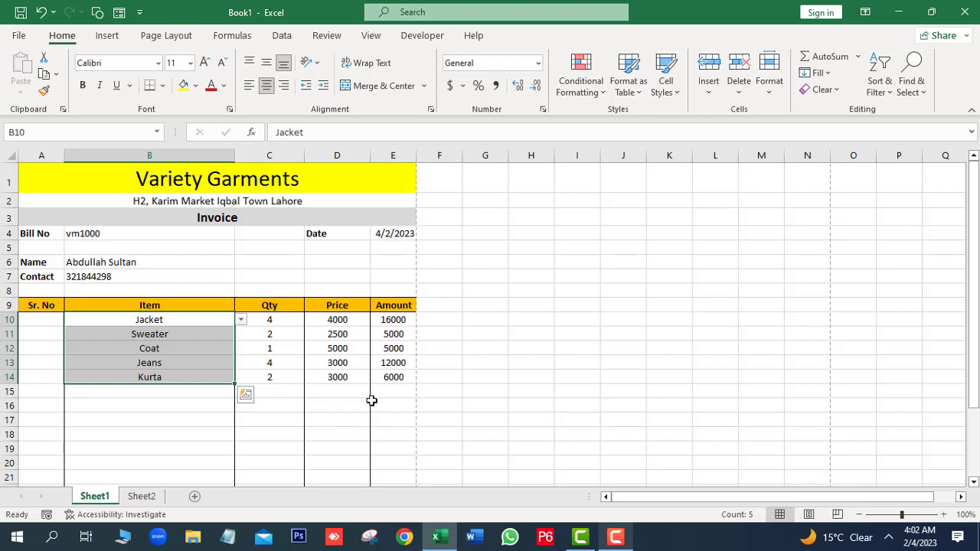
pyautogui.click(518, 85)
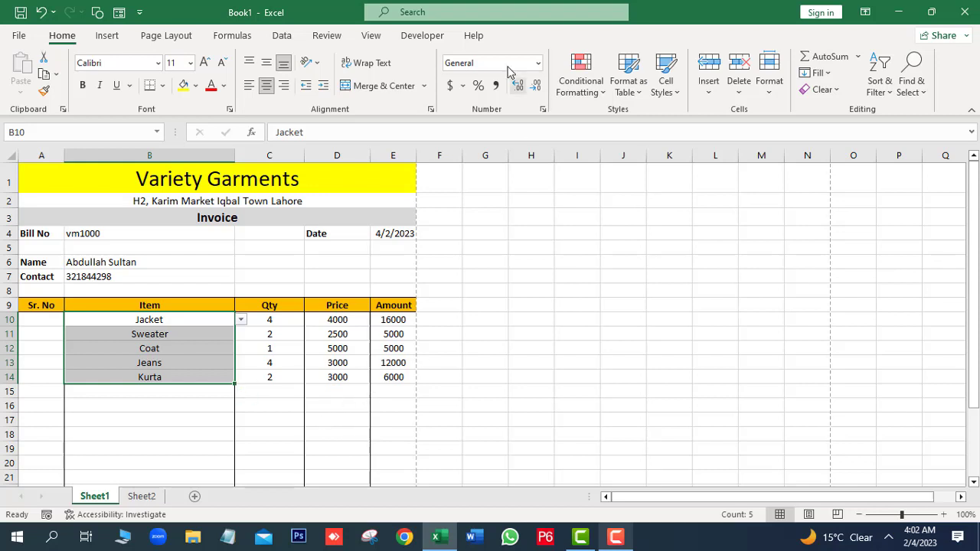
pyautogui.click(417, 38)
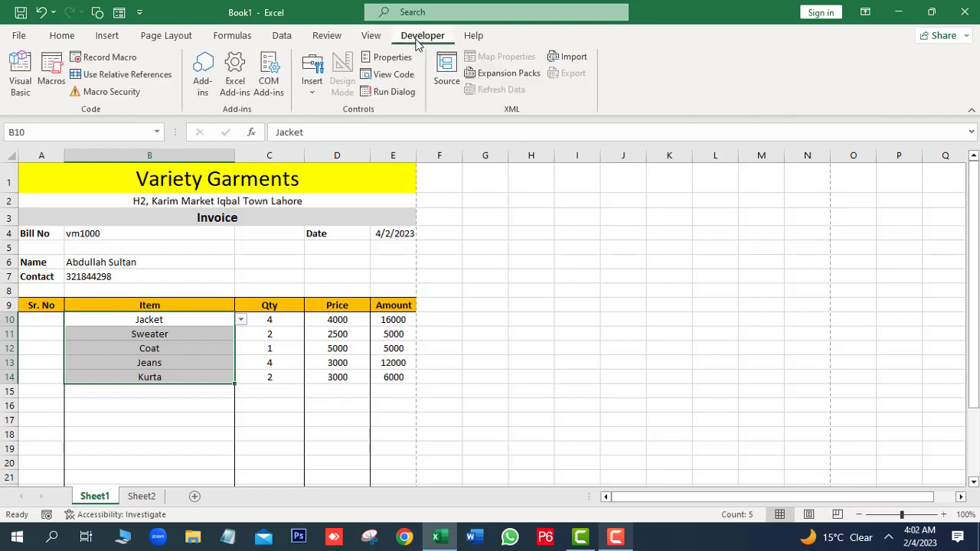
pyautogui.click(130, 66)
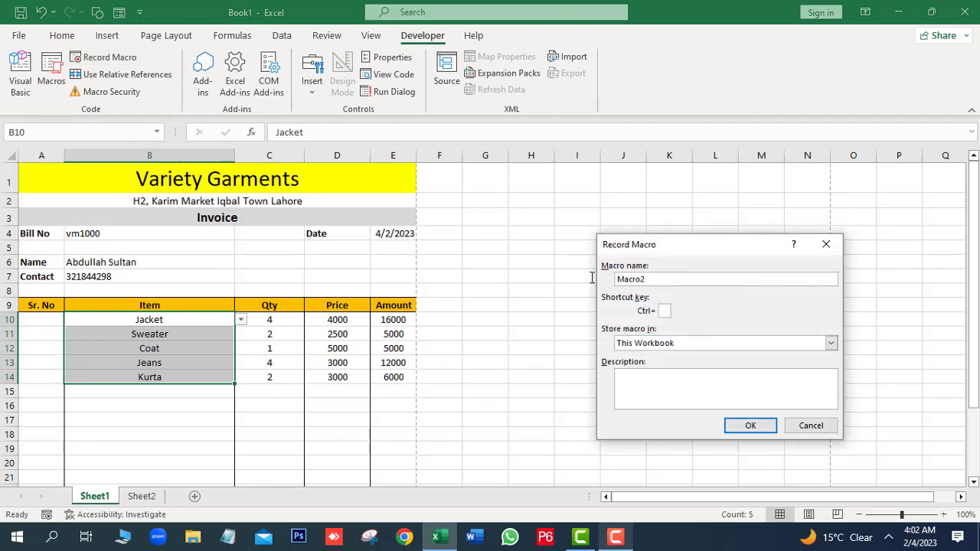
pyautogui.write('Z')
pyautogui.write('ero')
pyautogui.write('Z')
pyautogui.click(663, 311)
pyautogui.write('Z')
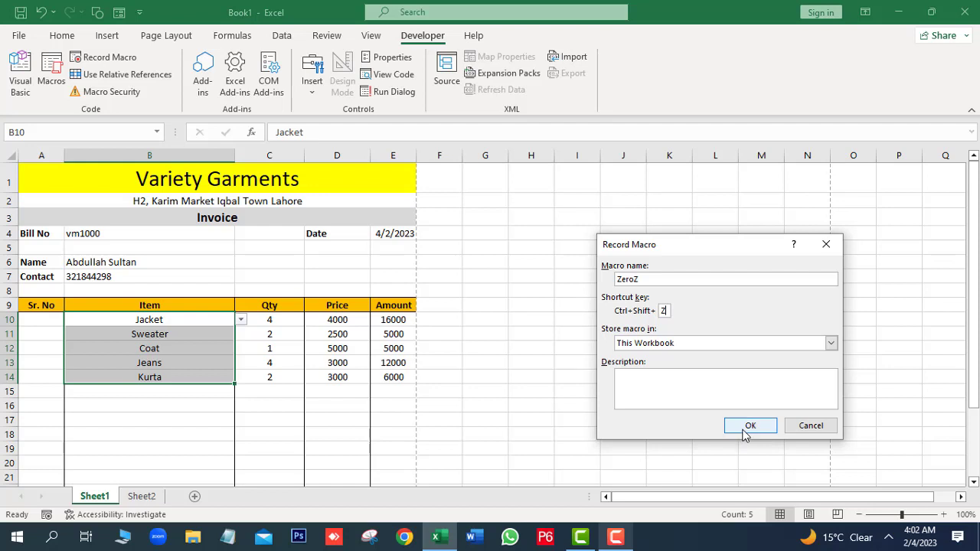
pyautogui.click(746, 425)
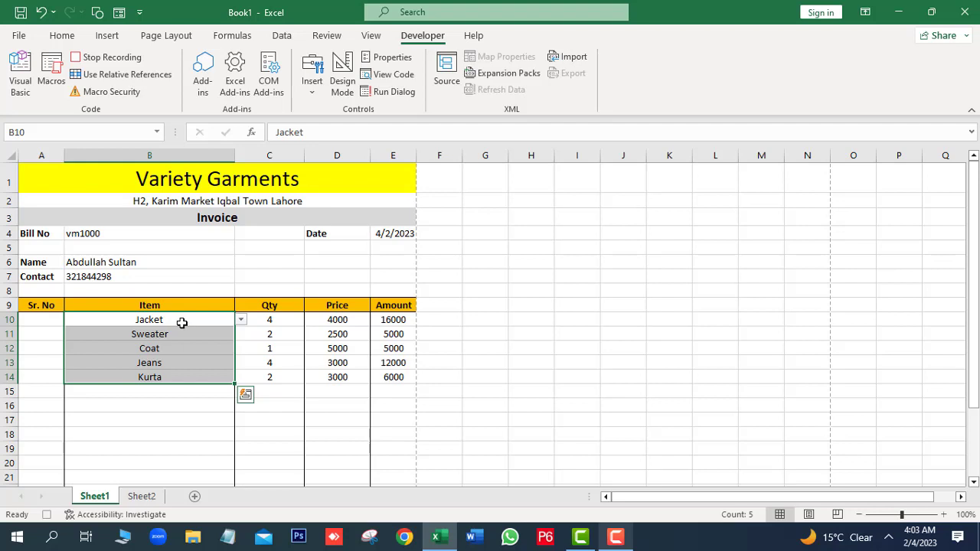
# - Clear the bill number B4, date E4, customer name B6 and contact number B7
pyautogui.click(90, 236)
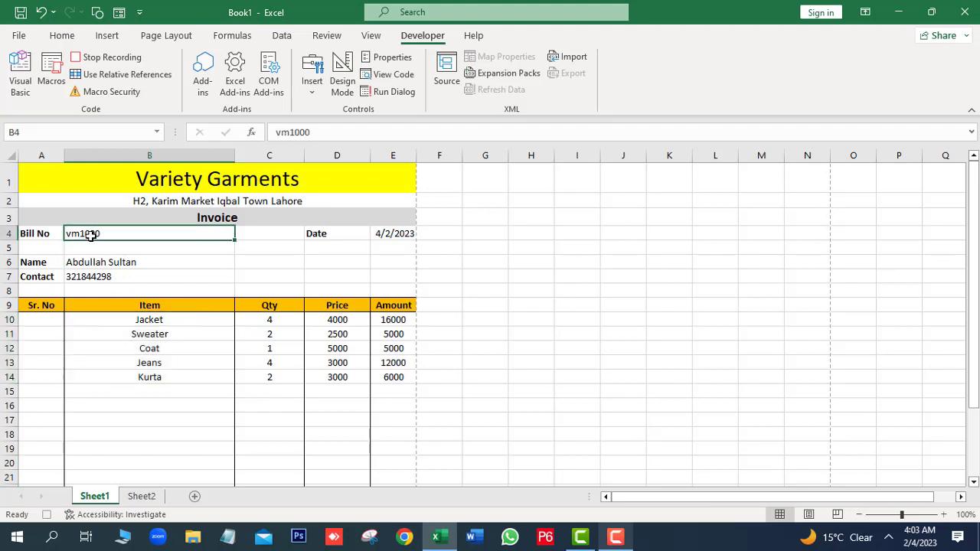
pyautogui.press('Delete')
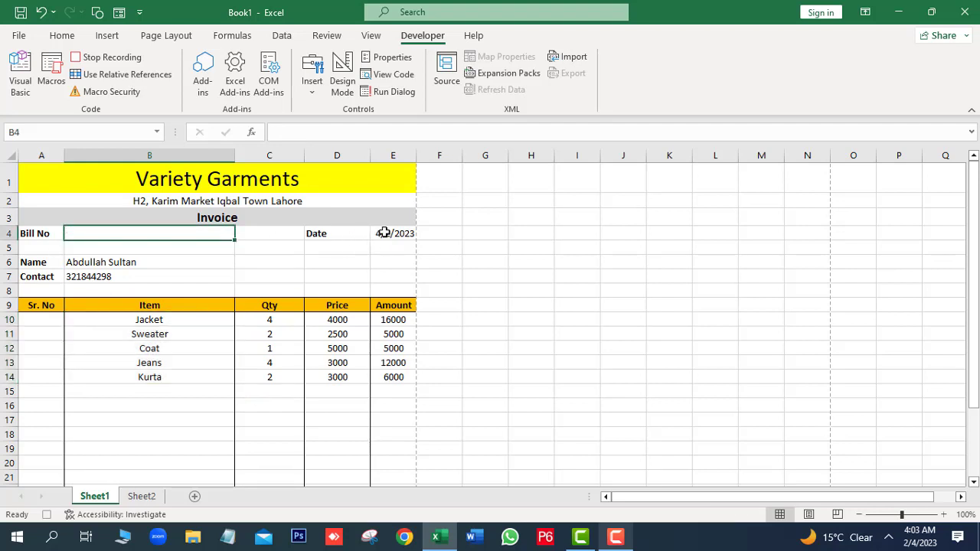
pyautogui.click(382, 233)
pyautogui.press('Delete')
pyautogui.click(95, 263)
pyautogui.press('Delete')
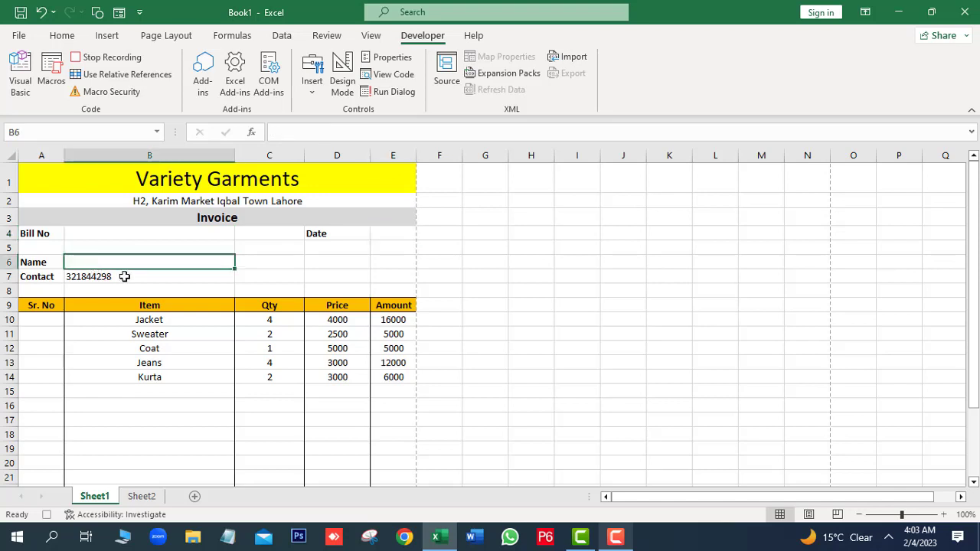
pyautogui.click(124, 277)
pyautogui.press('Delete')
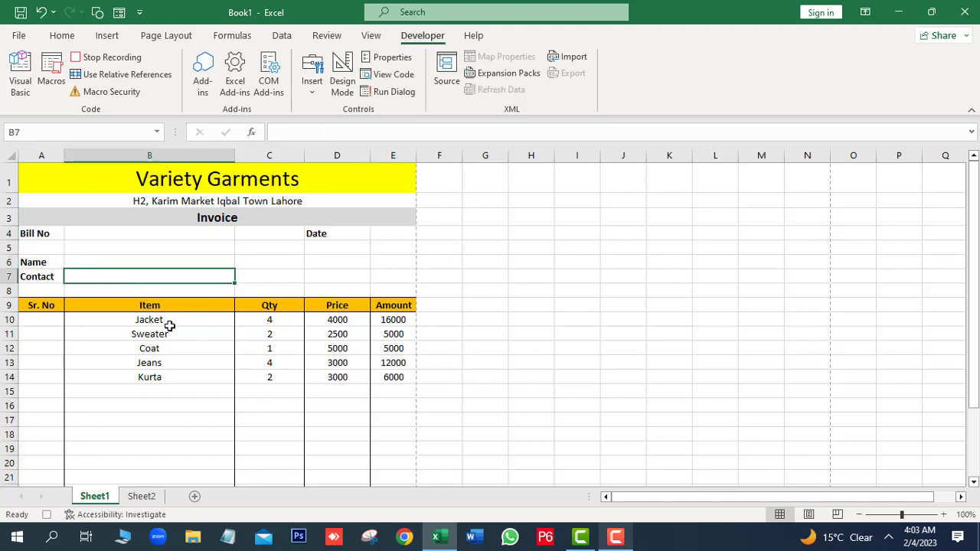
# - Clear the items B10:B14 and quantities C10:C14, then stop the macro recording
pyautogui.moveTo(168, 321); pyautogui.dragTo(168, 377)
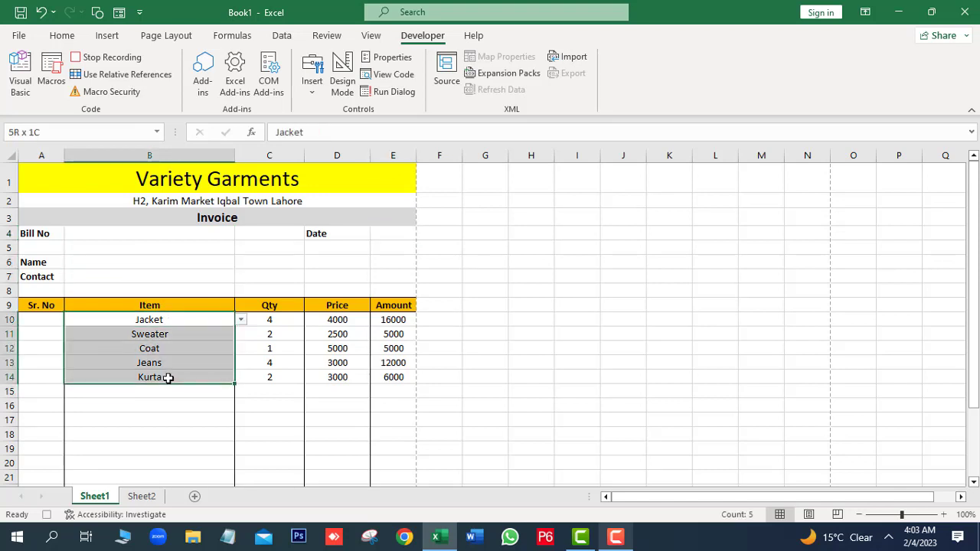
pyautogui.press('Delete')
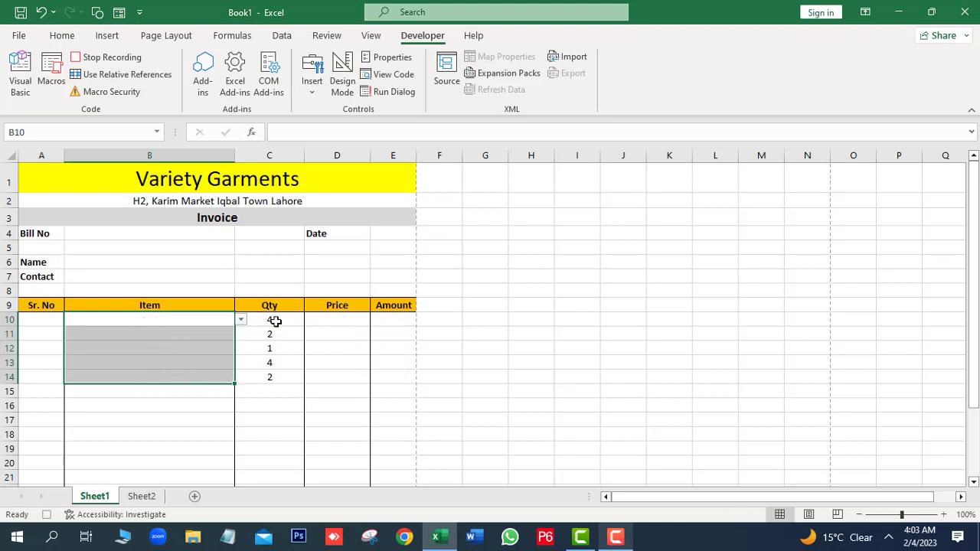
pyautogui.moveTo(274, 320); pyautogui.dragTo(276, 376)
pyautogui.press('Delete')
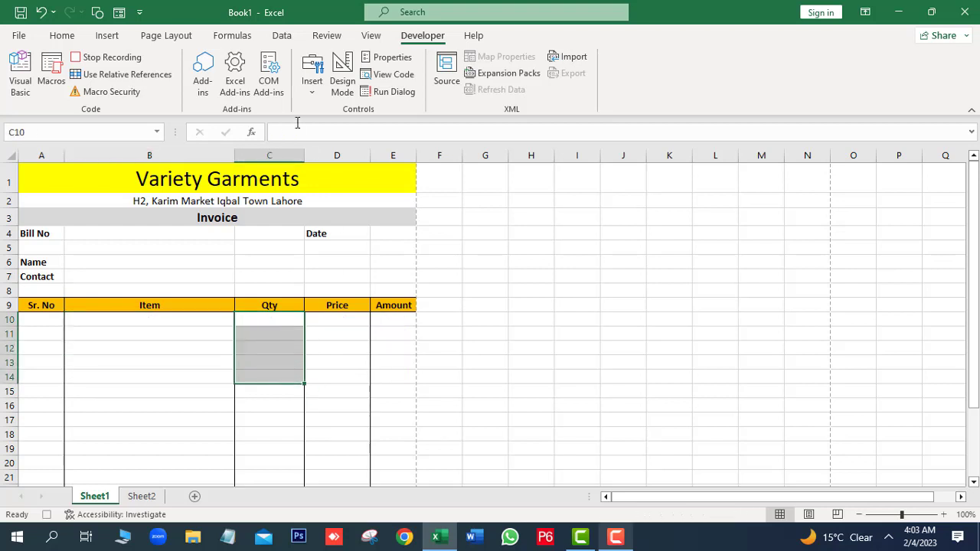
pyautogui.click(118, 65)
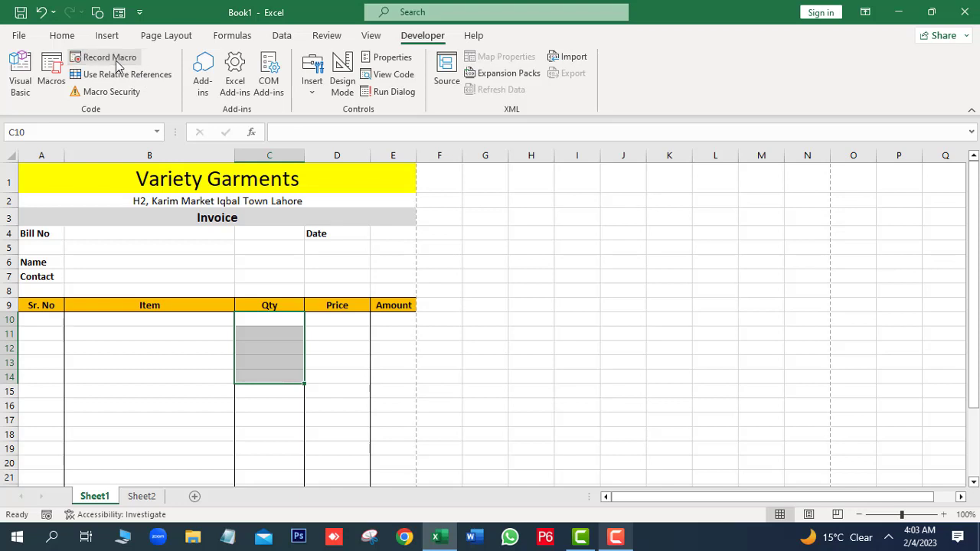
pyautogui.click(435, 306)
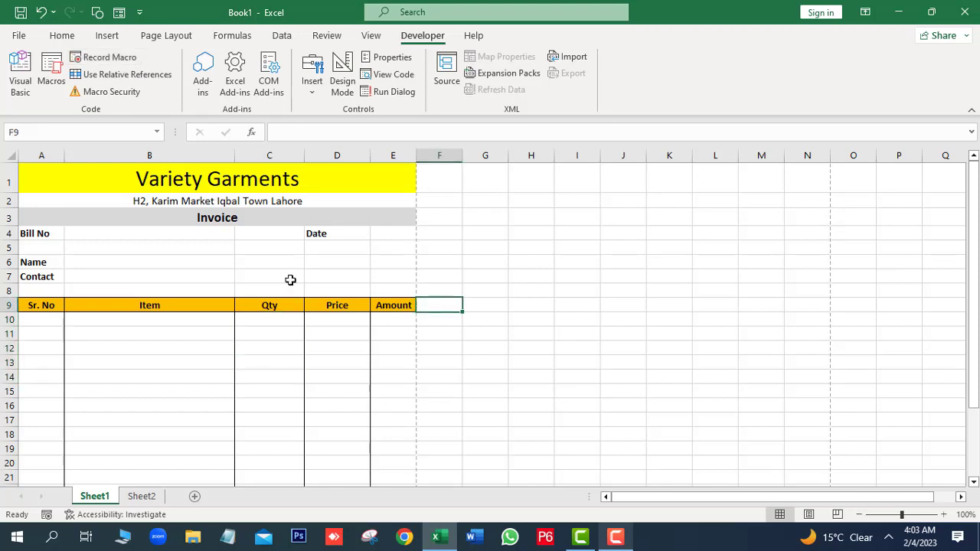
# - Enter bill number vm1010 in B4 and date 4/2/2023 in E4
pyautogui.click(150, 239)
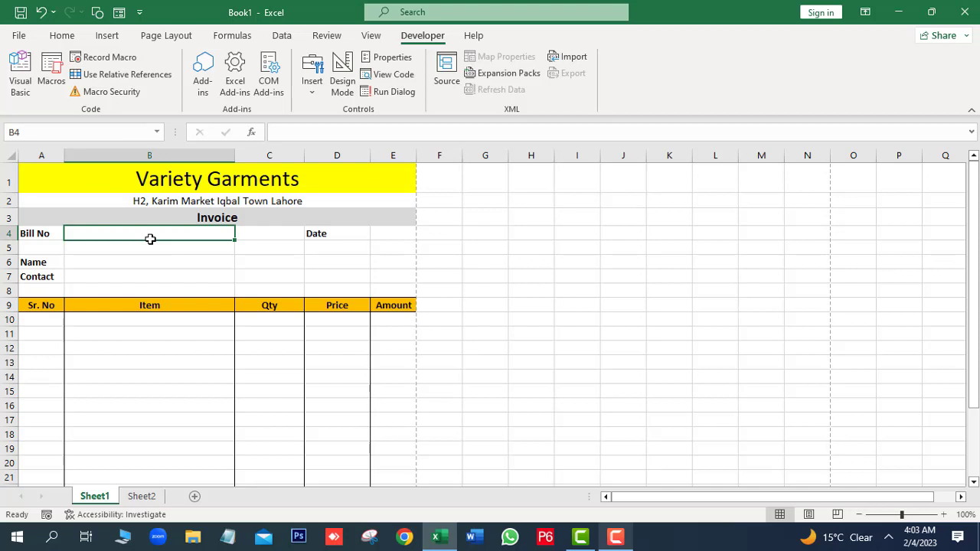
pyautogui.write('vm10')
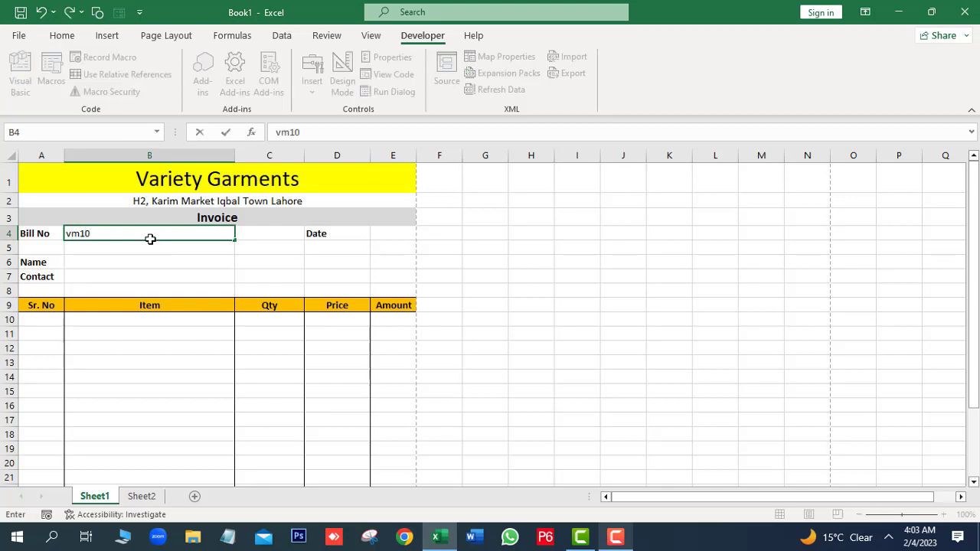
pyautogui.write('10')
pyautogui.click(400, 232)
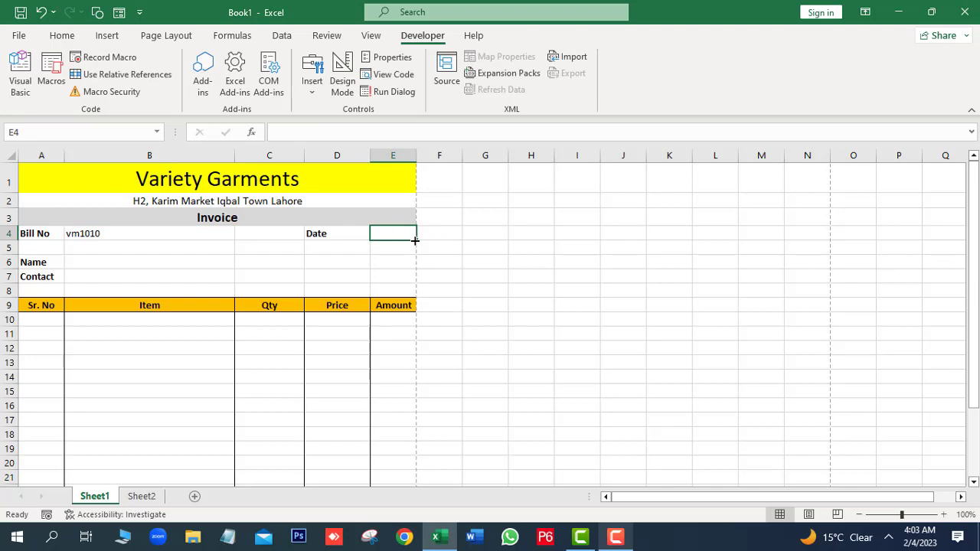
pyautogui.write('4/')
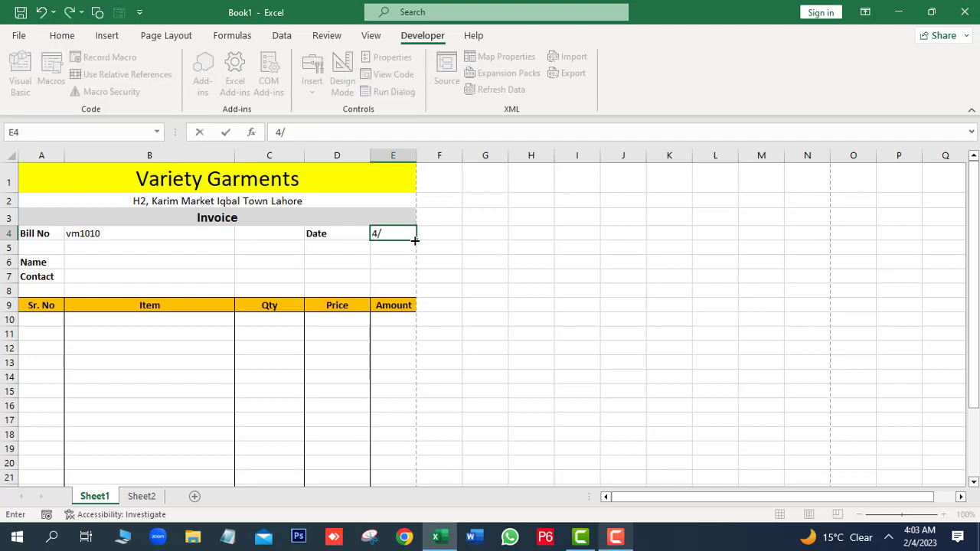
pyautogui.write('2/20')
pyautogui.write('23')
# - Pick Jacket, Coat and Shorts from the item drop-downs in B10, B11 and B12
pyautogui.click(170, 324)
pyautogui.click(241, 320)
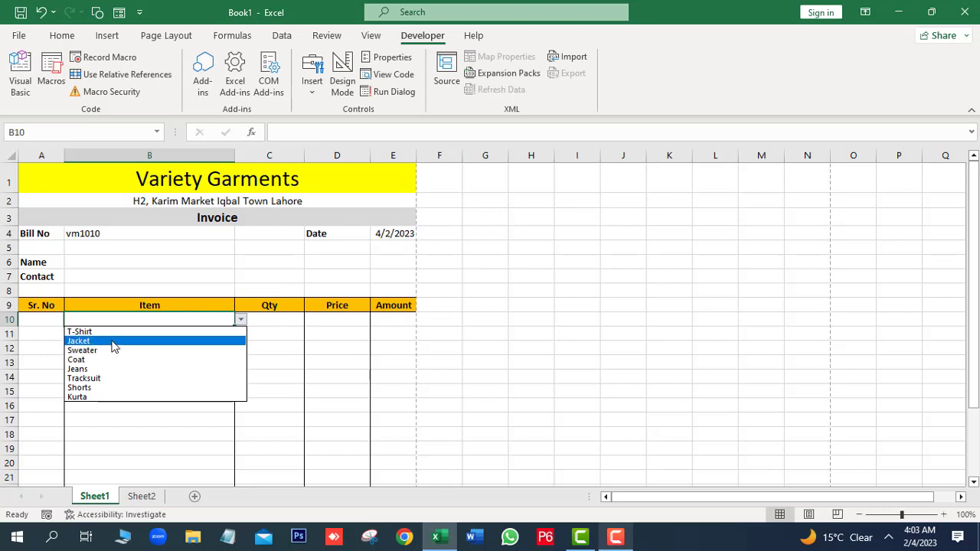
pyautogui.click(114, 342)
pyautogui.click(142, 334)
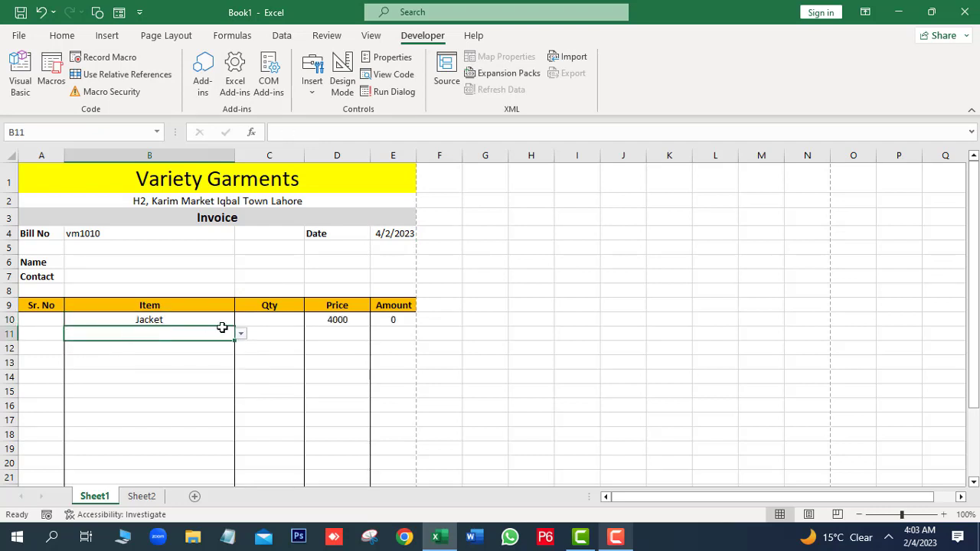
pyautogui.click(241, 333)
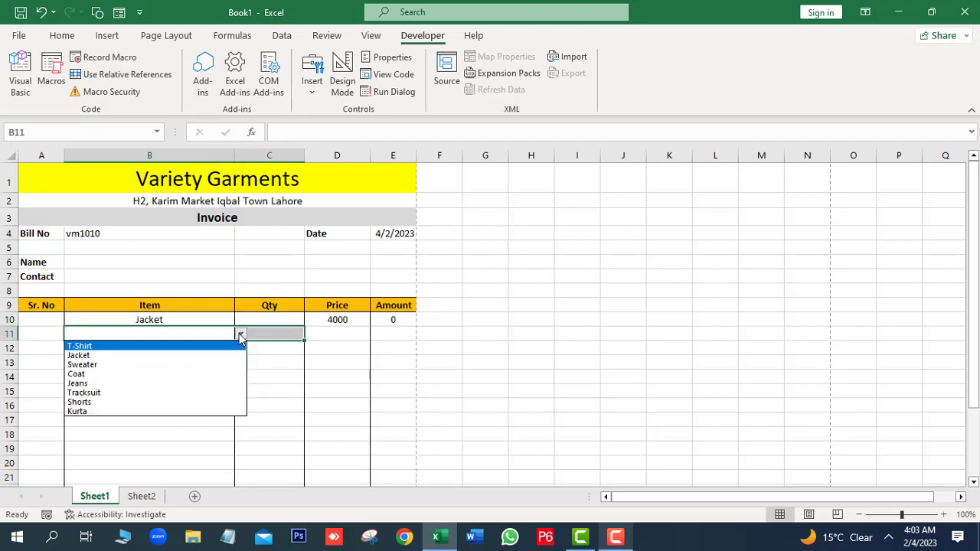
pyautogui.click(108, 375)
pyautogui.click(221, 355)
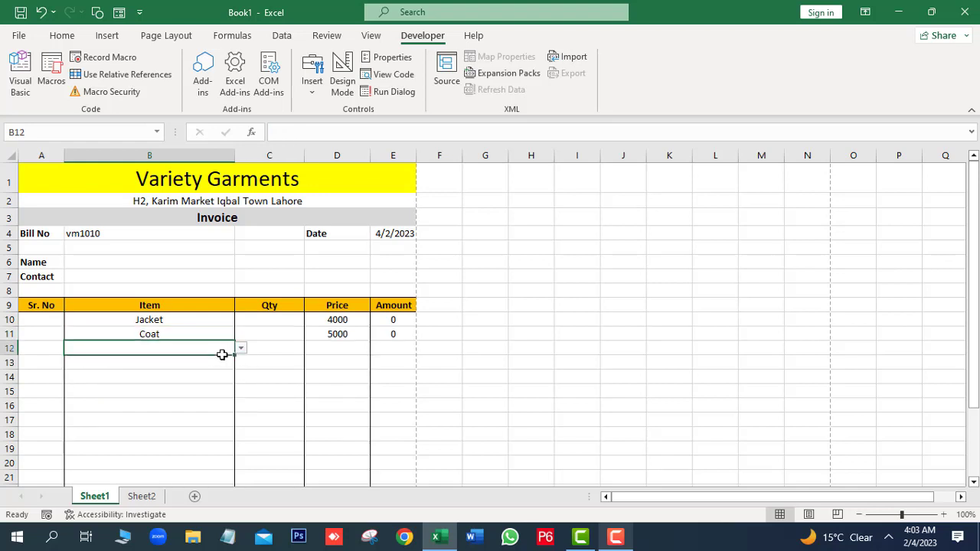
pyautogui.click(241, 348)
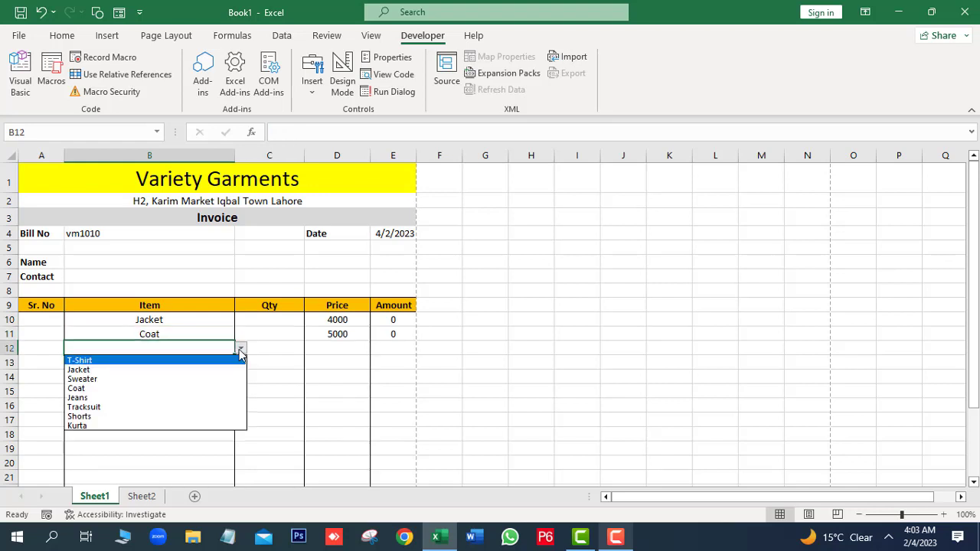
pyautogui.click(101, 418)
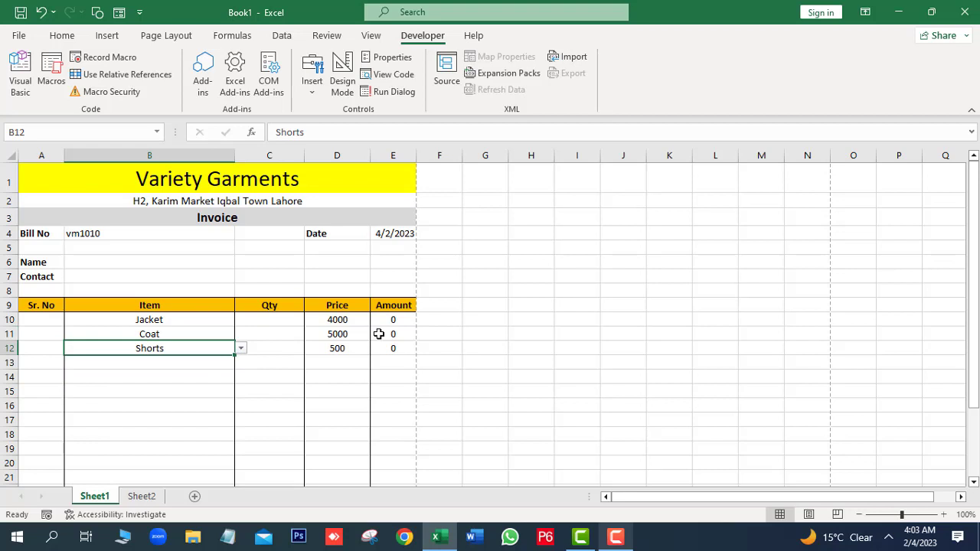
pyautogui.click(255, 322)
# - Enter quantities 4, 2 and 2 for Jacket, Coat and Shorts
pyautogui.write('4')
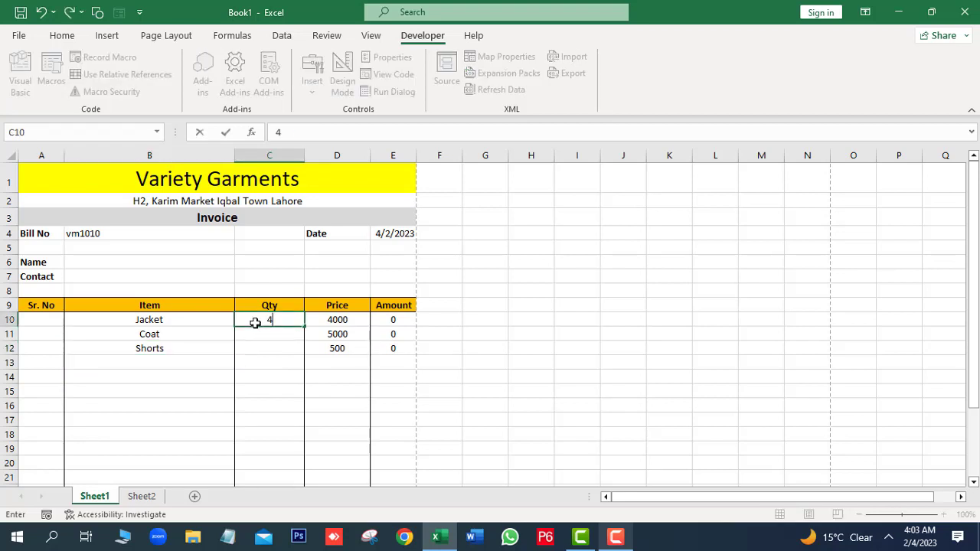
pyautogui.press('Return')
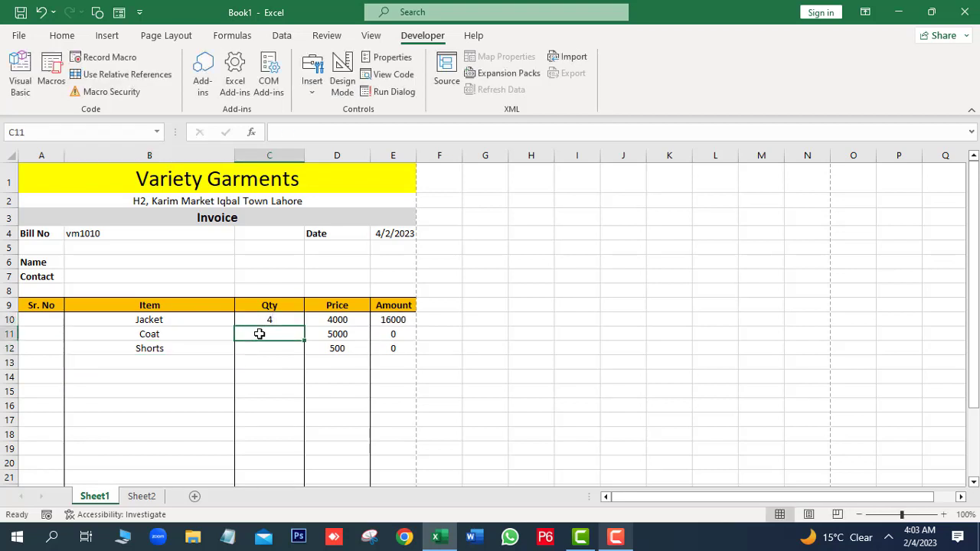
pyautogui.write('2')
pyautogui.press('Return')
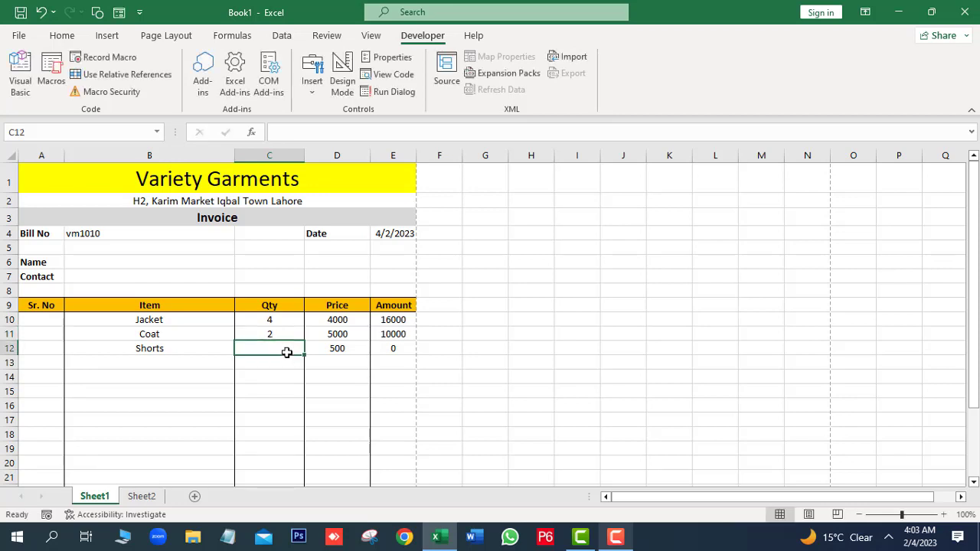
pyautogui.write('2')
pyautogui.click(345, 375)
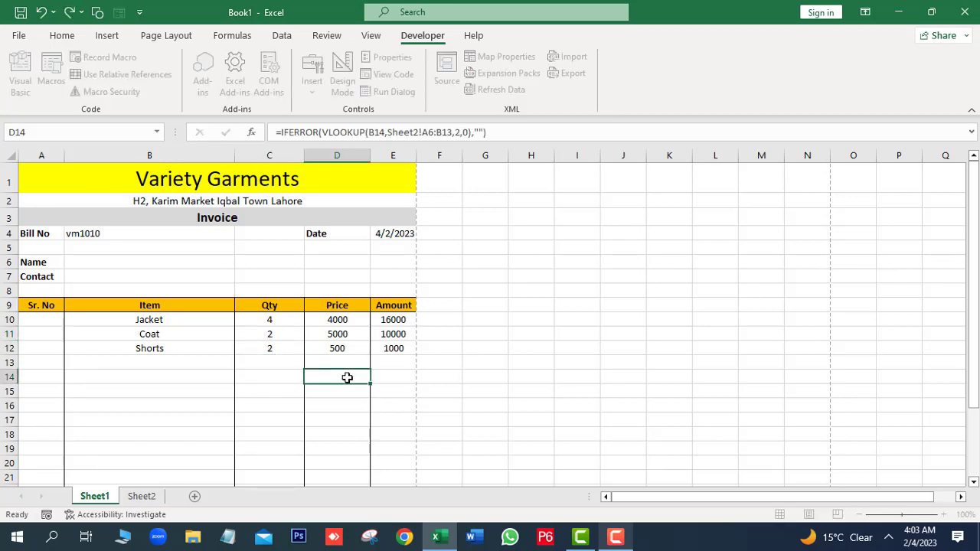
pyautogui.moveTo(973, 243); pyautogui.dragTo(976, 446)
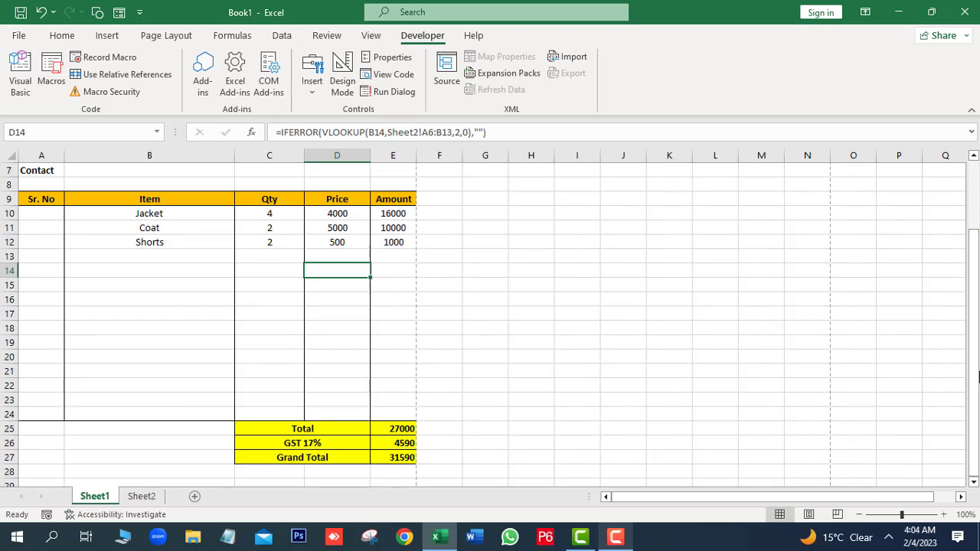
pyautogui.moveTo(977, 375); pyautogui.dragTo(975, 168)
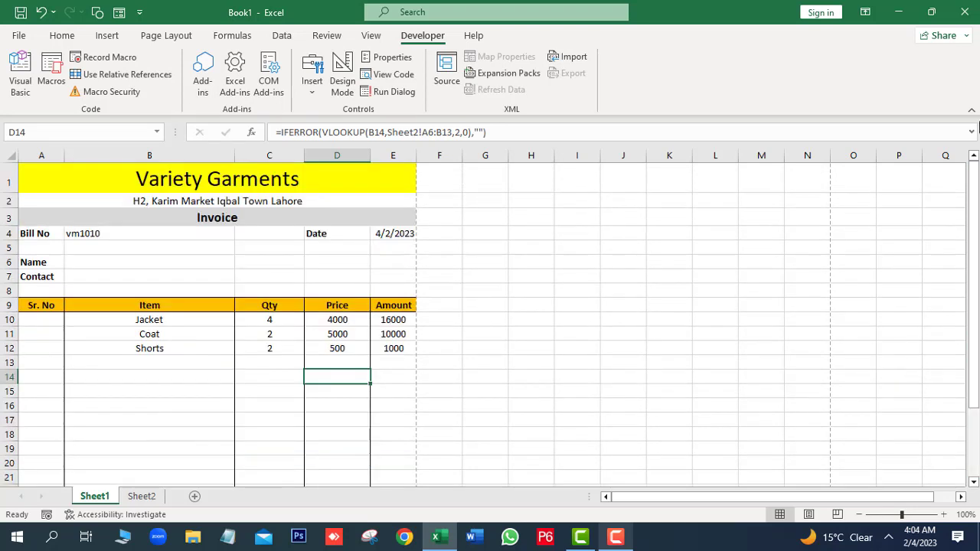
# - Fill in the customer's name and hyphenated contact number, then run the clearing macro
pyautogui.click(119, 264)
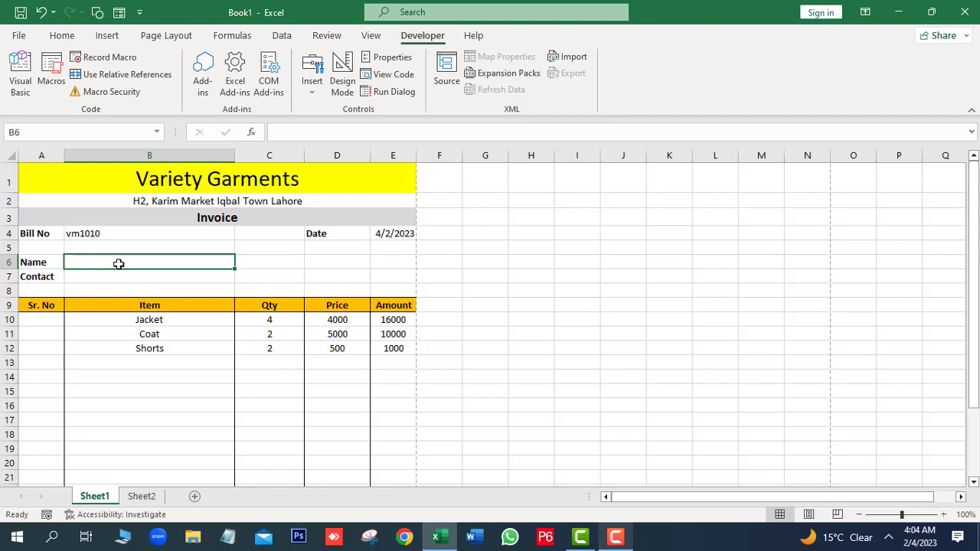
pyautogui.write('Bab')
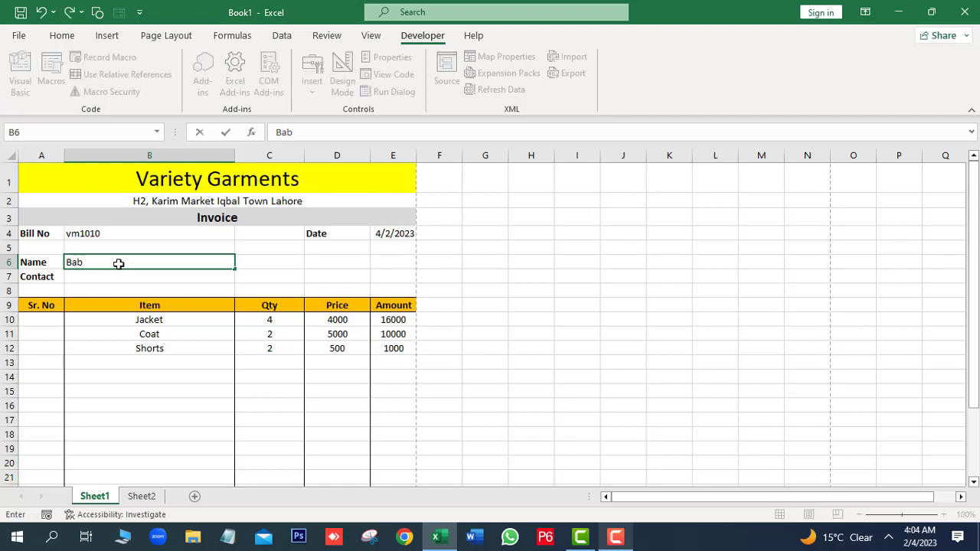
pyautogui.write('ar')
pyautogui.press('Return')
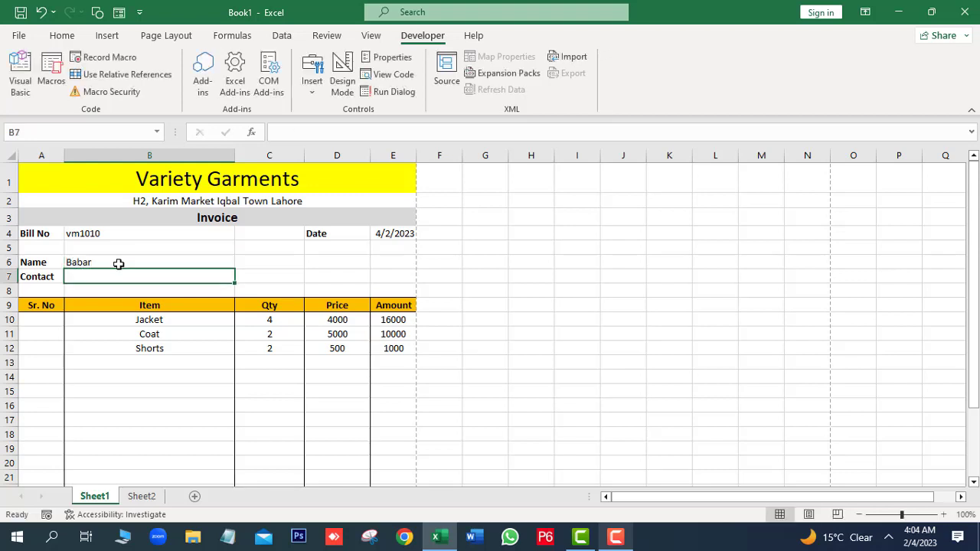
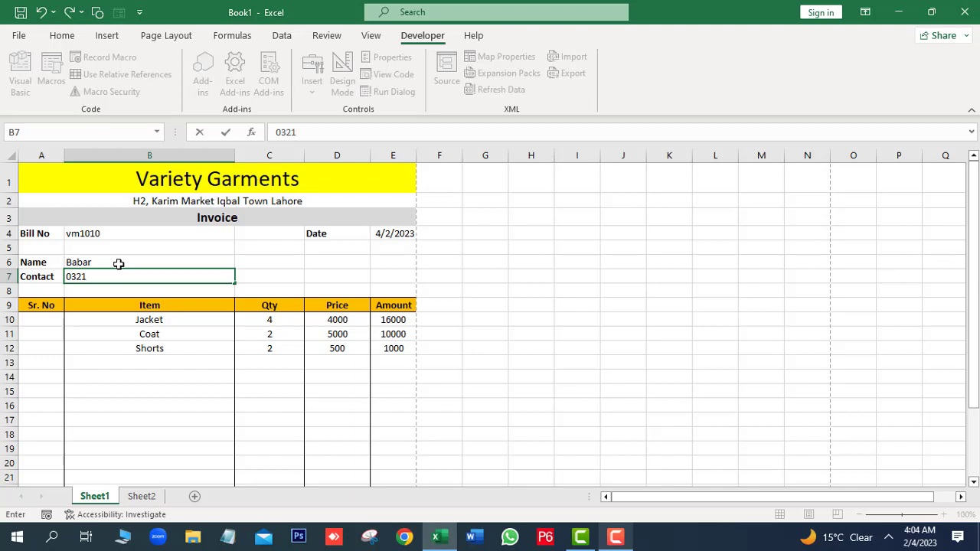
pyautogui.click(86, 279)
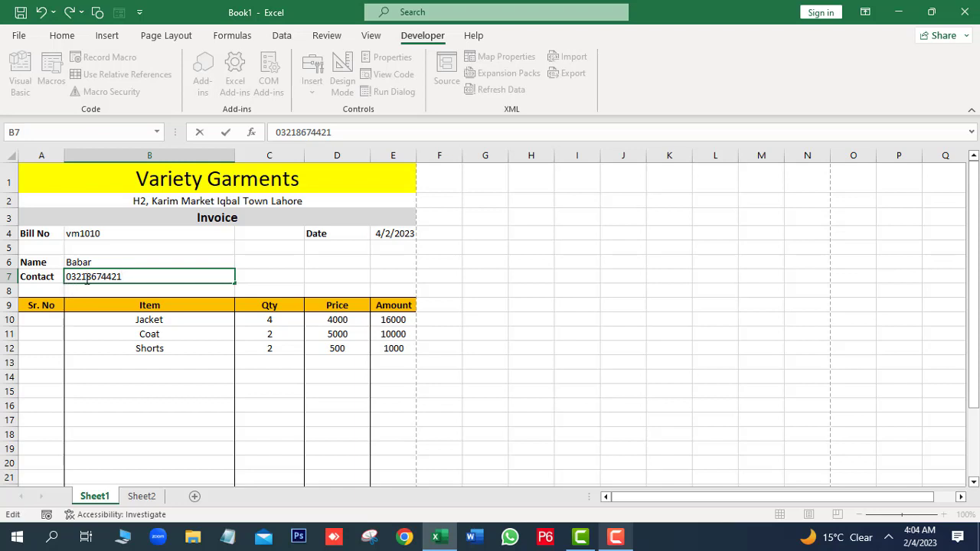
pyautogui.write('-')
pyautogui.click(191, 373)
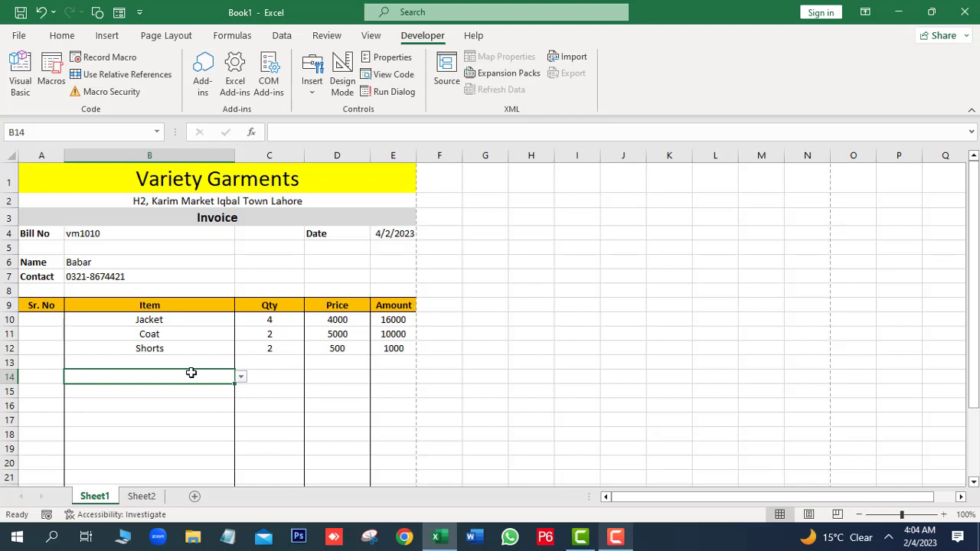
pyautogui.hotkey('ctrl', 'shift', 'c')
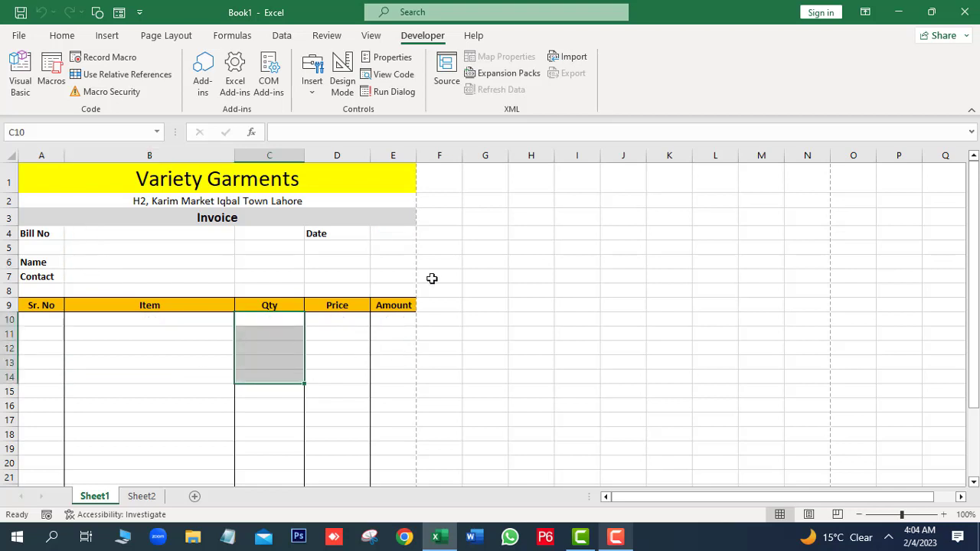